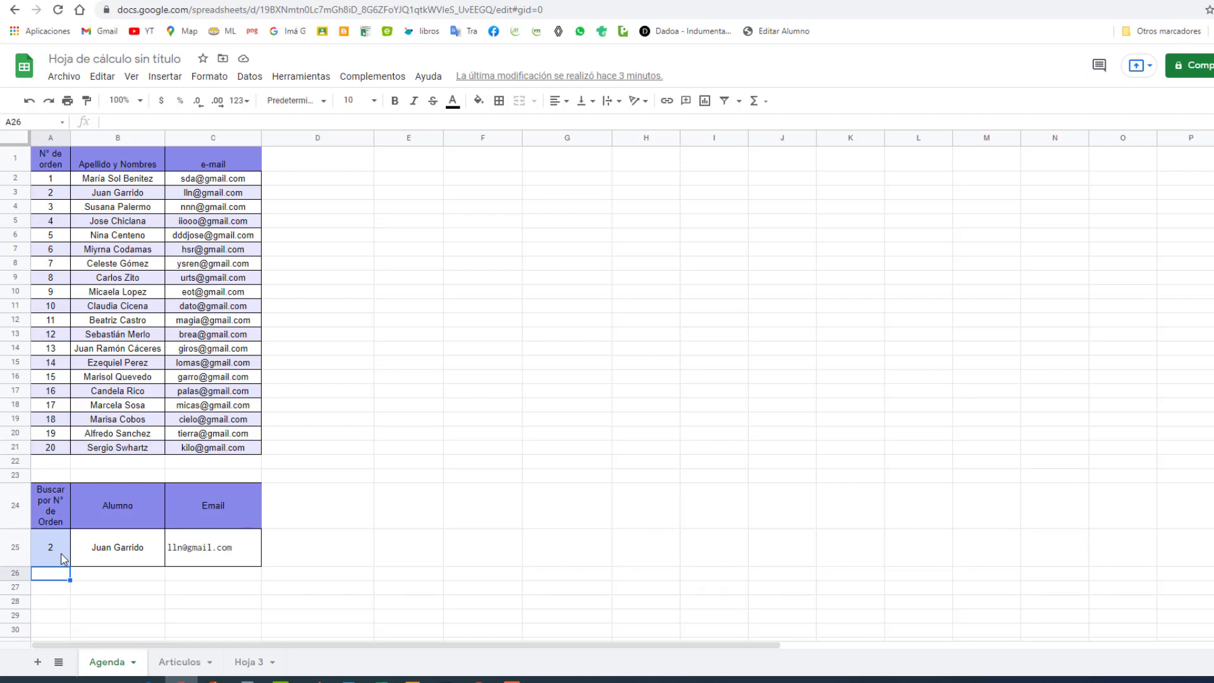
- Look up order number 5 in cell A25 and check the formula in the Email result cell
click(60, 552)
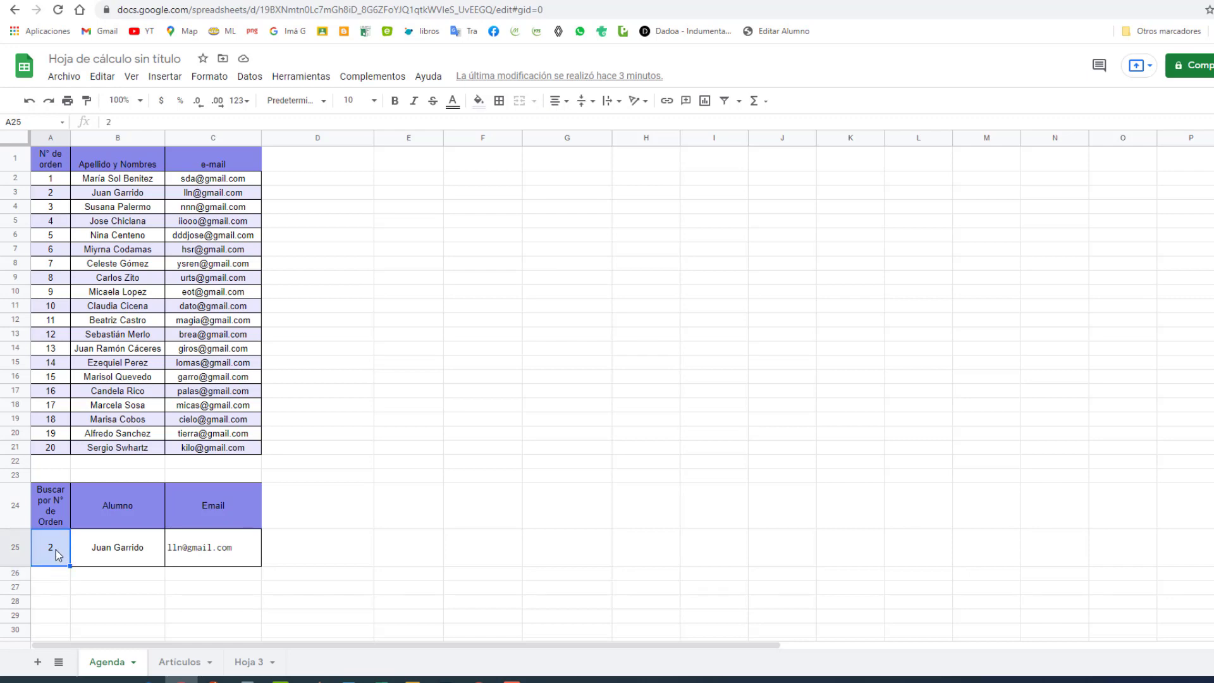
text(5)
key(Return)
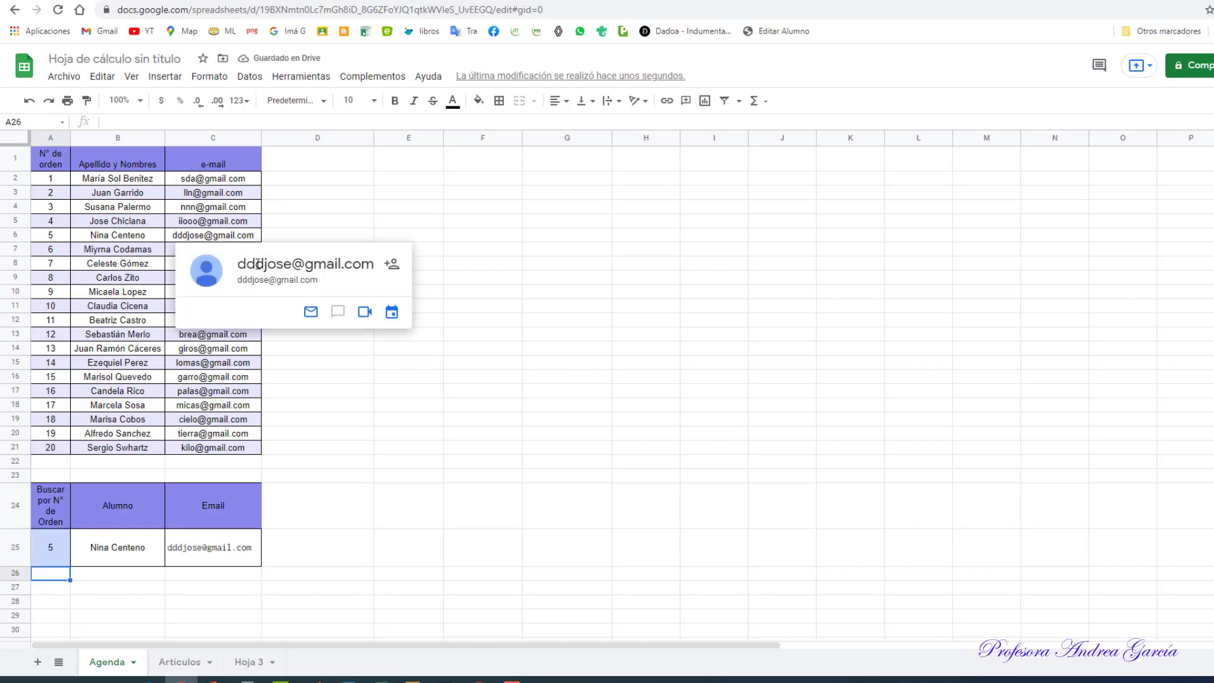
click(200, 551)
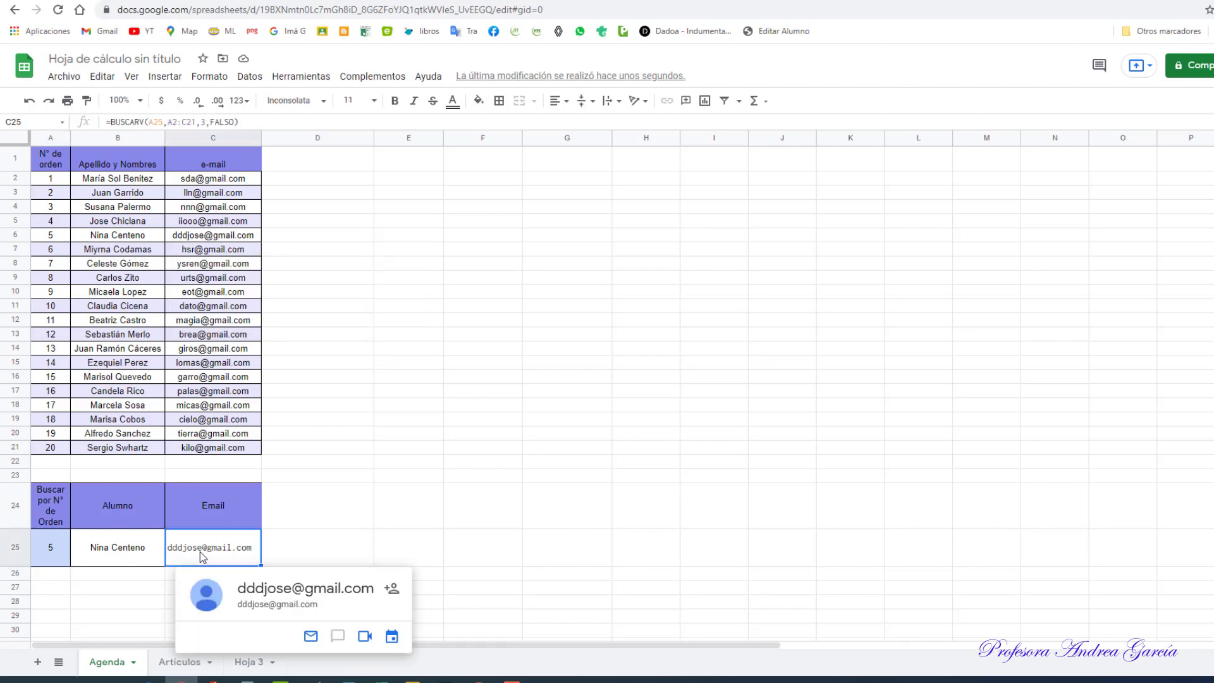
- Change the order number in cell A25 to 19 to test the lookup with another student
click(57, 560)
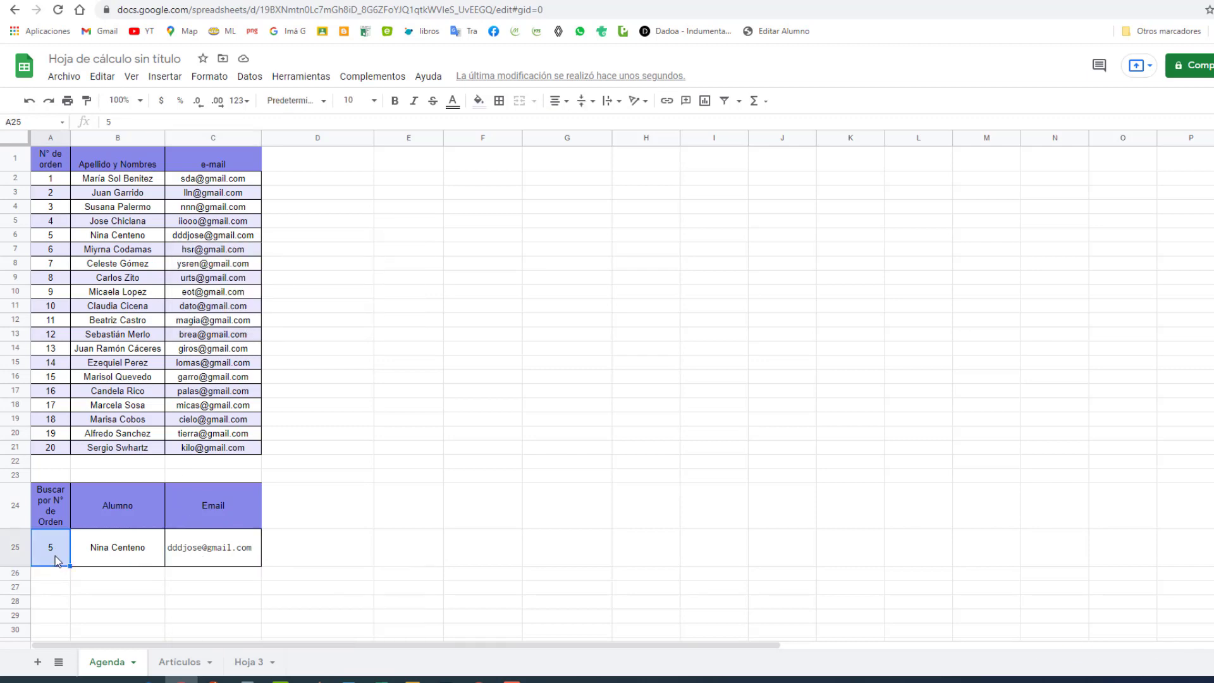
text(19)
key(Return)
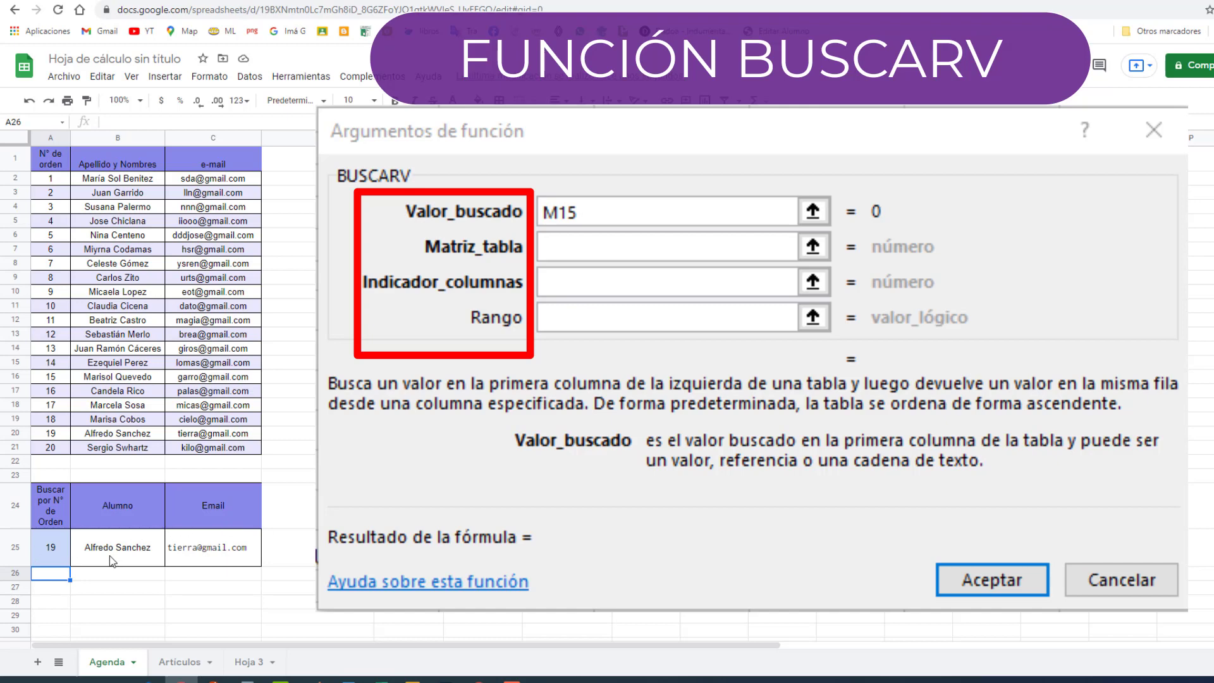
- Clear the order number, Alumno and Email cells A25:C25 of the search table
drag(57, 545, 218, 559)
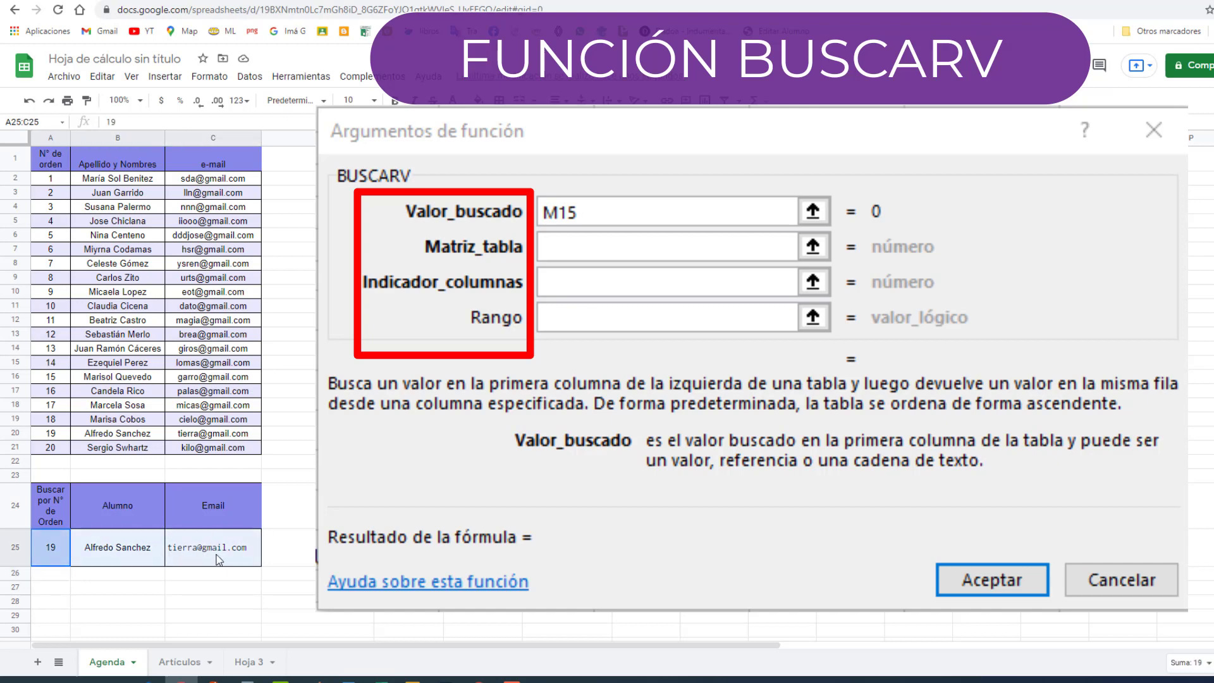
key(Delete)
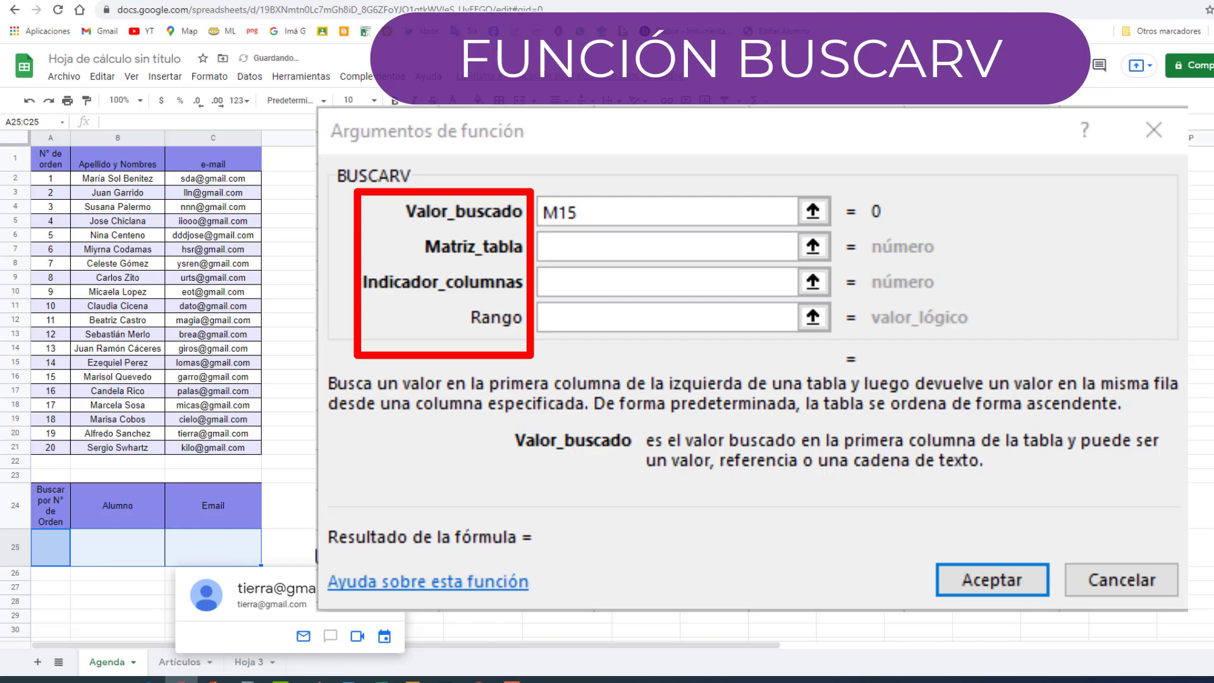
click(406, 587)
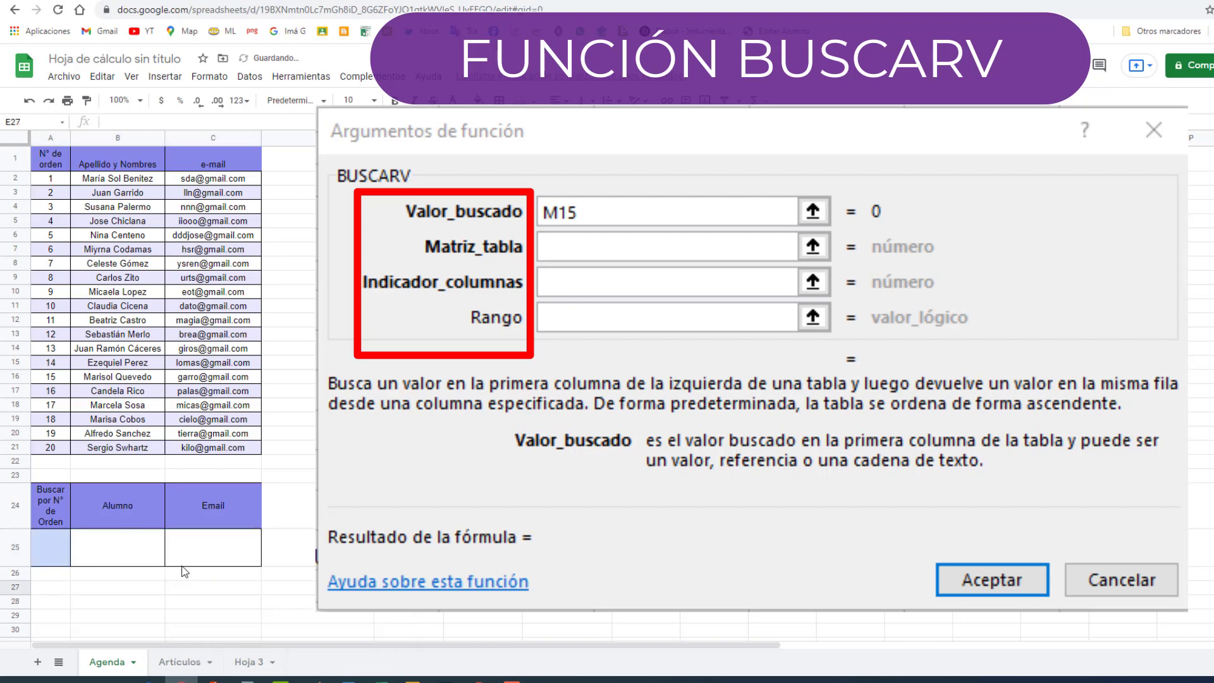
- Start a BUSCARV formula in the Alumno cell B25 with A25 as the search value
click(136, 556)
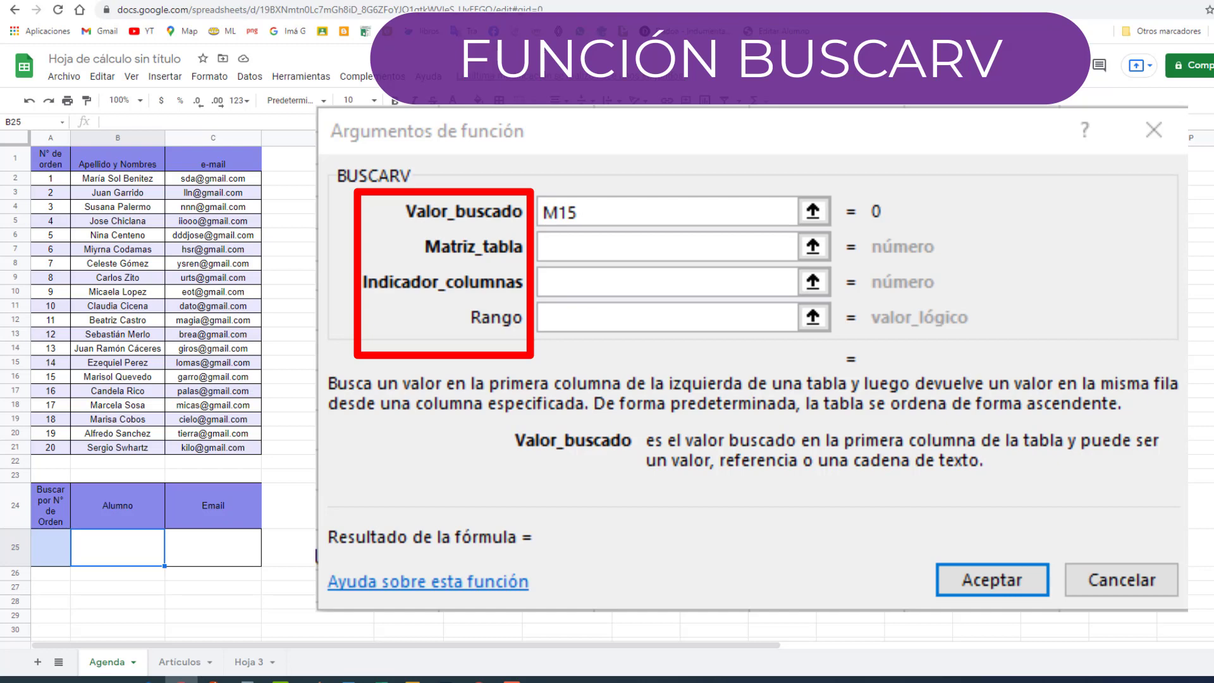
text(=)
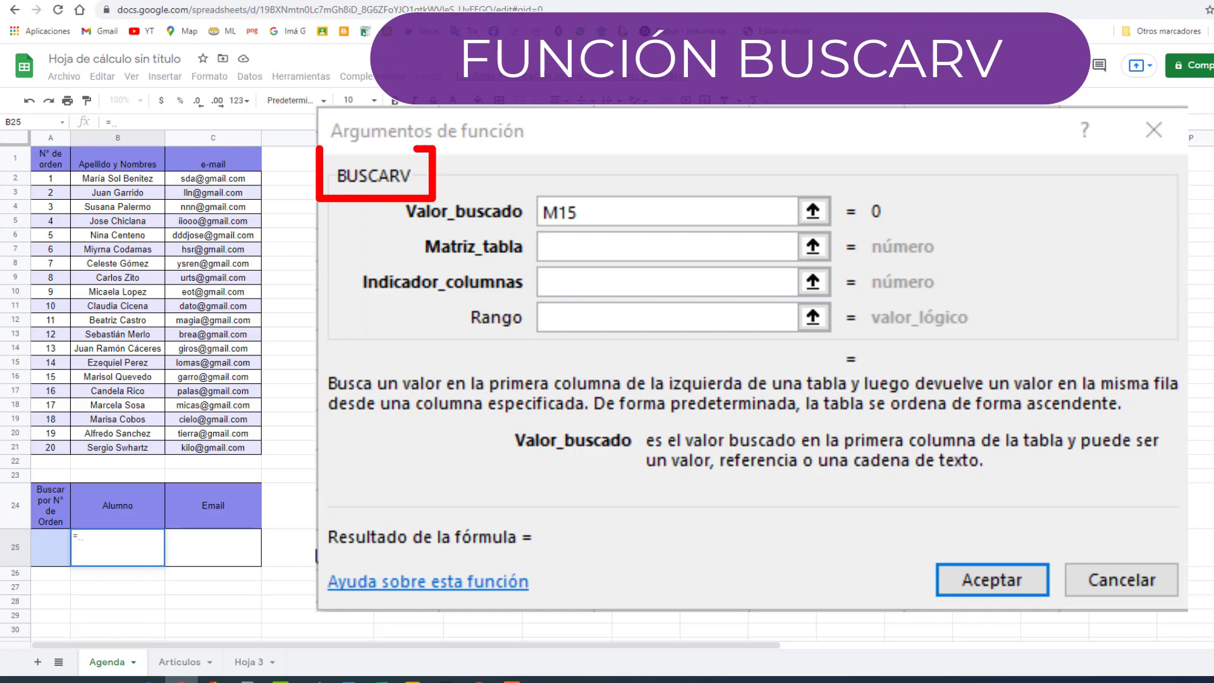
text(buscar)
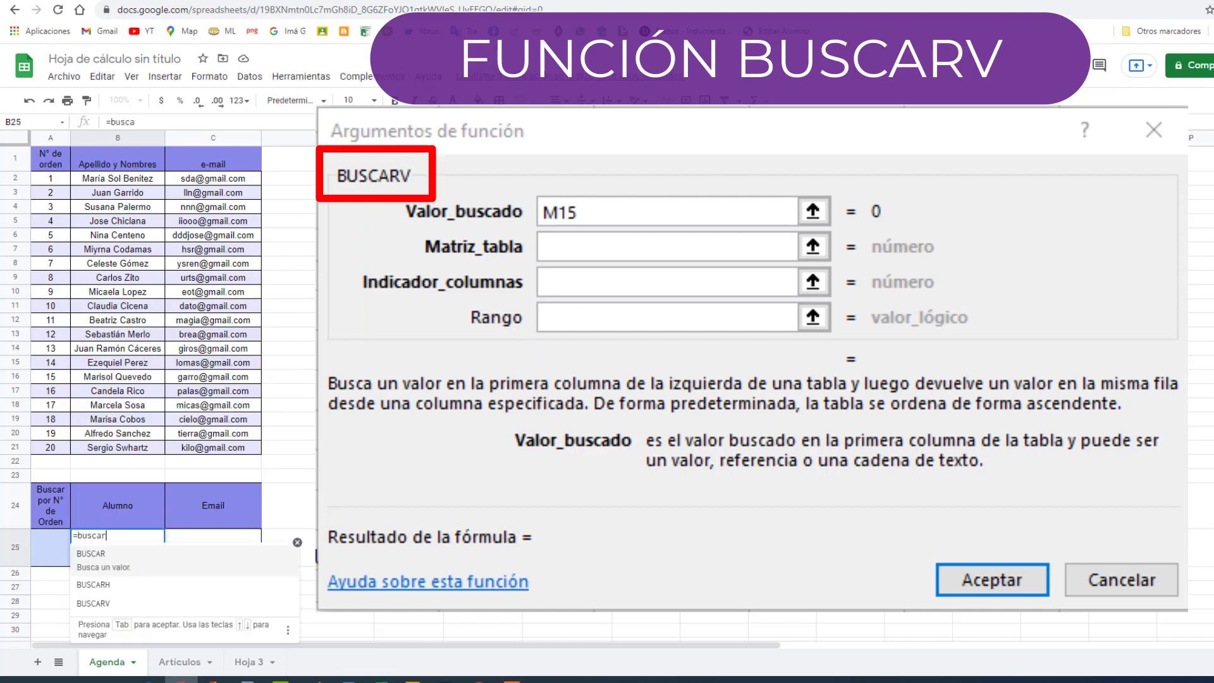
text(v)
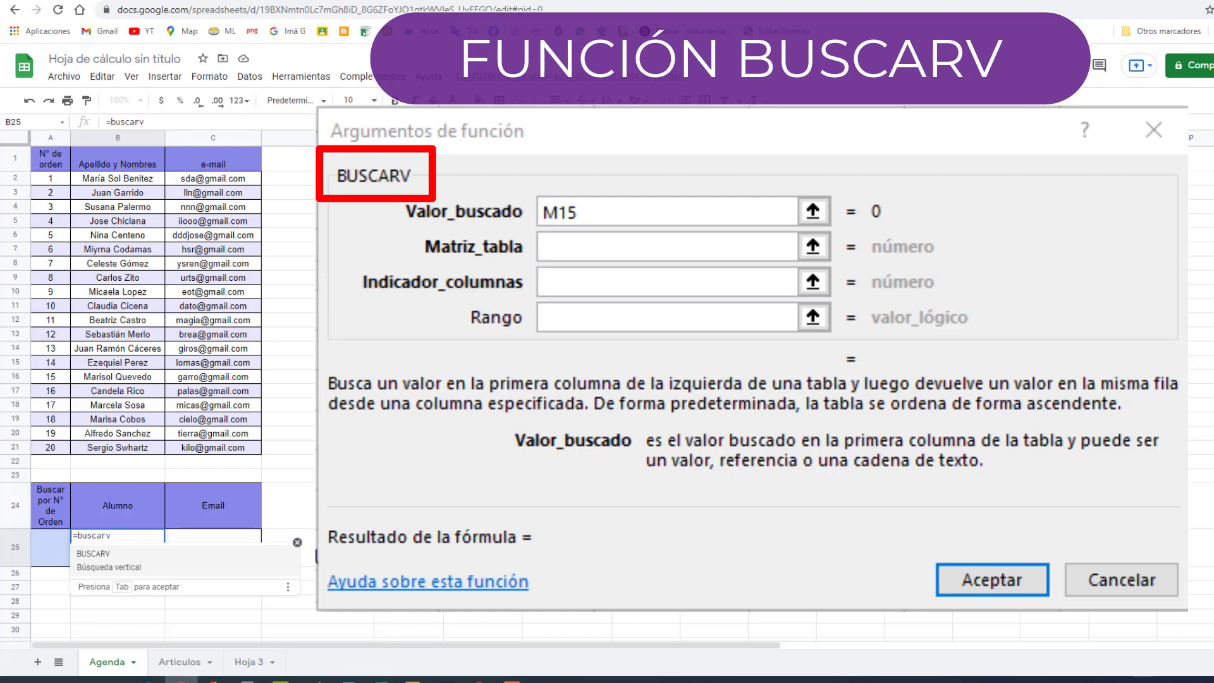
text(()
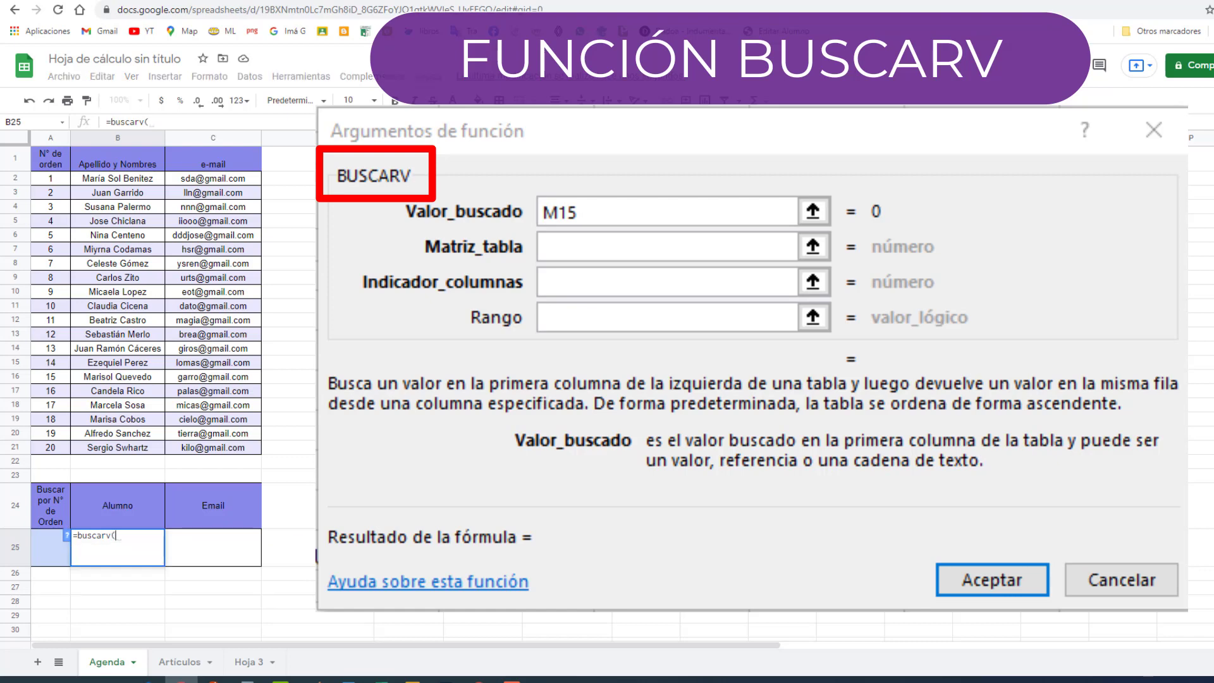
text())
key(Left)
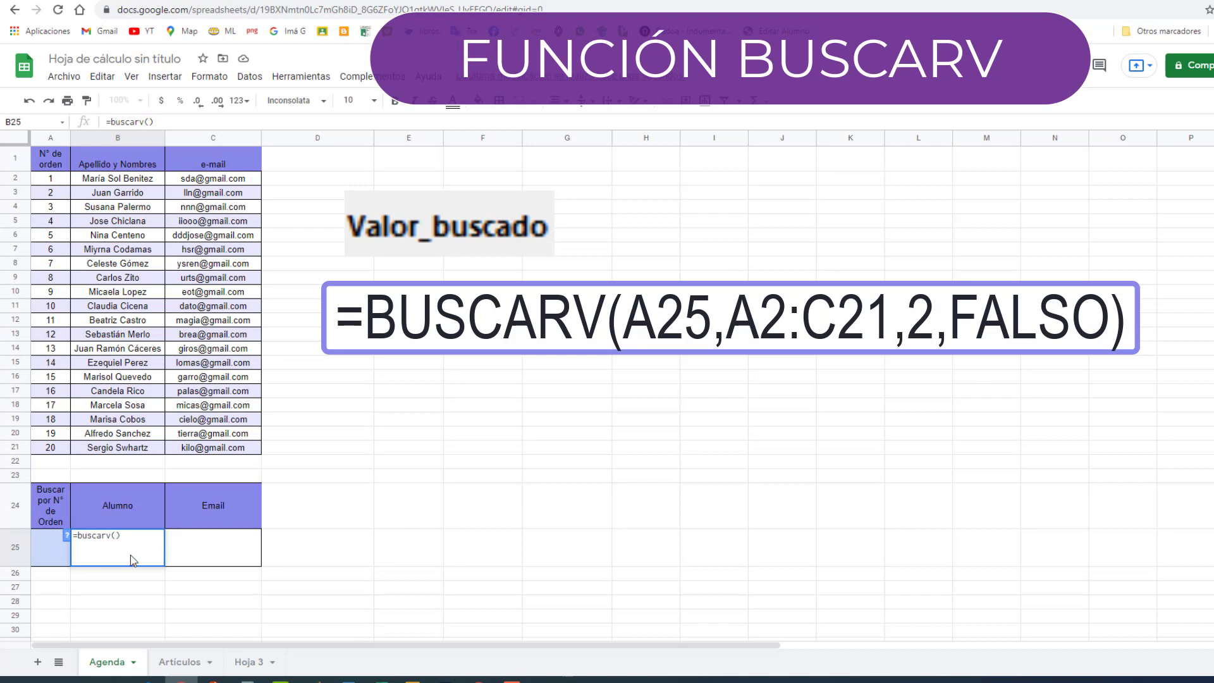
click(51, 552)
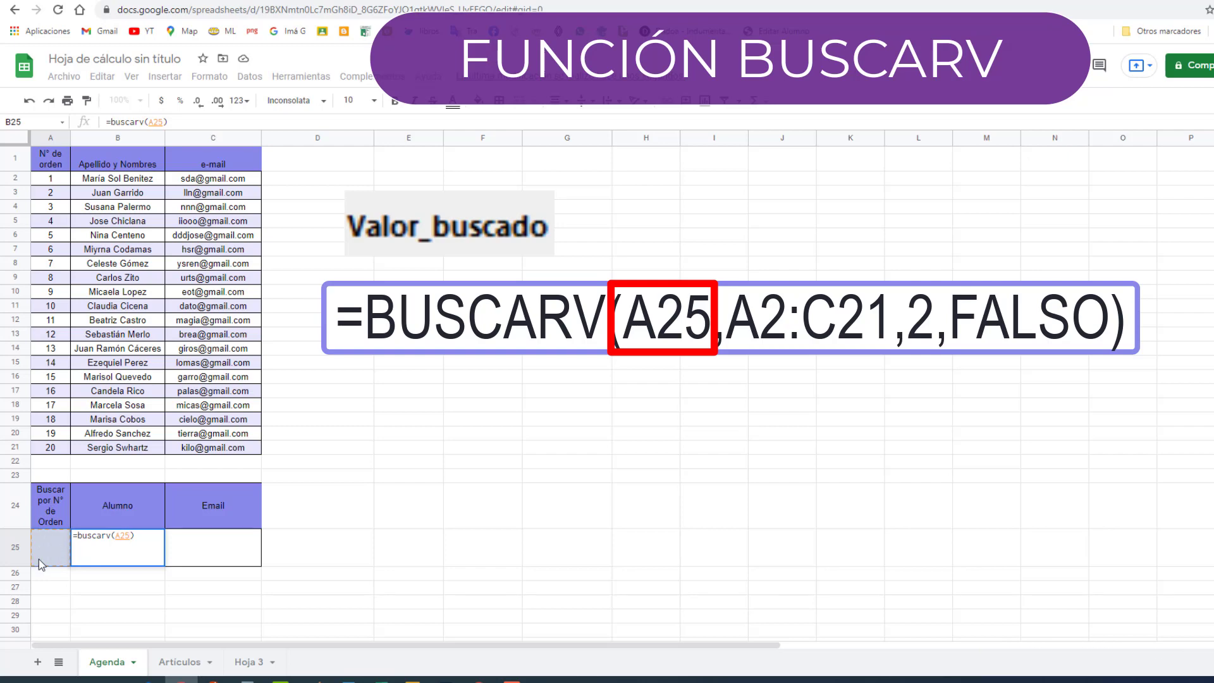
- Complete the B25 formula with table range A2:C21, column index 2 and FALSO for an exact match
text(,)
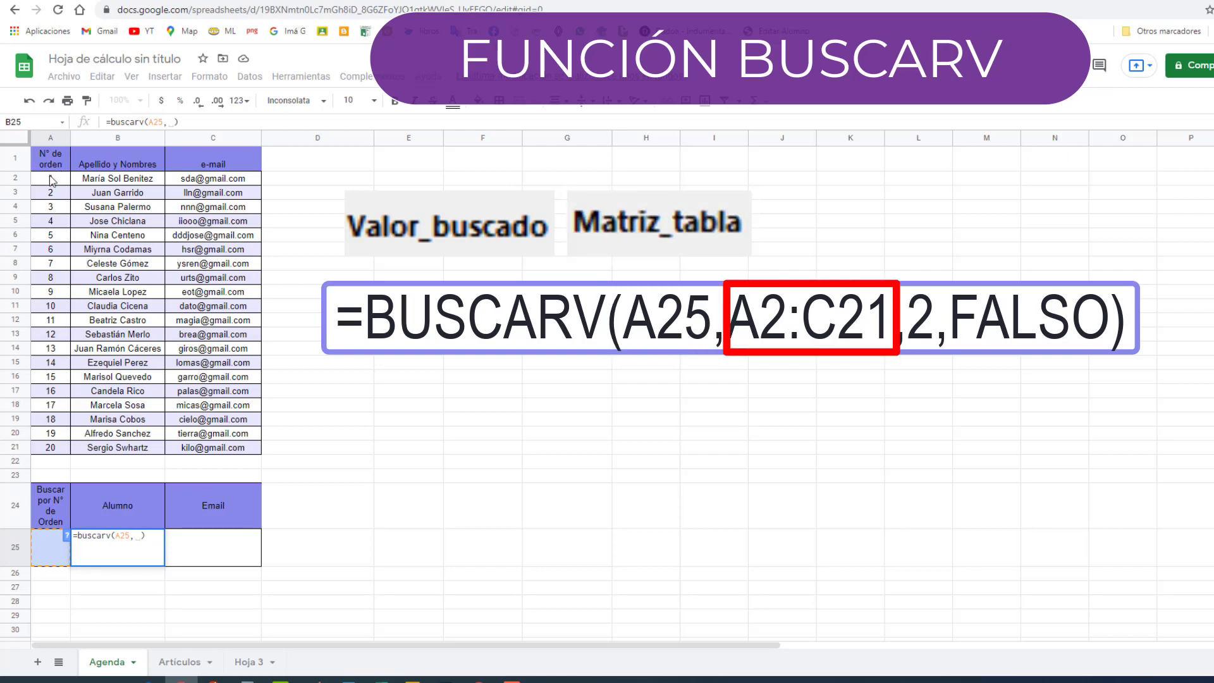
drag(50, 180, 251, 457)
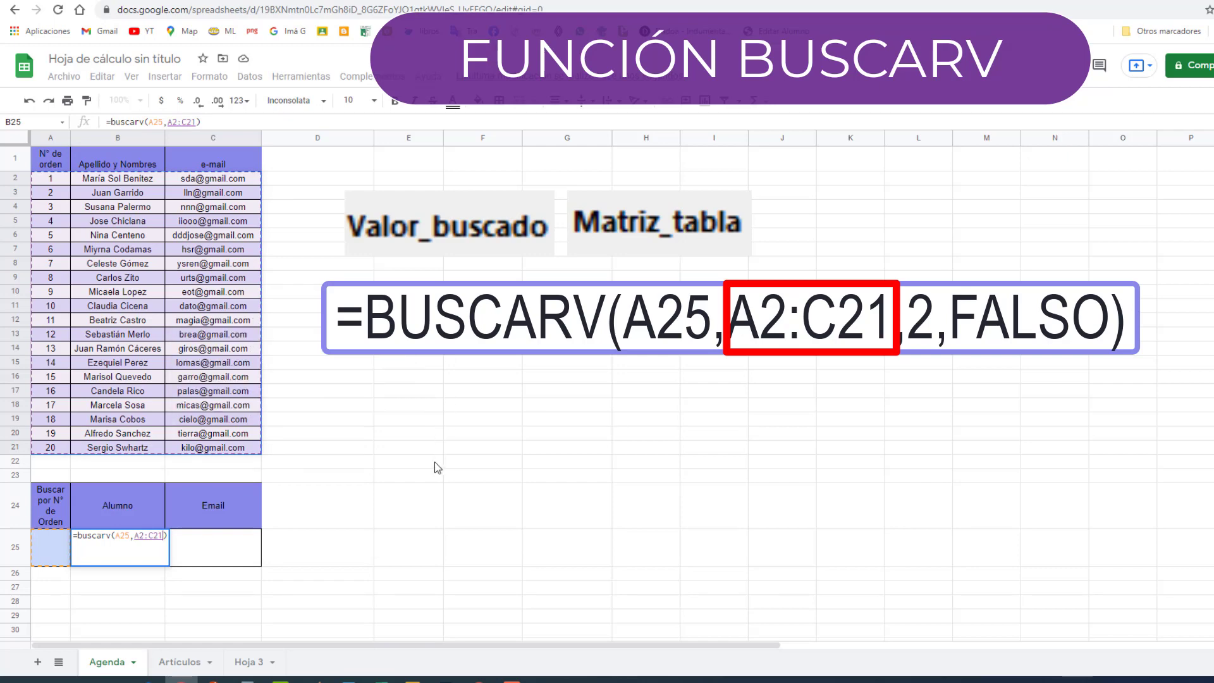
text(,)
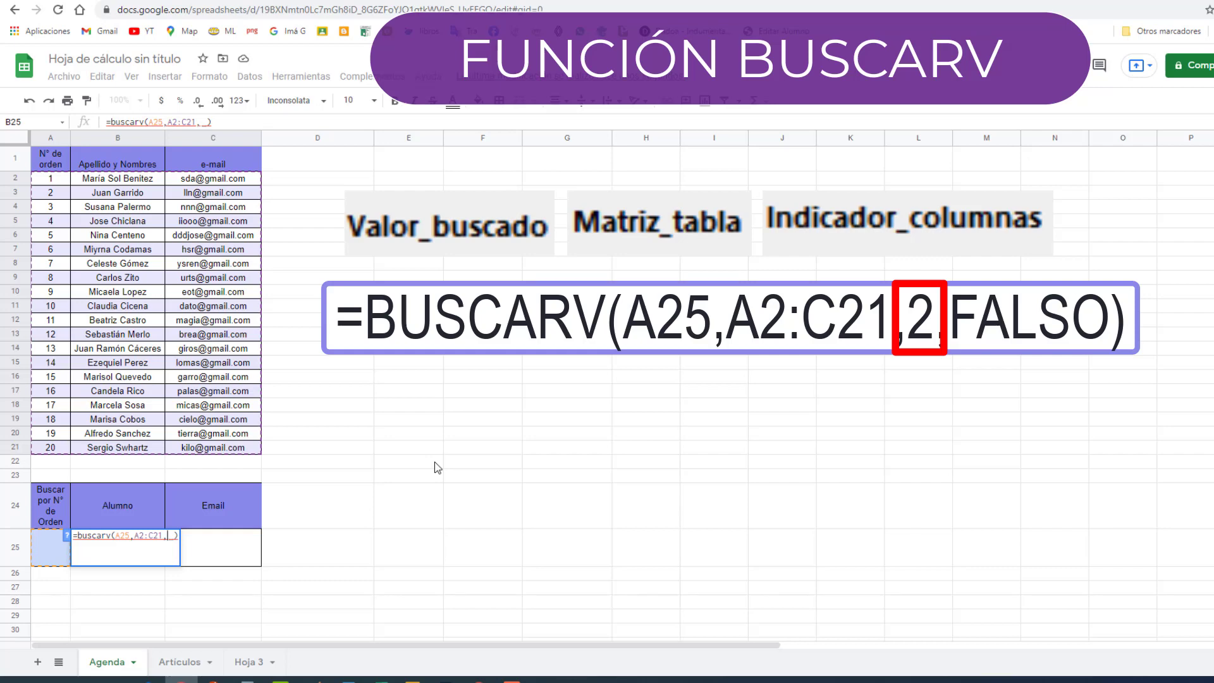
text(2,)
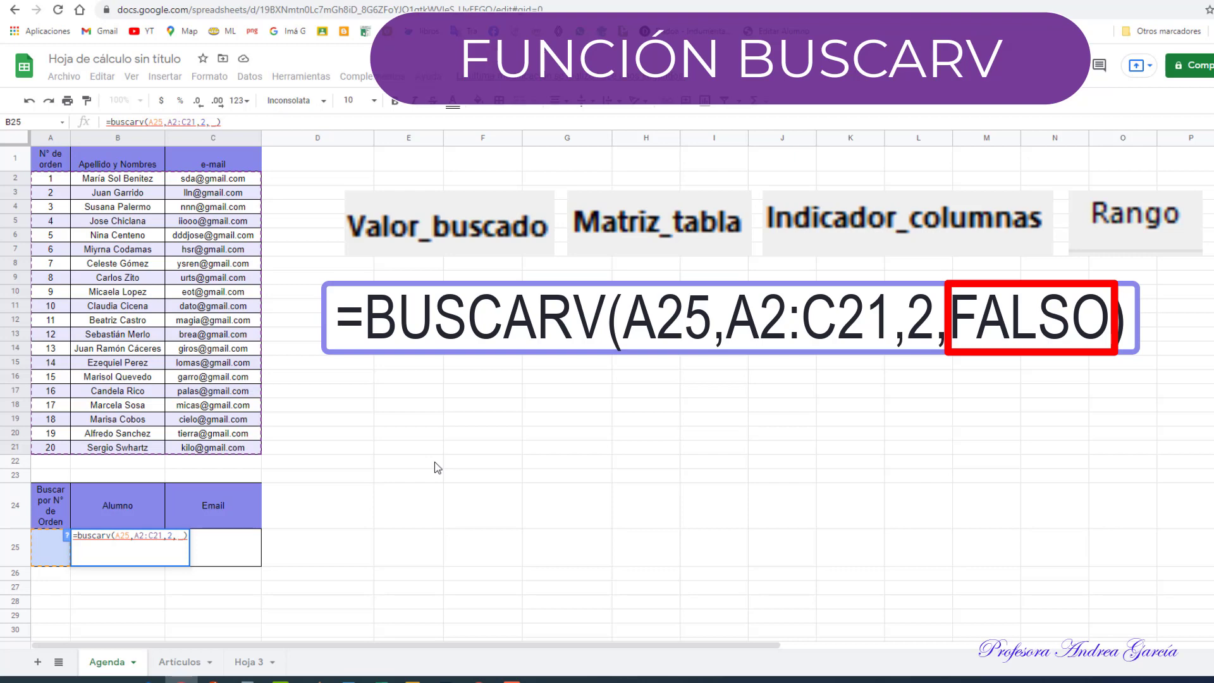
text(fals)
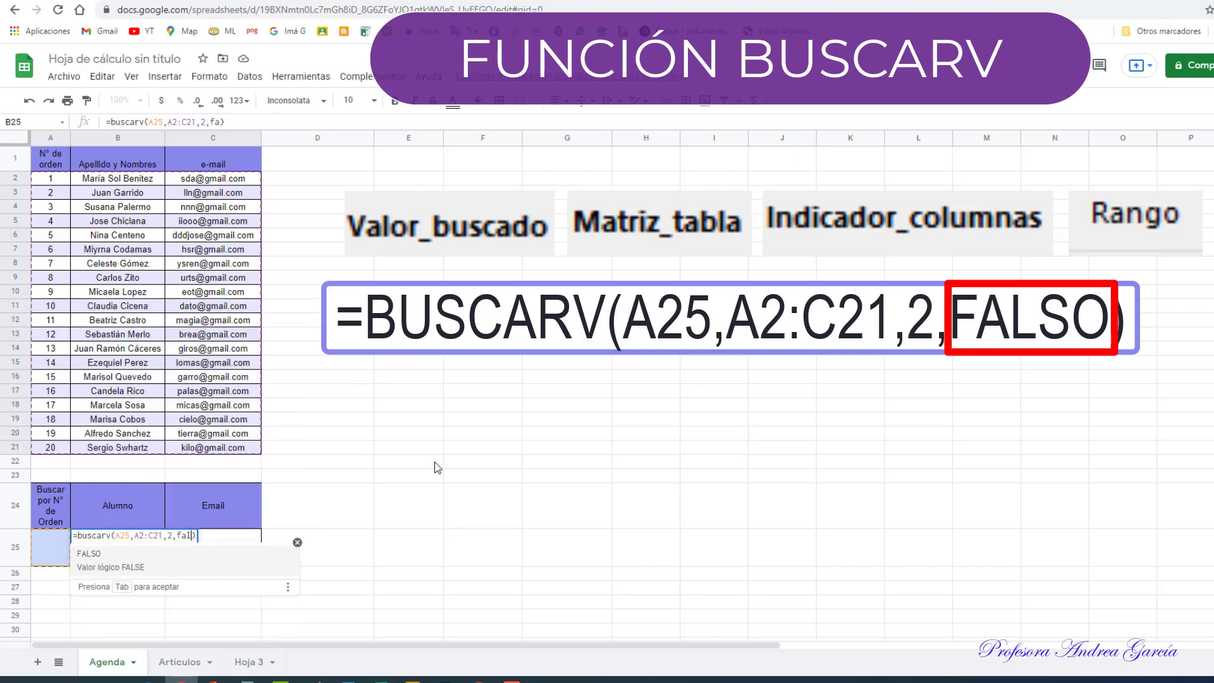
text(o))
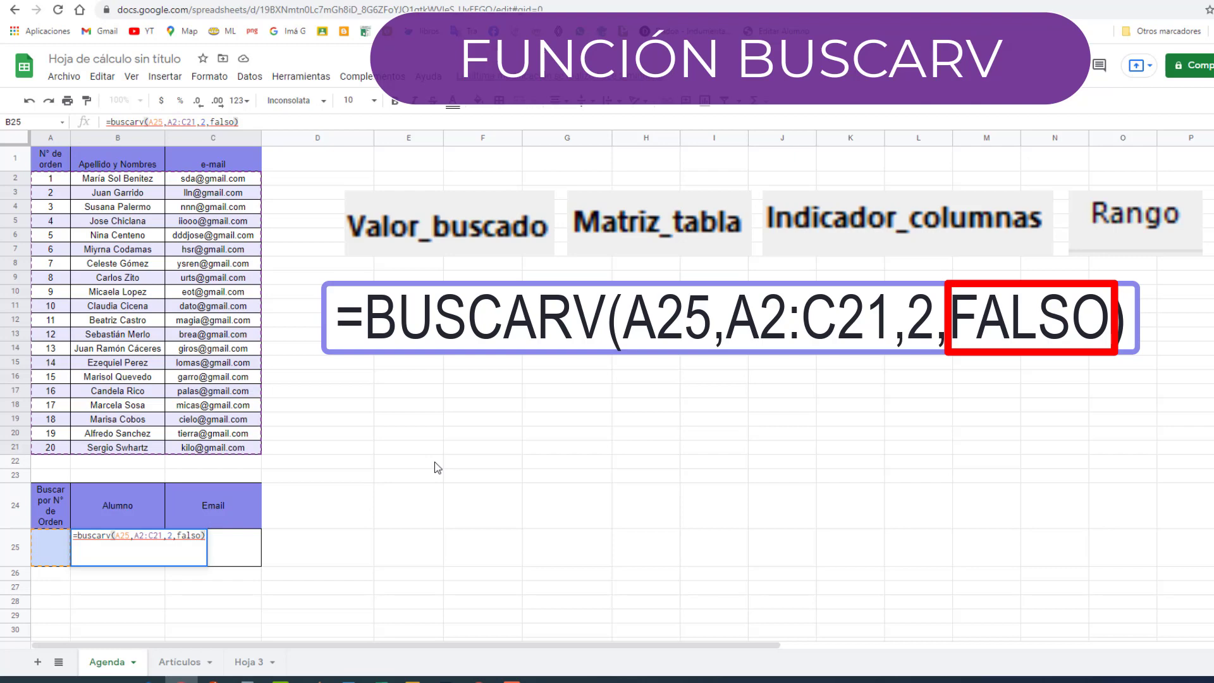
key(Return)
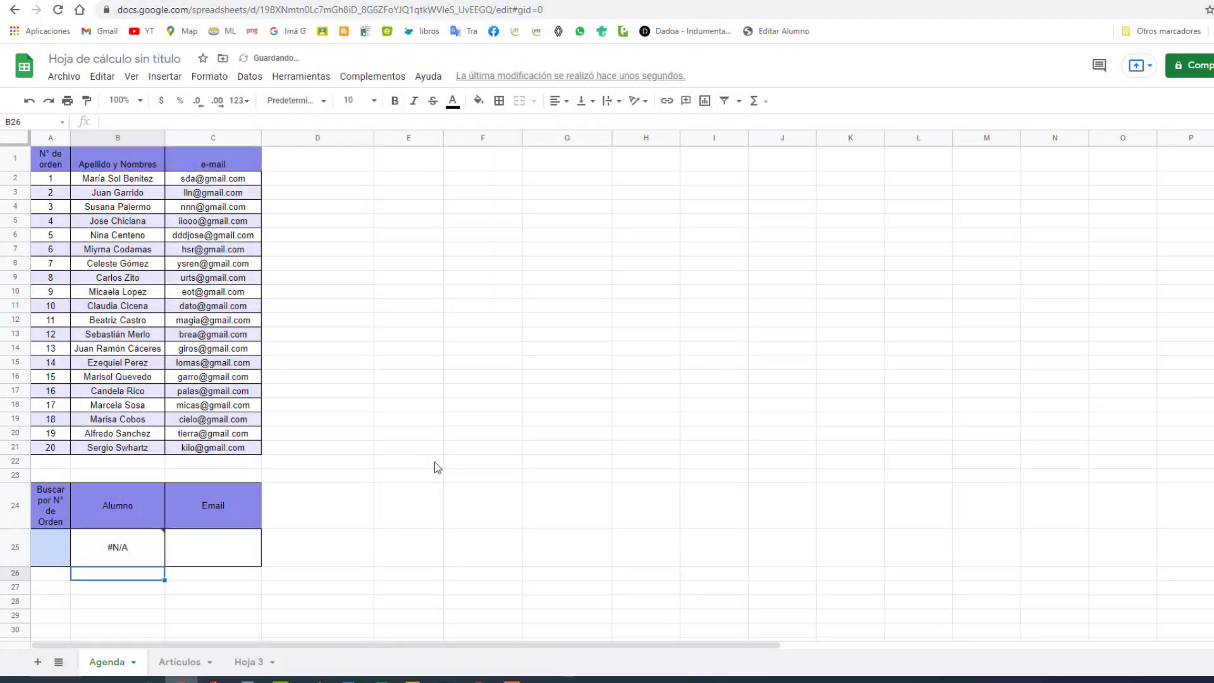
- Check the error in the Alumno cell and enter order number 12 in cell A25
click(123, 549)
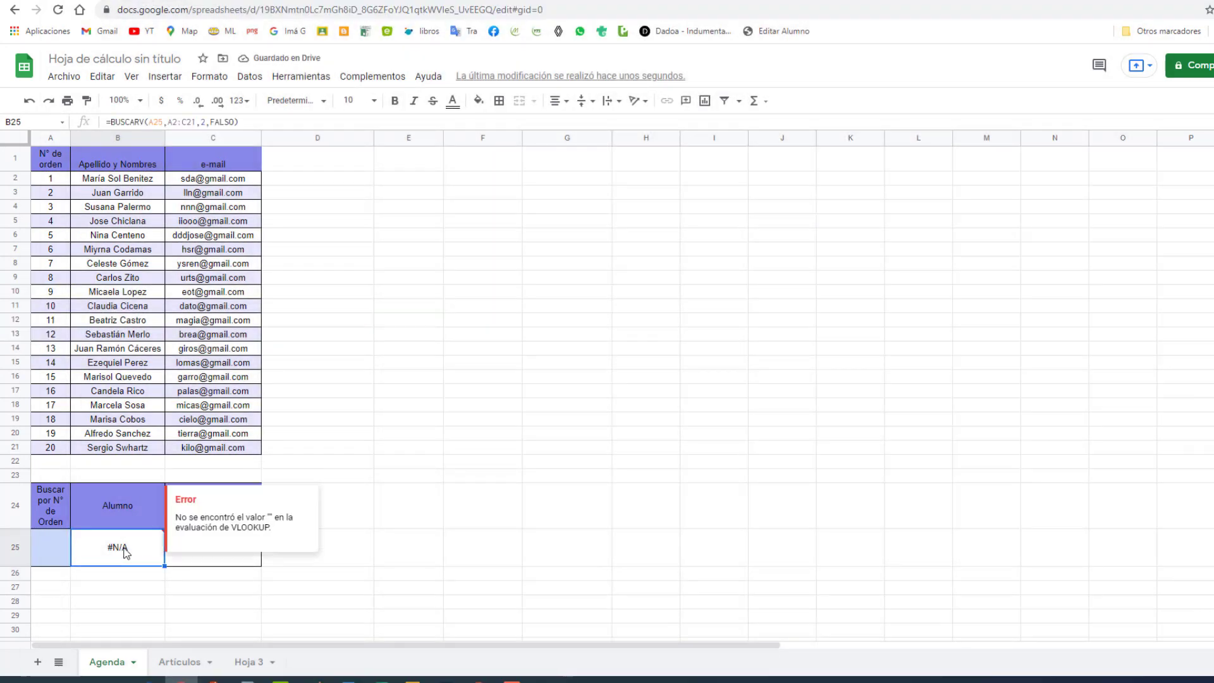
click(57, 550)
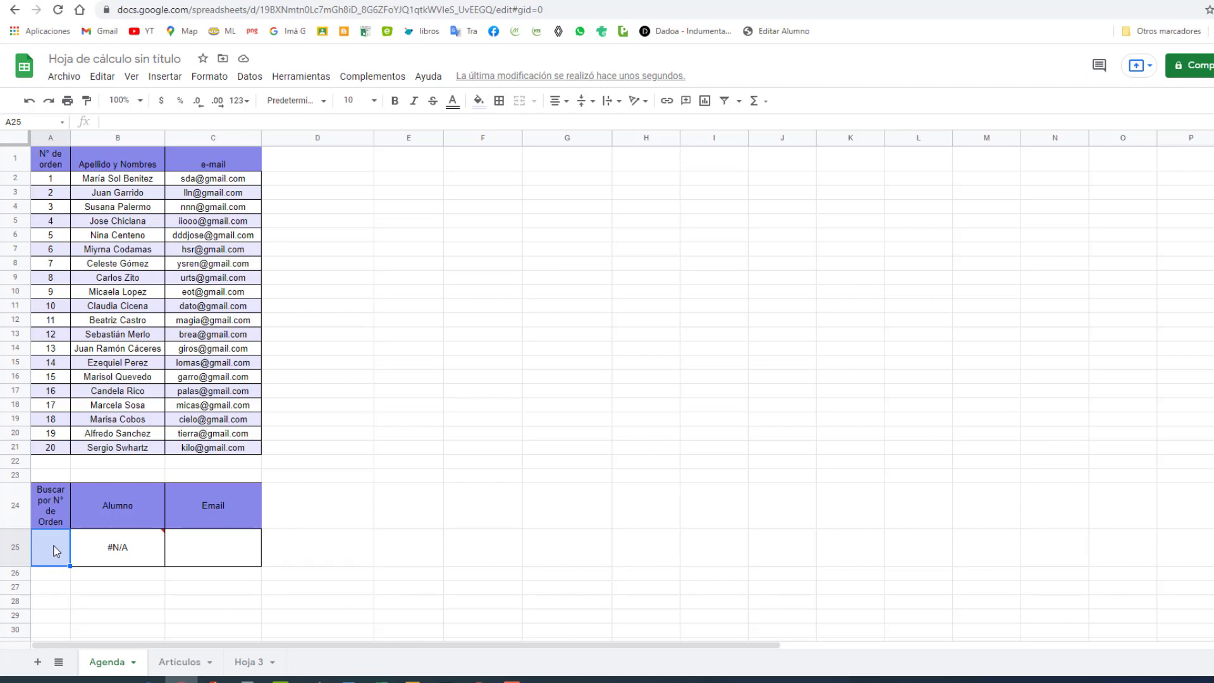
text(12)
key(Return)
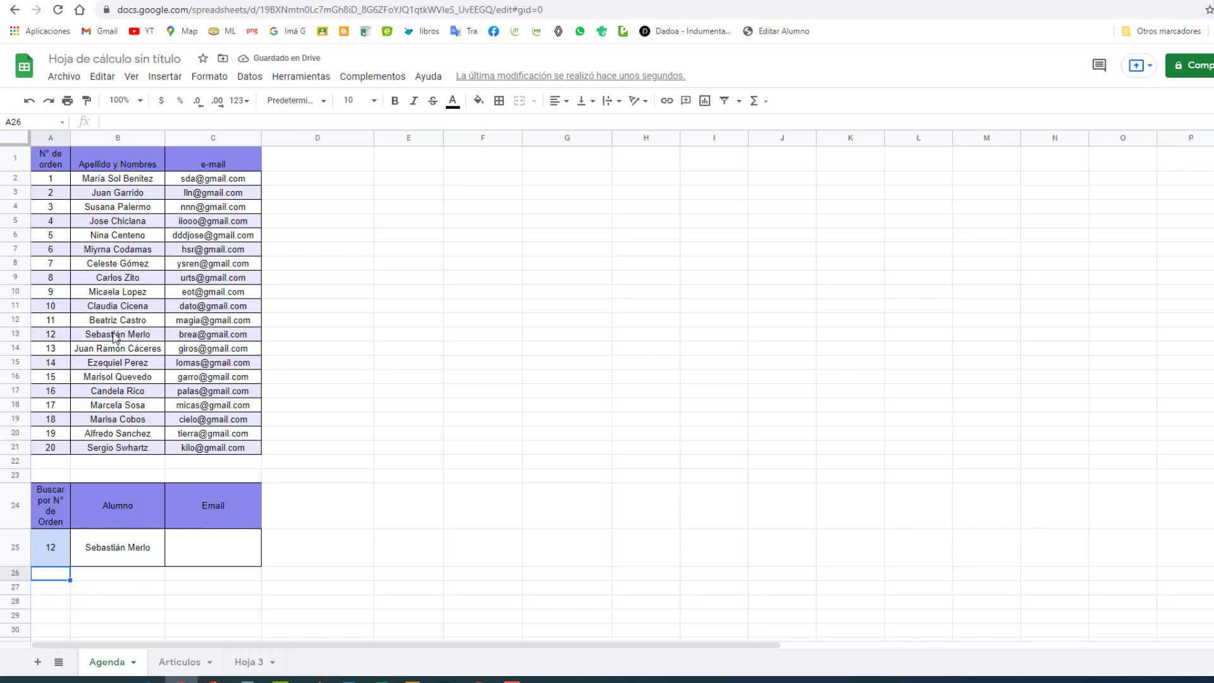
- Copy the BUSCARV formula text from B25 into the Email cell C25 without shifting its references
click(246, 562)
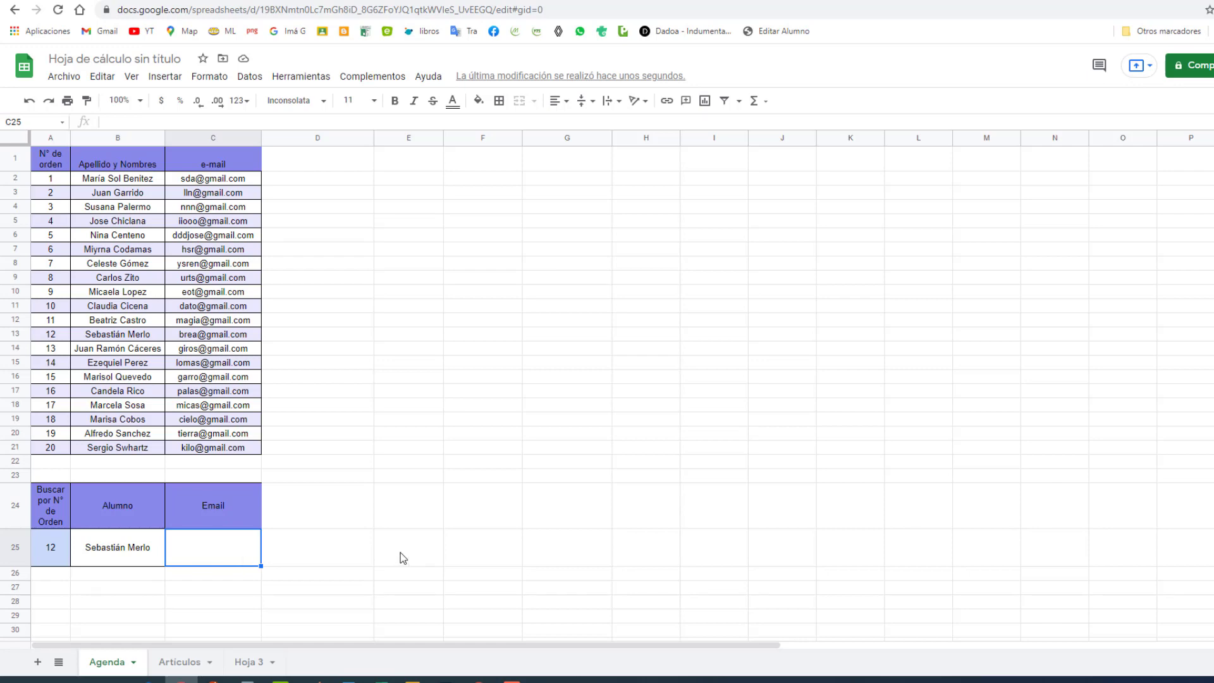
click(102, 554)
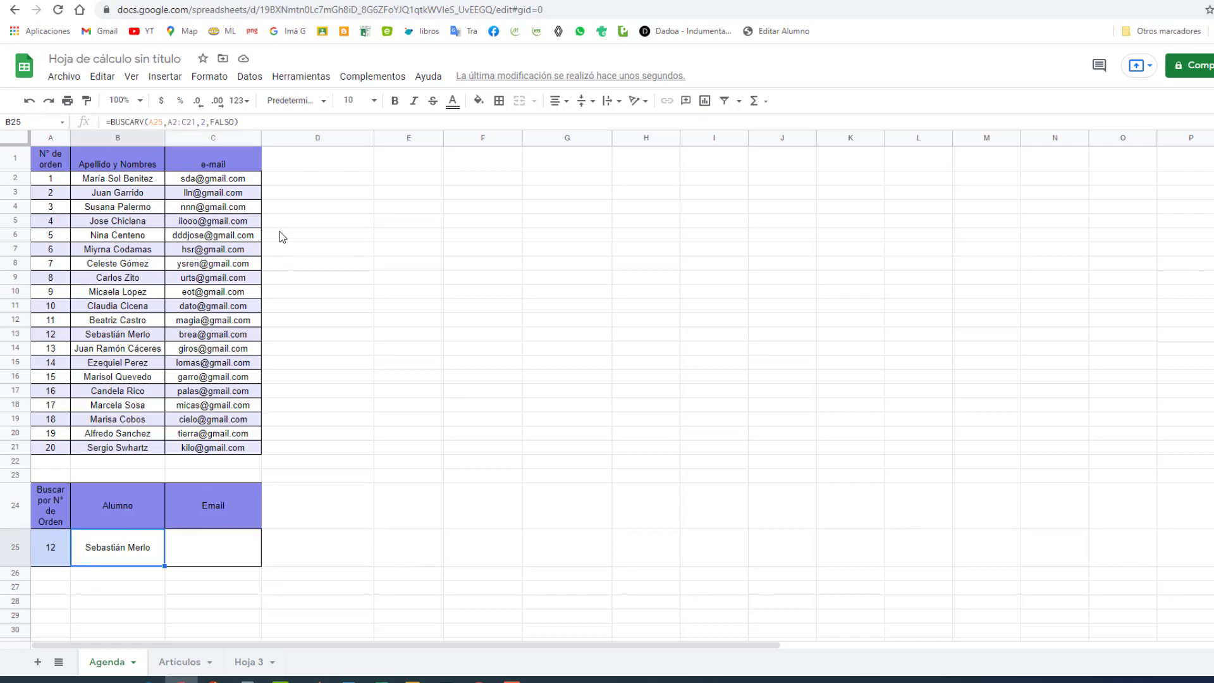
click(253, 121)
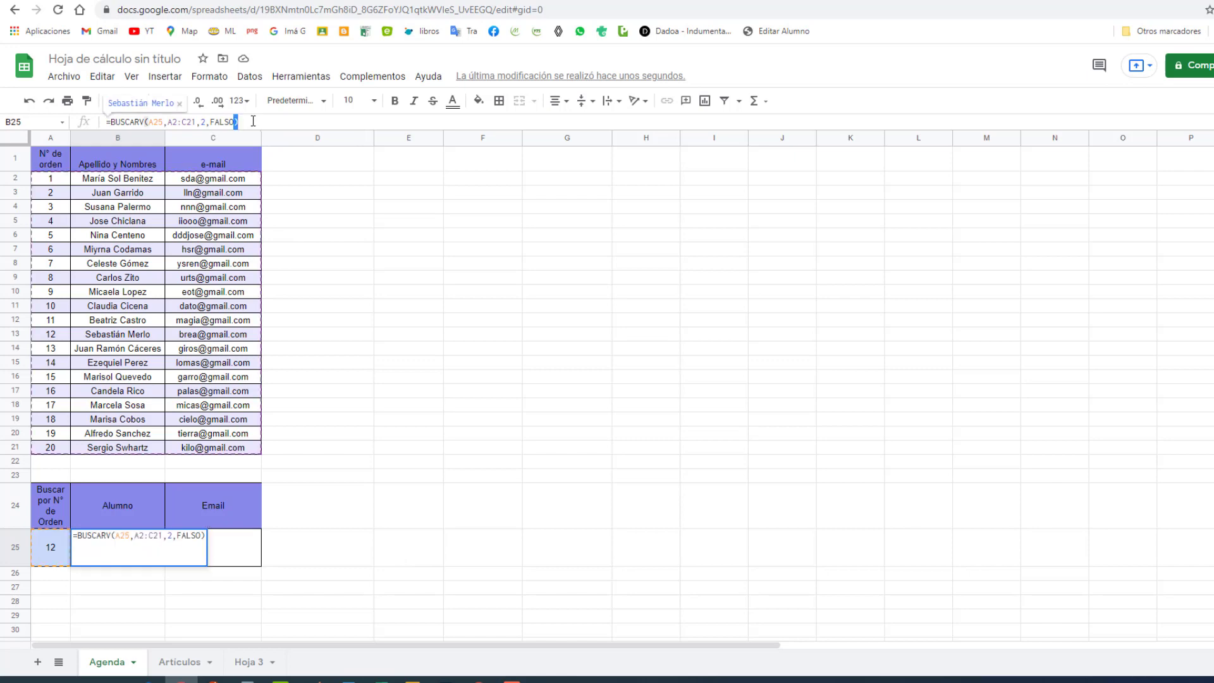
drag(253, 121, 95, 127)
key(ctrl+c)
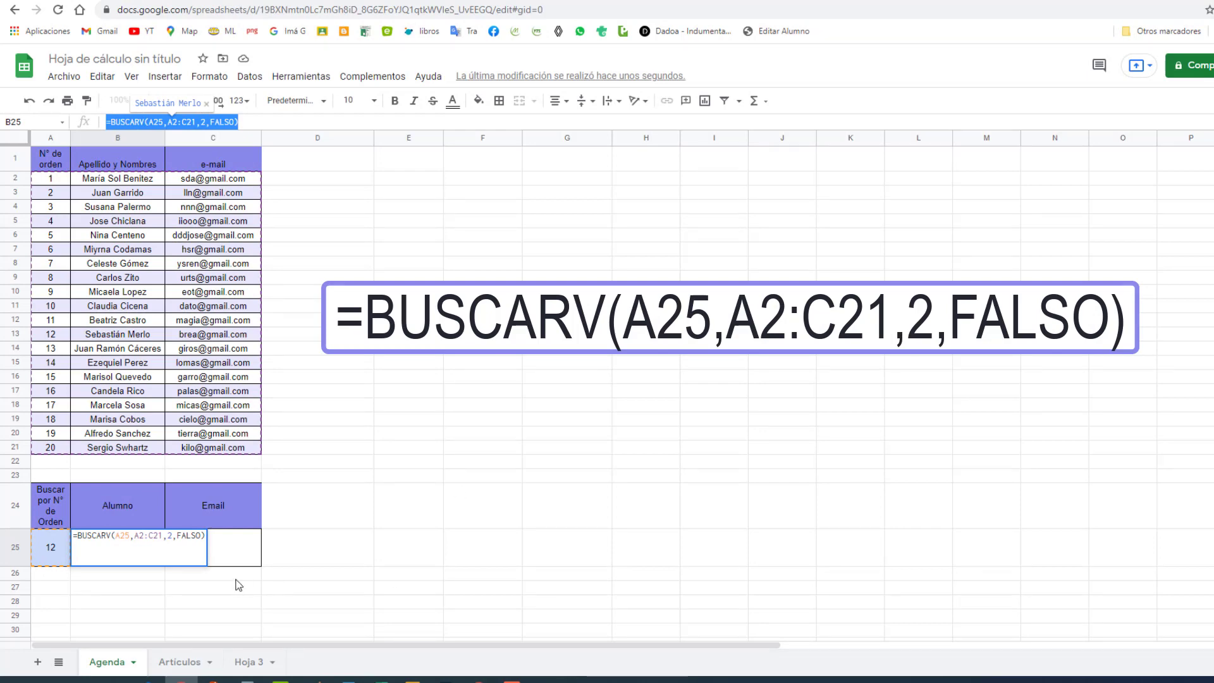
click(249, 552)
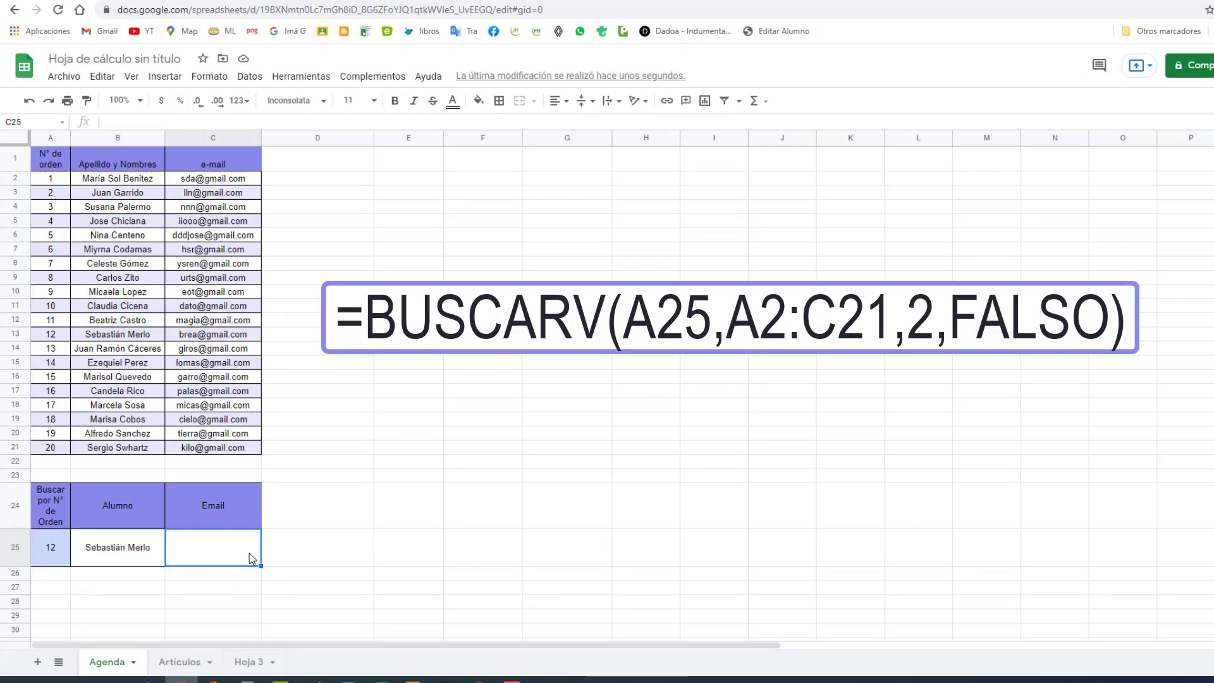
key(ctrl+v)
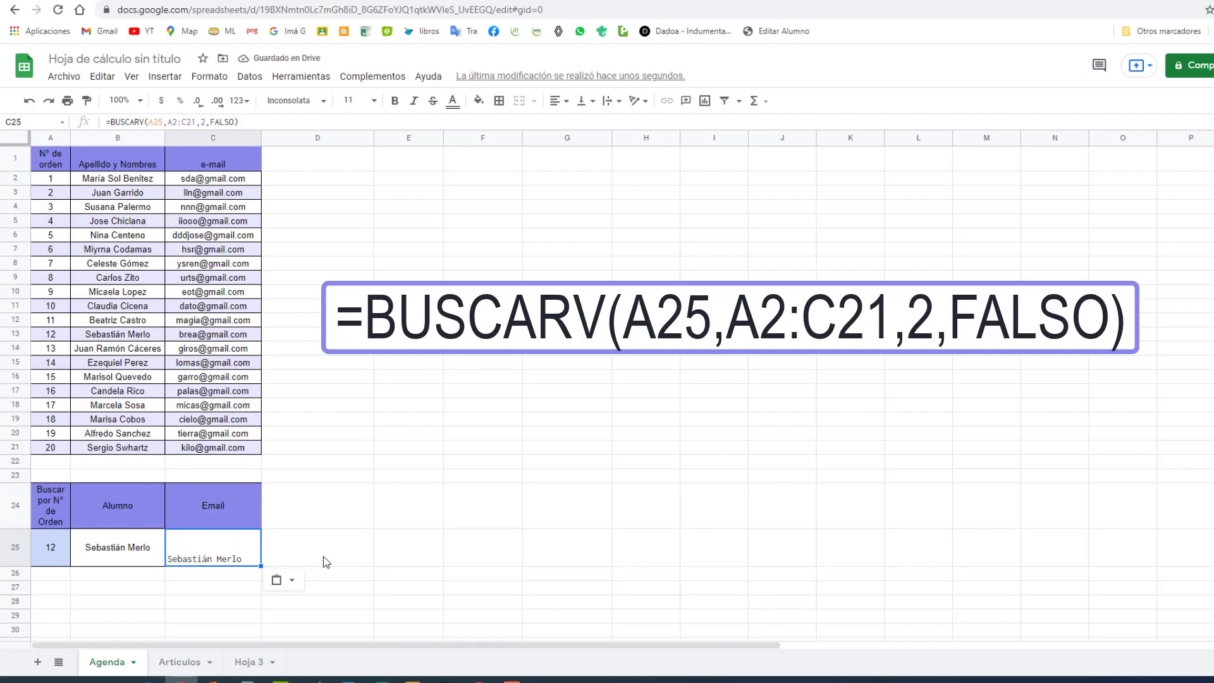
- Change the column index of the BUSCARV formula in Email cell C25 to 3
click(178, 122)
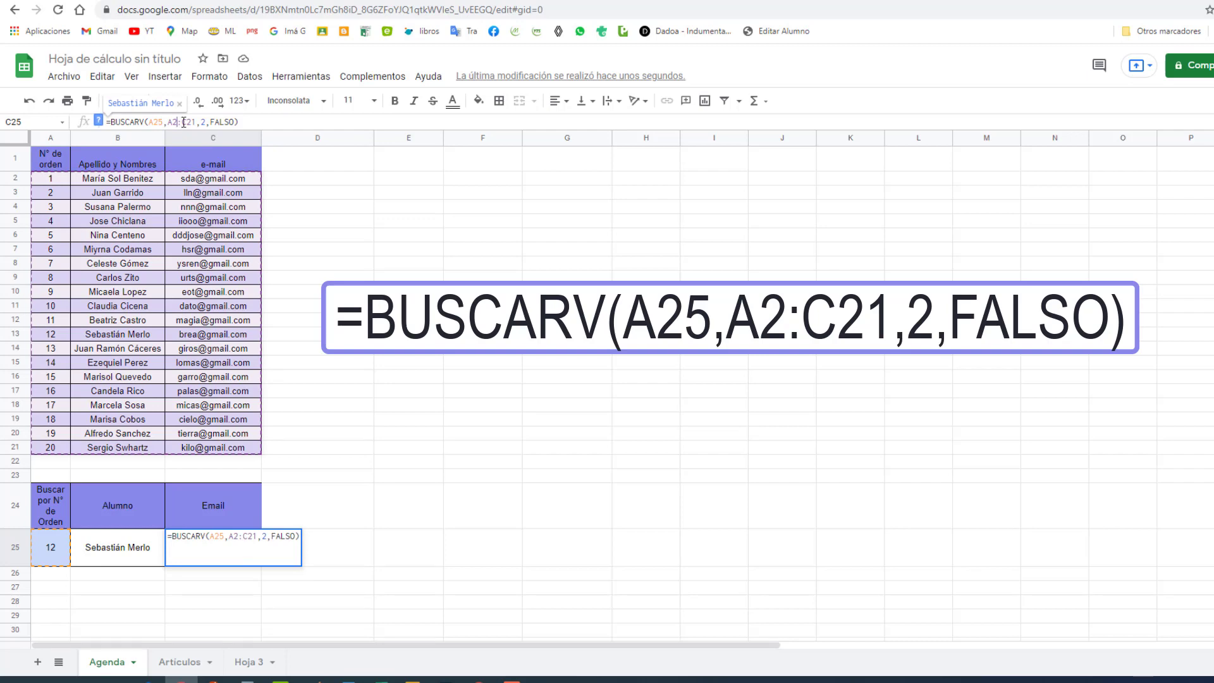
click(267, 537)
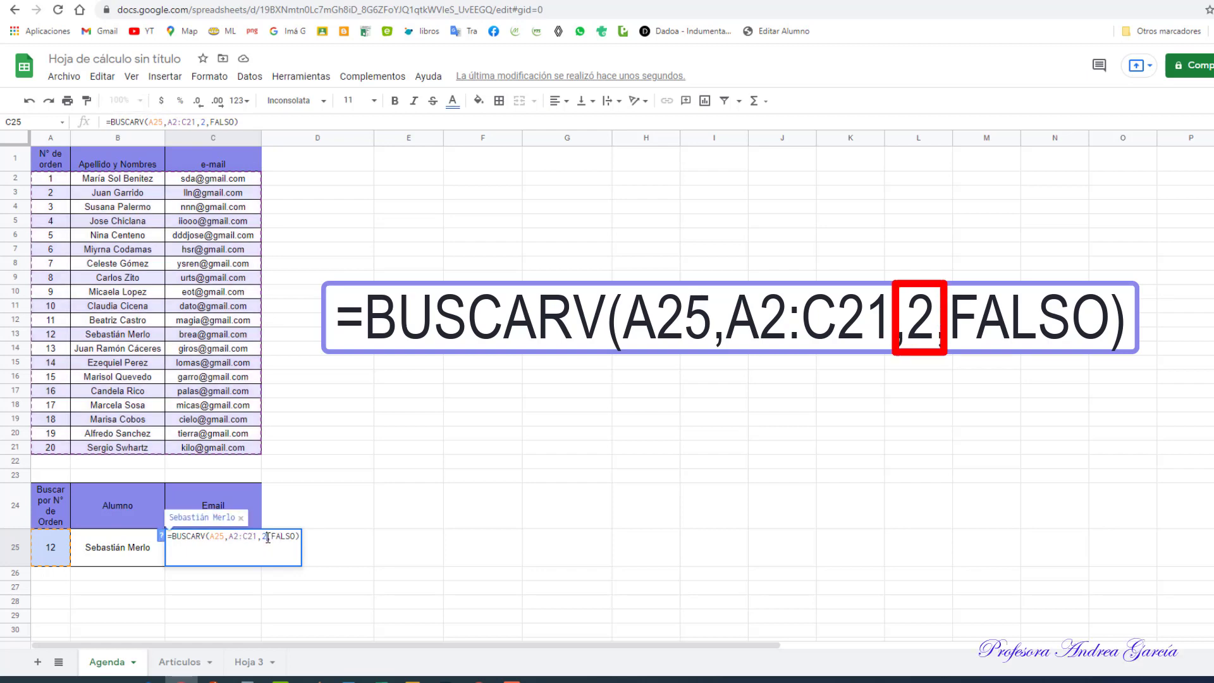
key(BackSpace)
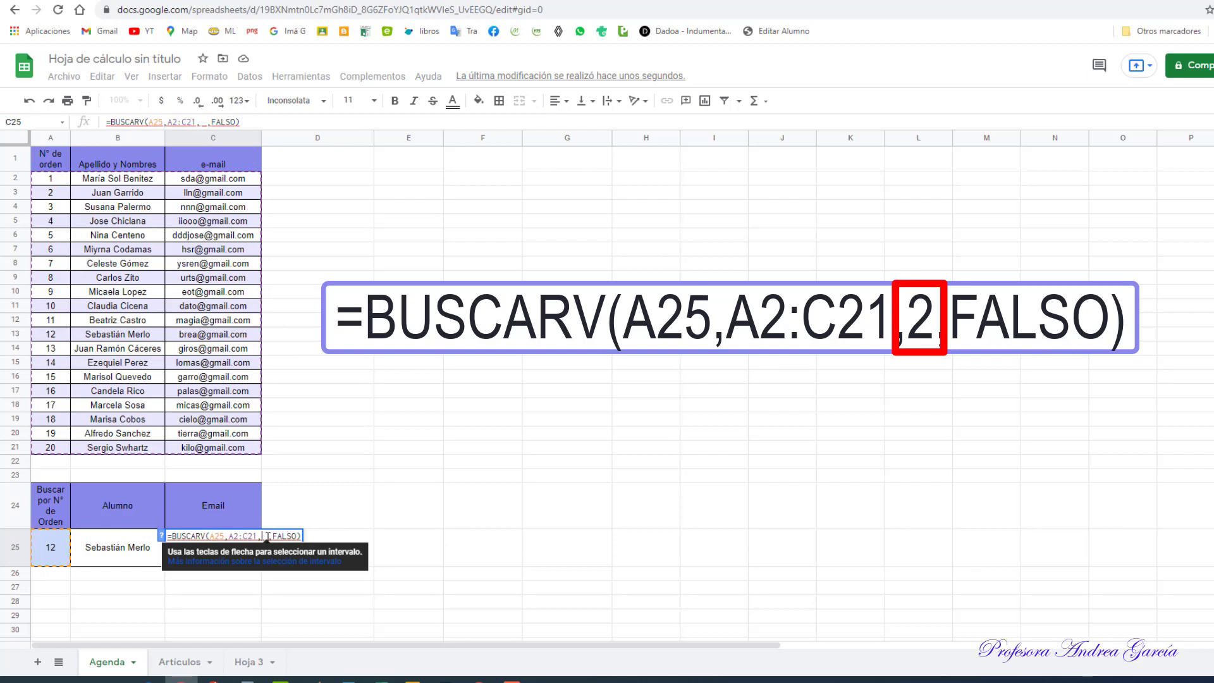
text(3)
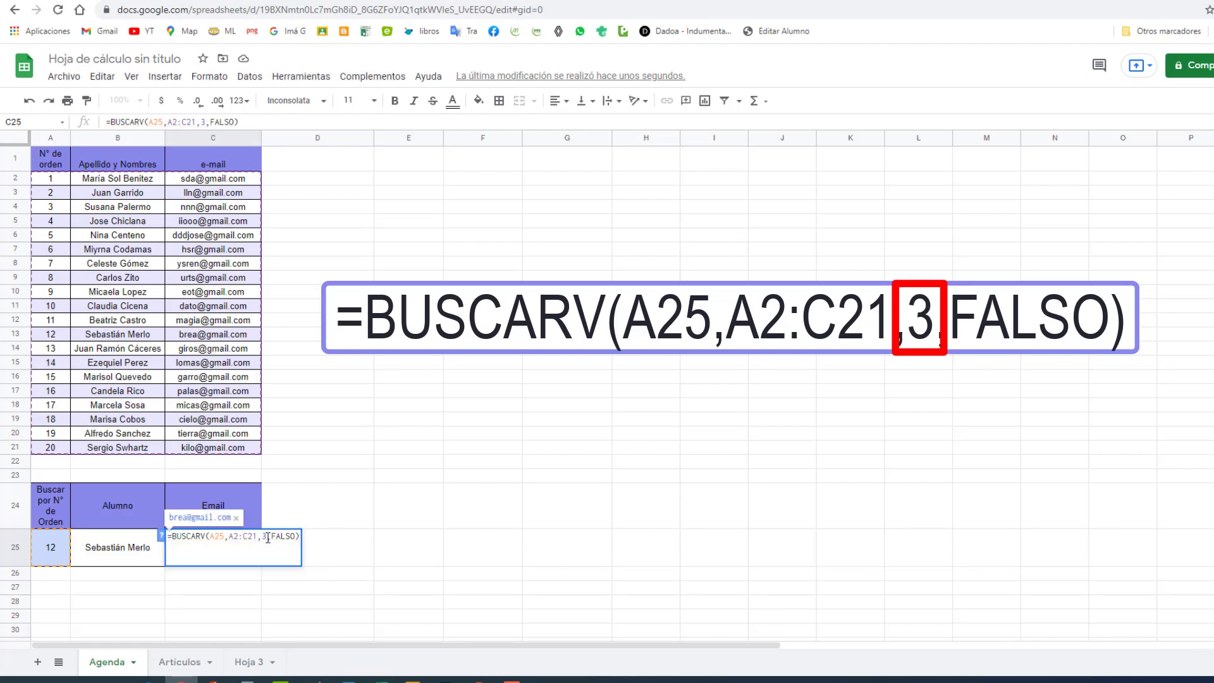
key(Return)
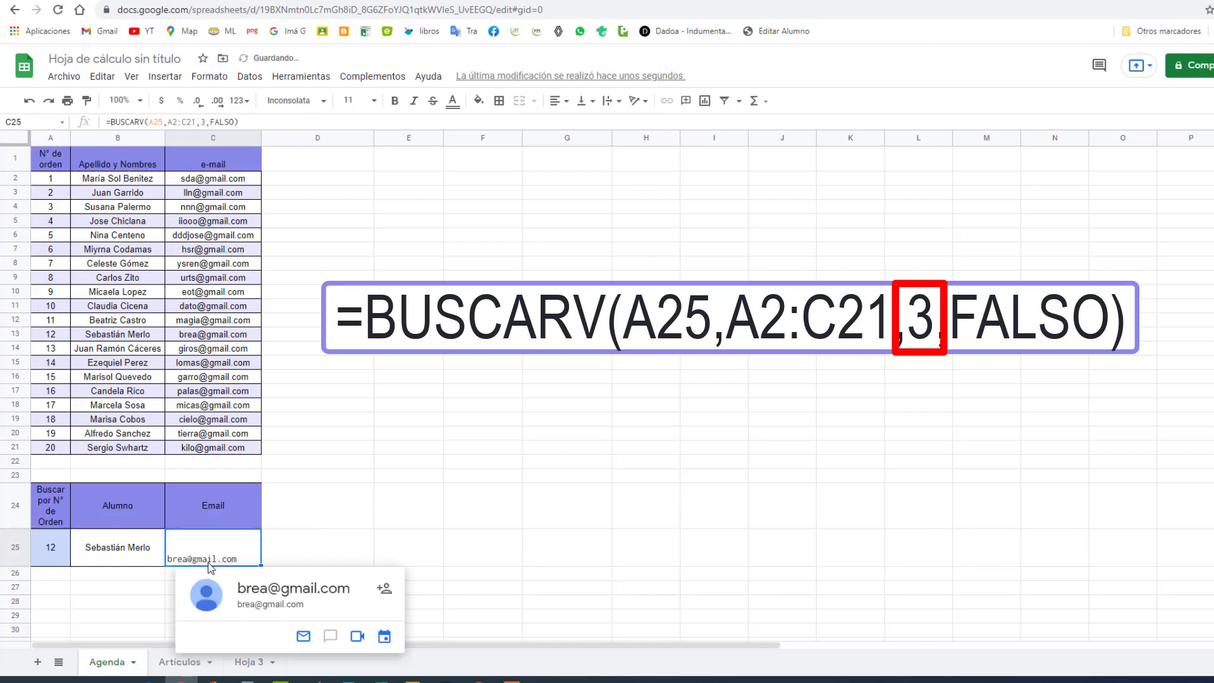
- Vertically centre the contents of cell C25 and apply all borders to it
click(598, 104)
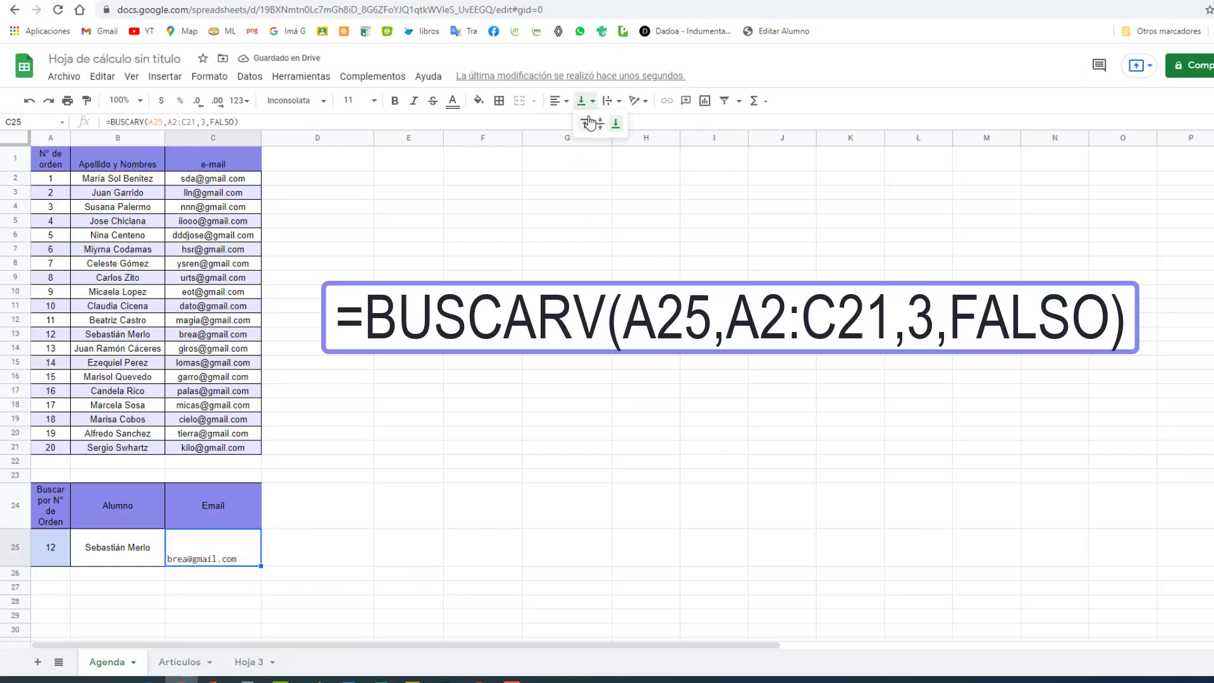
click(601, 125)
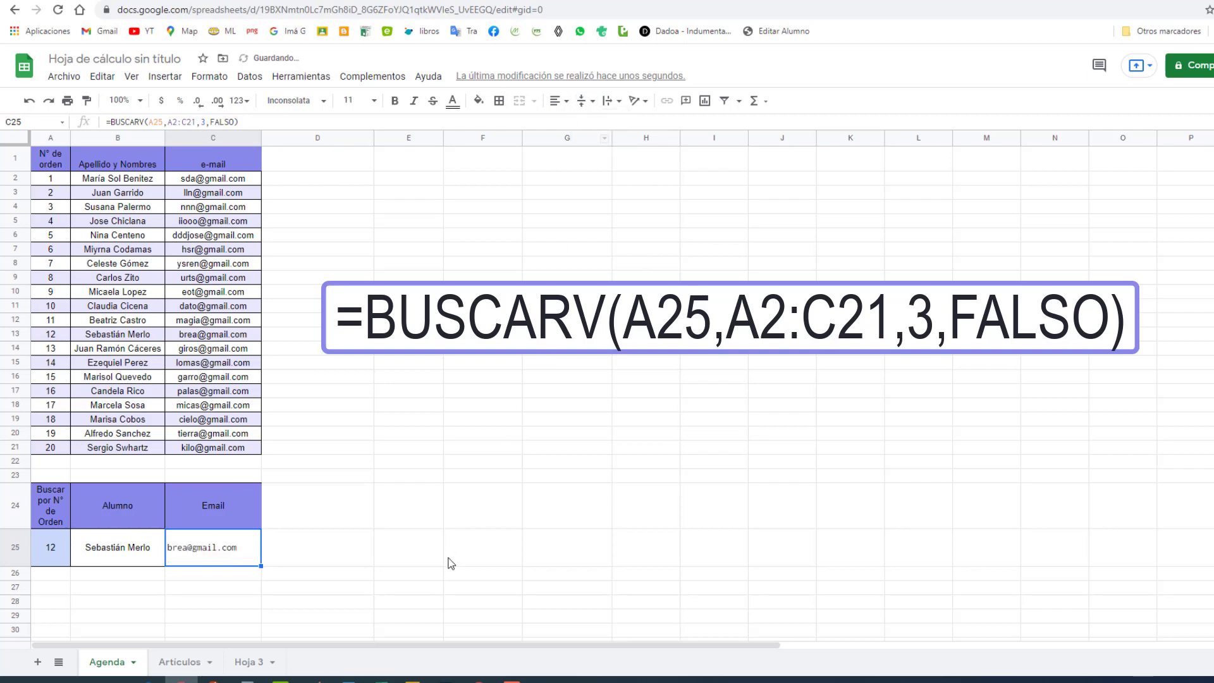
click(422, 558)
click(222, 548)
click(499, 101)
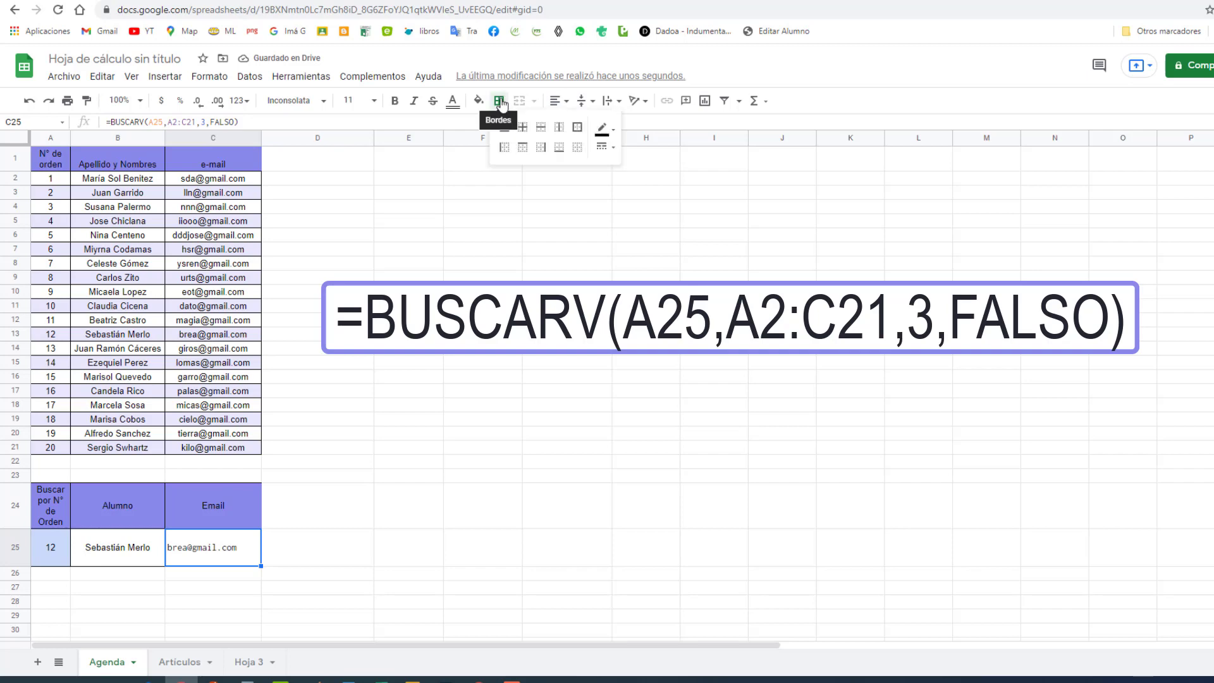
click(504, 126)
click(526, 411)
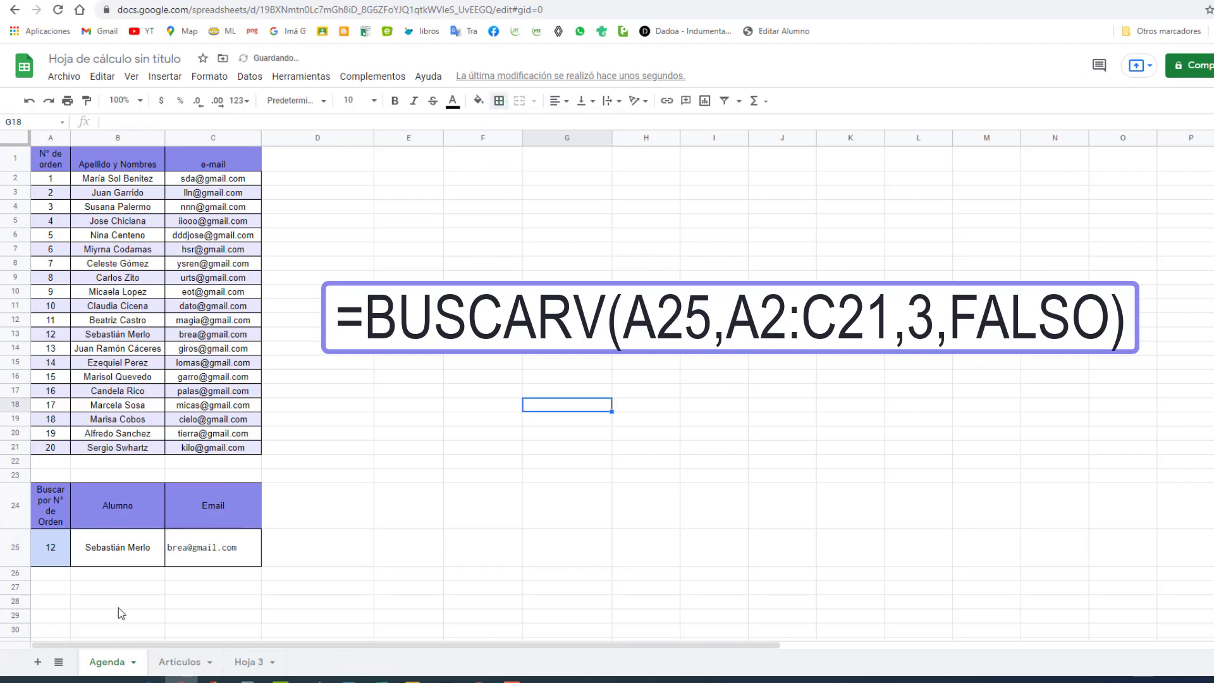
- Enter order number 20 in A25 and compare the returned name and e-mail with row 21 of the list
click(56, 553)
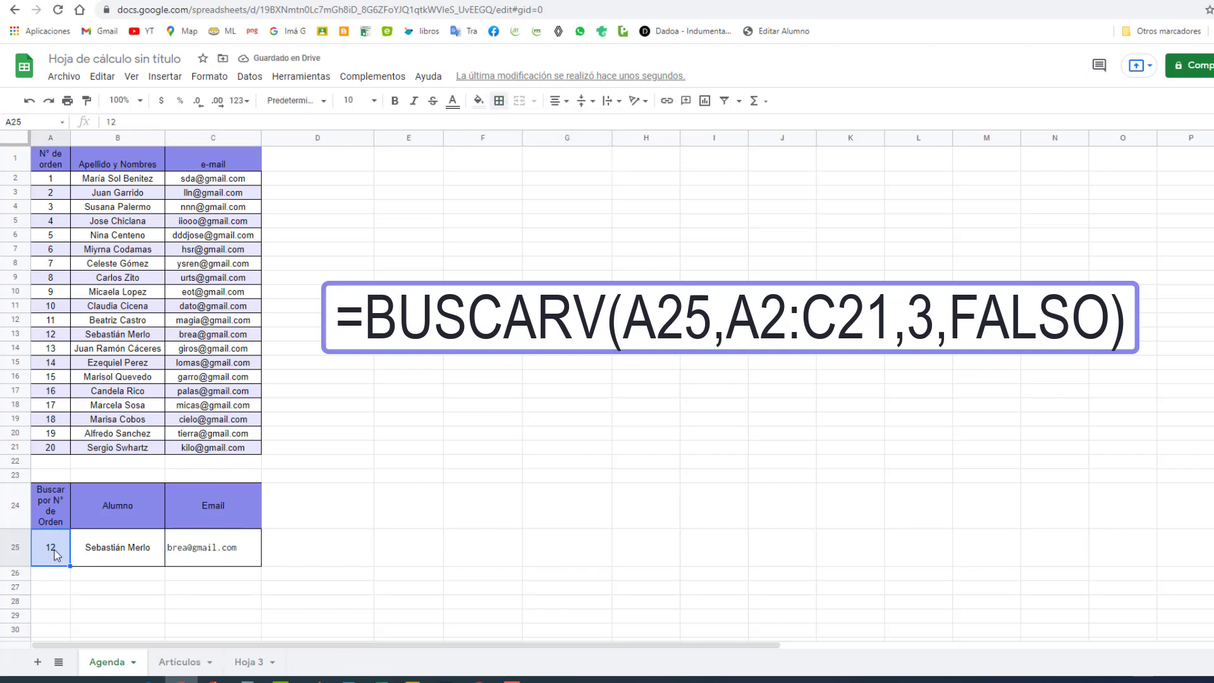
text(20)
key(Return)
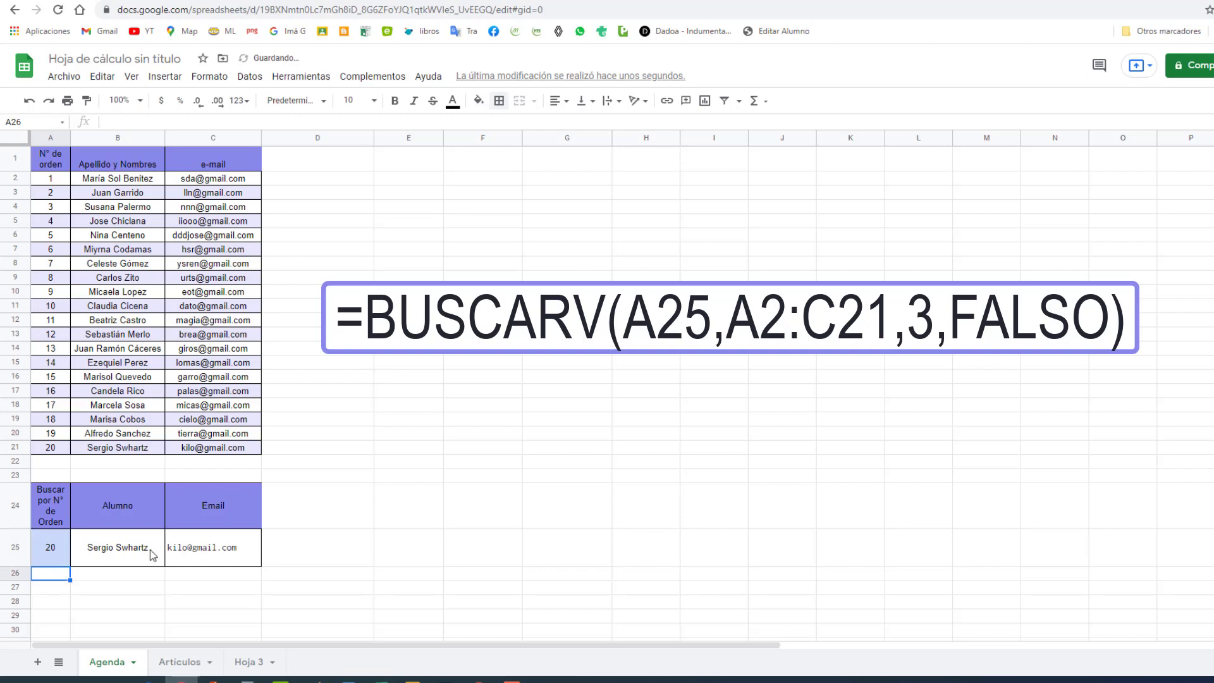
click(116, 453)
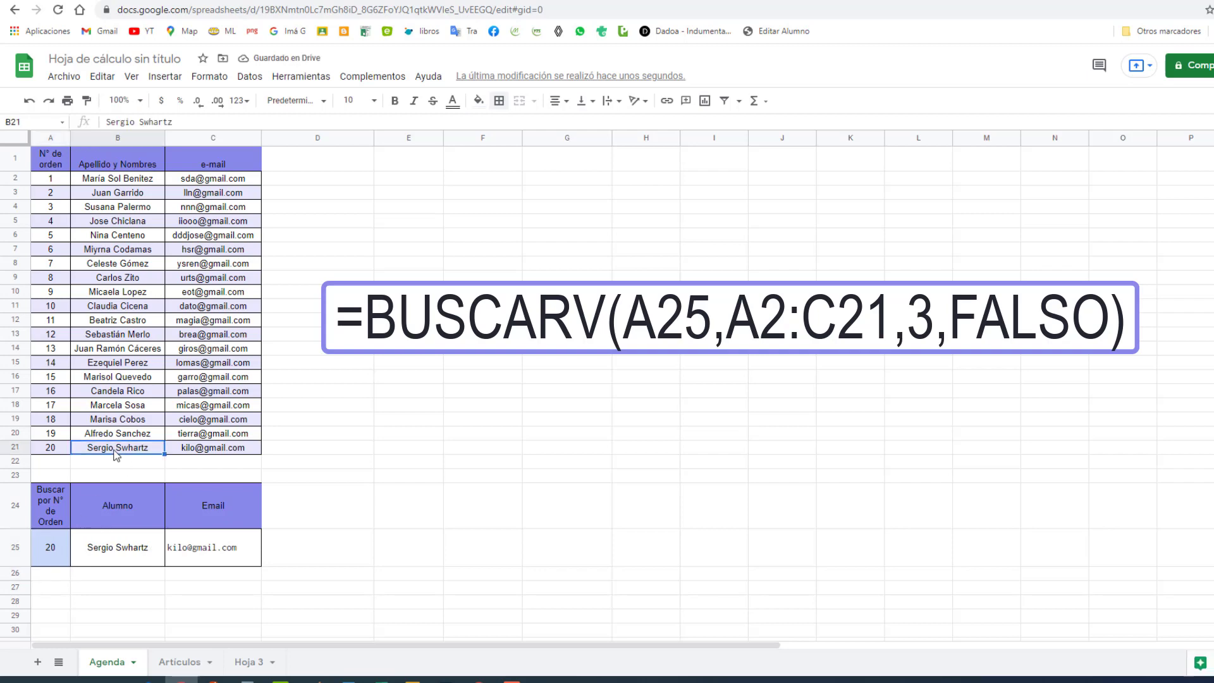
click(232, 450)
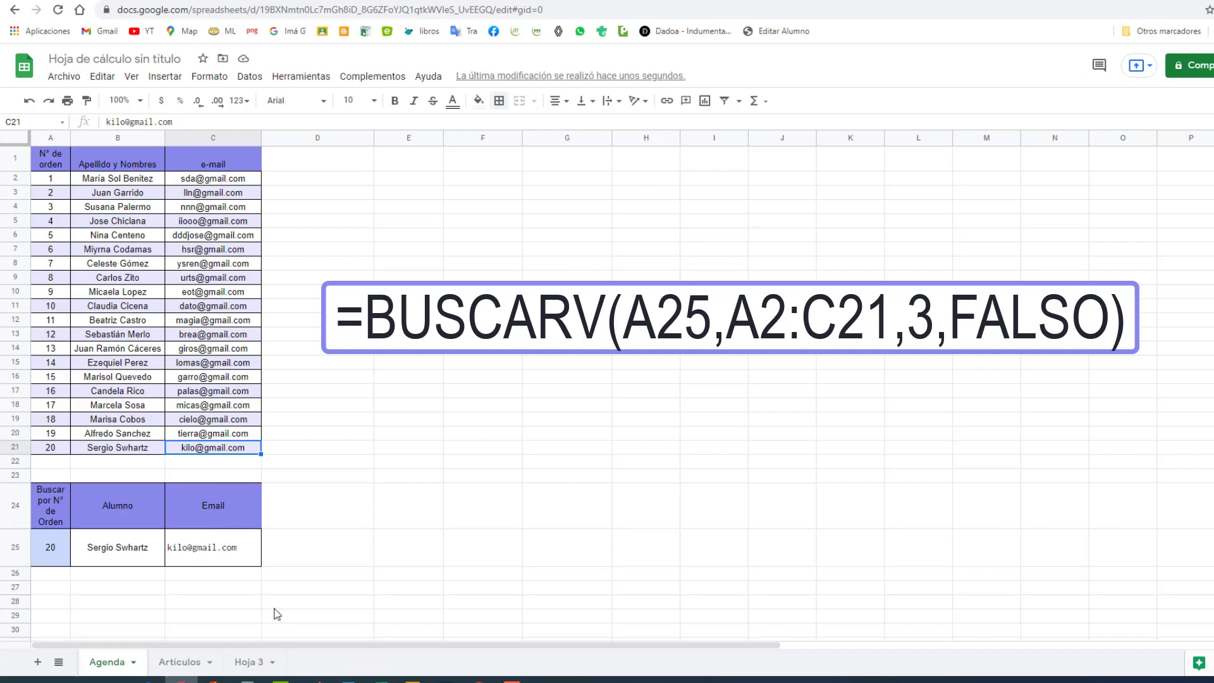
- On the Articulos sheet, add an invoice line in row 10 with Cantidad 3 and Artículo 16
click(179, 662)
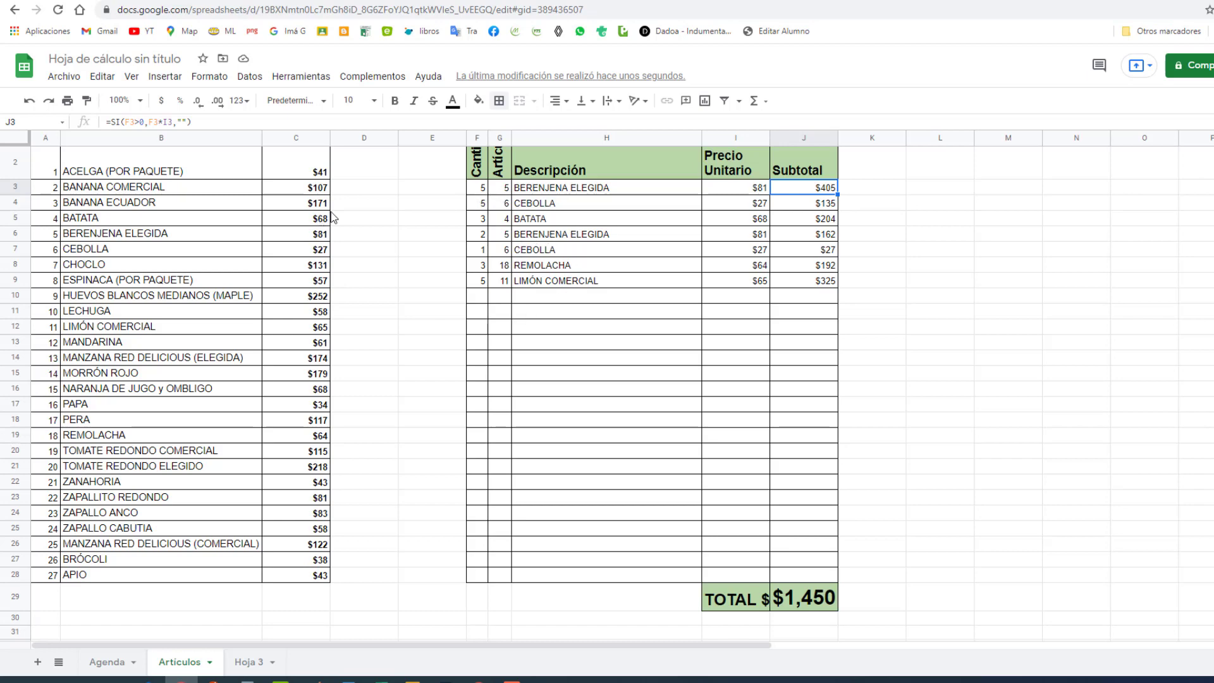
scroll(583, 217, up, 2)
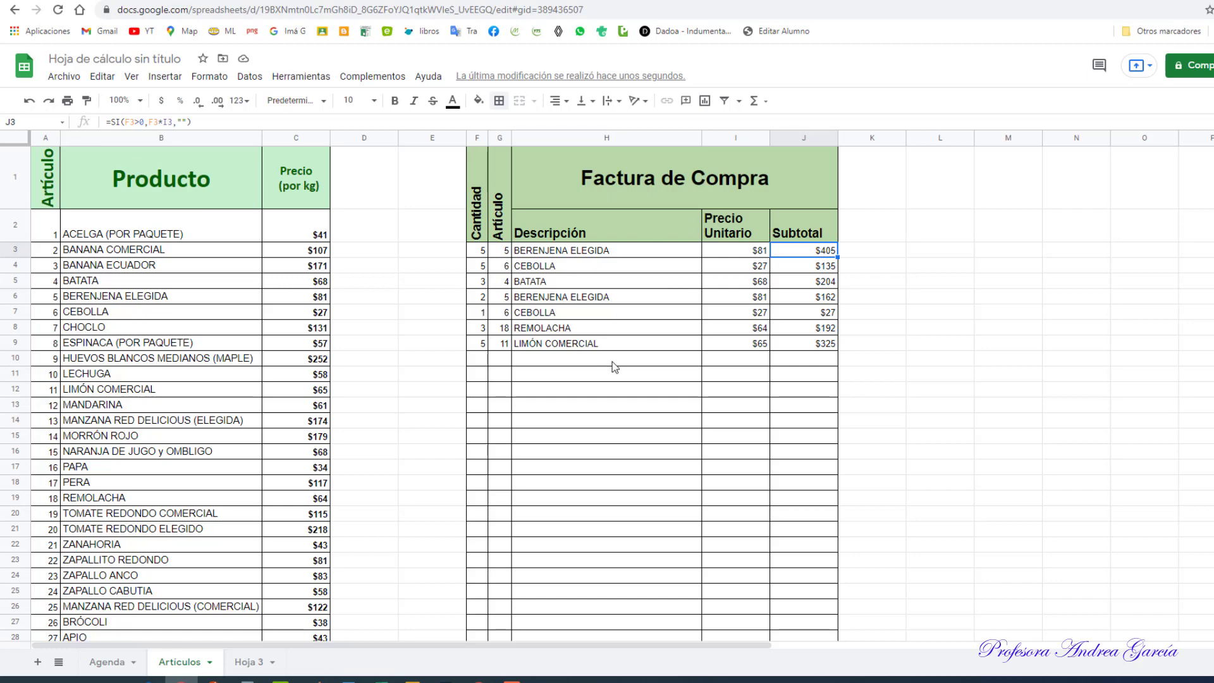
click(483, 365)
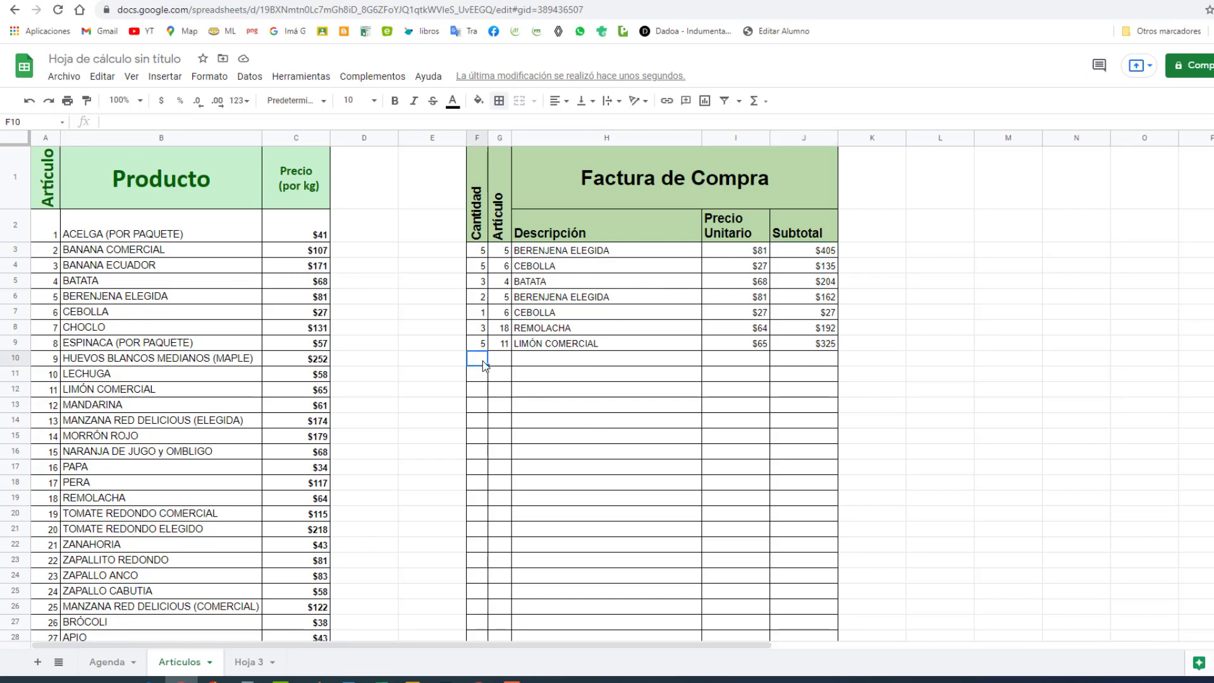
text(3)
key(Tab)
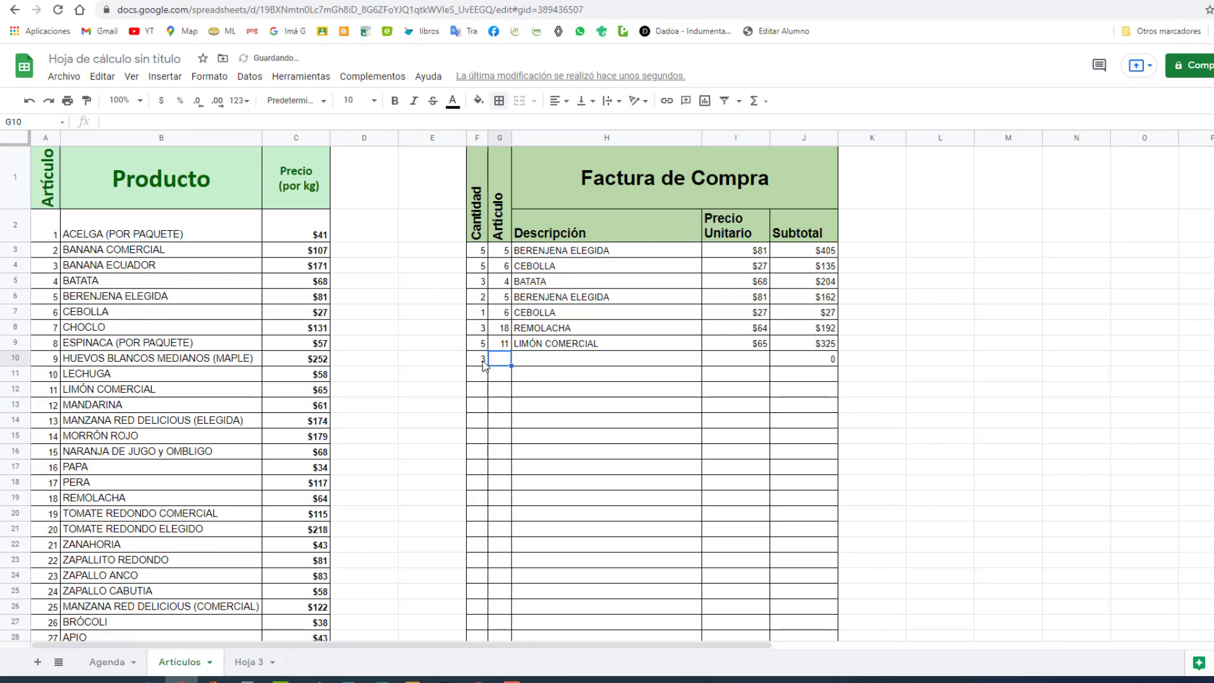
text(16)
key(Return)
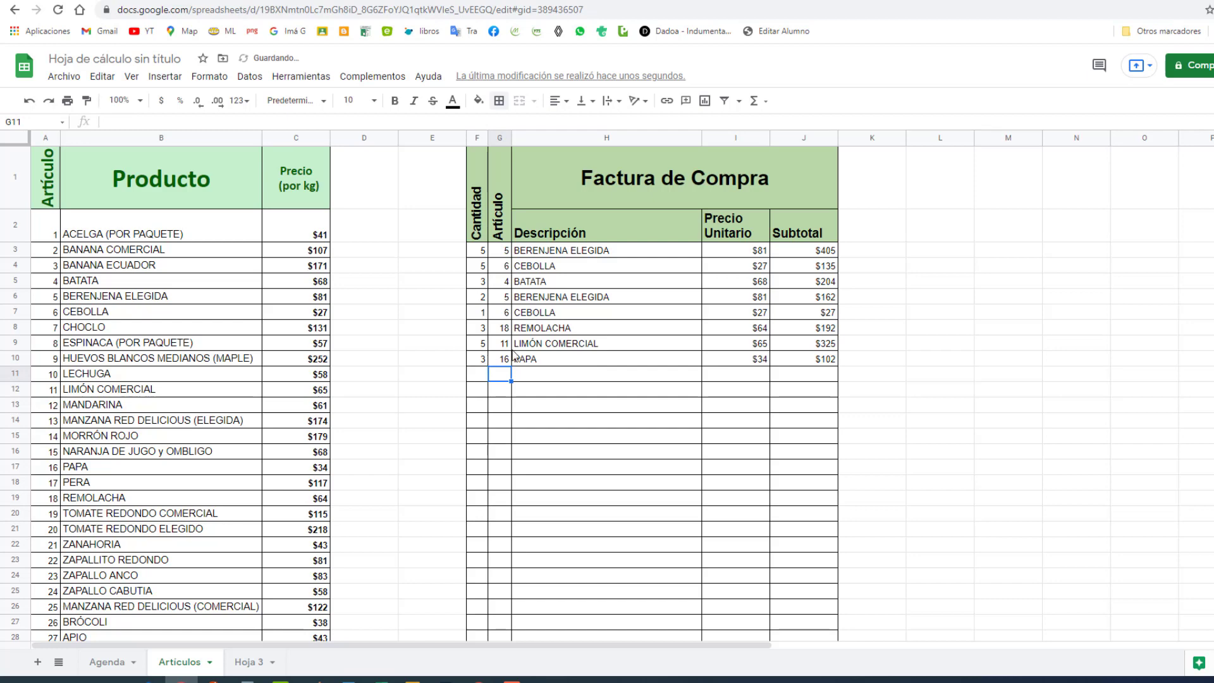
- Add an invoice line in row 11 with Cantidad 6 and Artículo 19, and check the invoice total
click(482, 379)
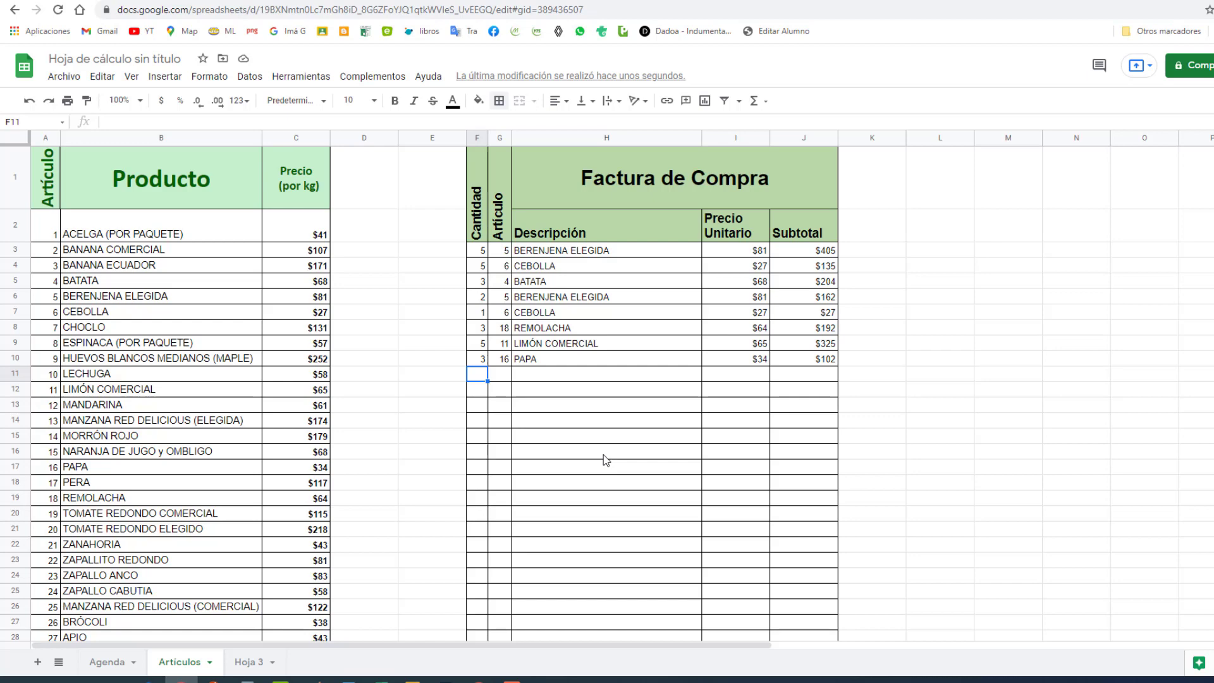
text(6)
key(Tab)
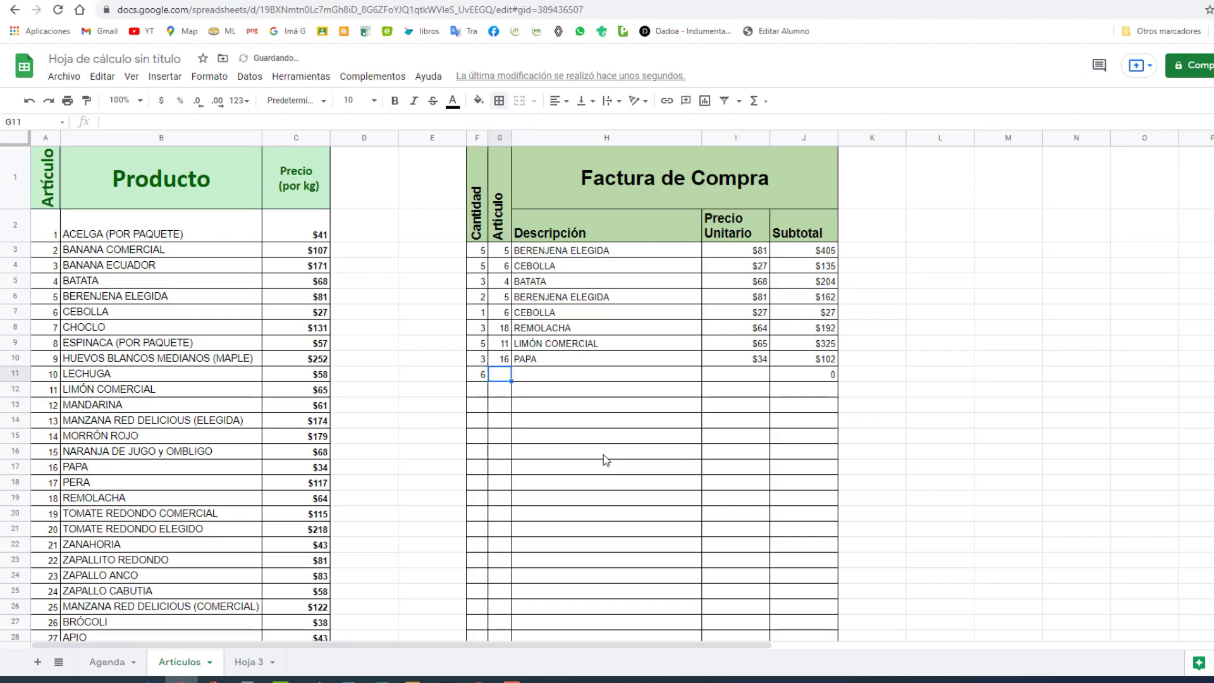
text(19)
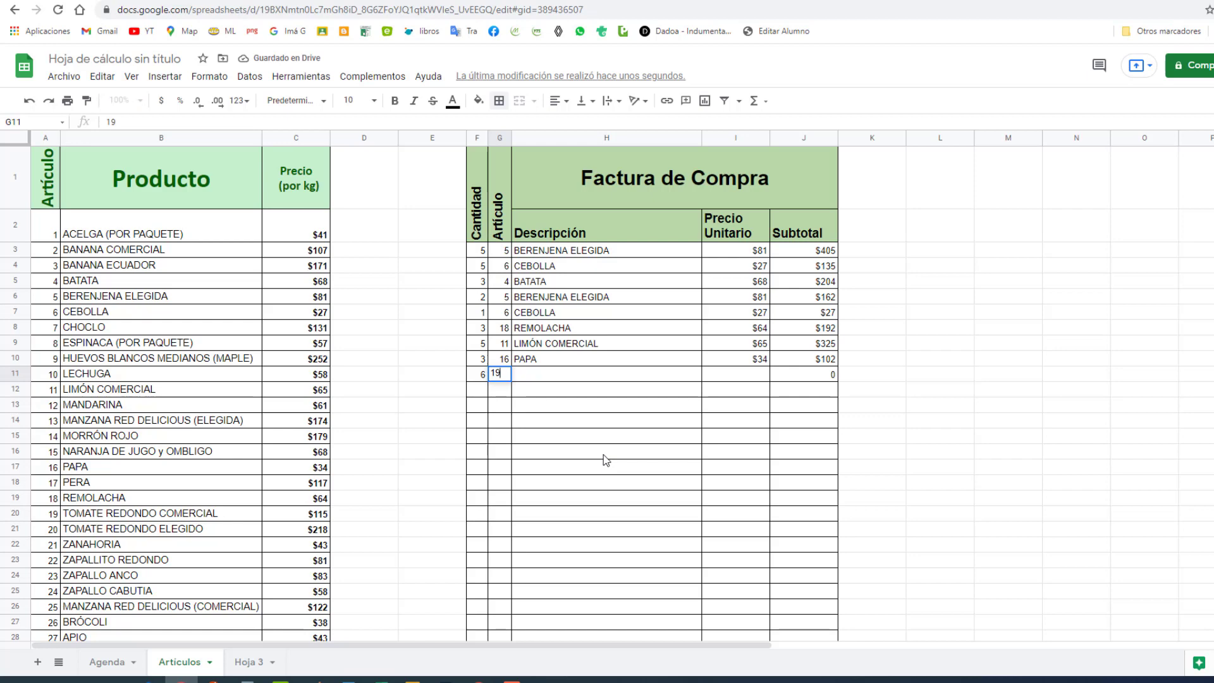
key(Return)
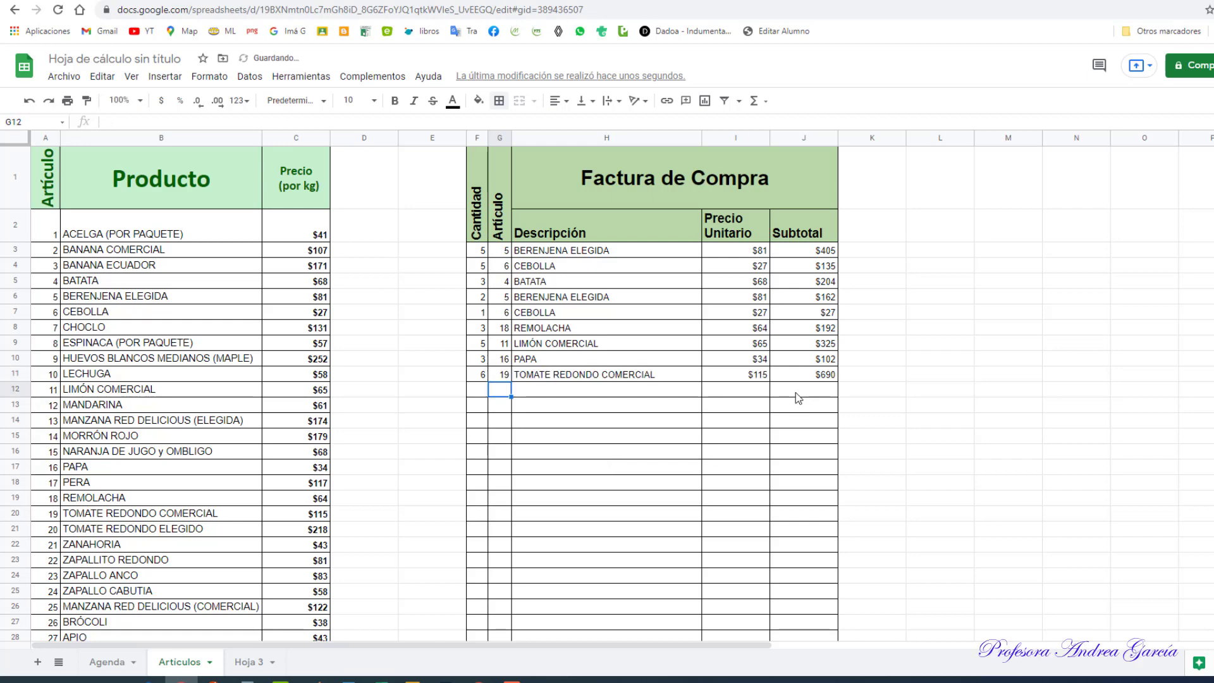
scroll(796, 397, down, 2)
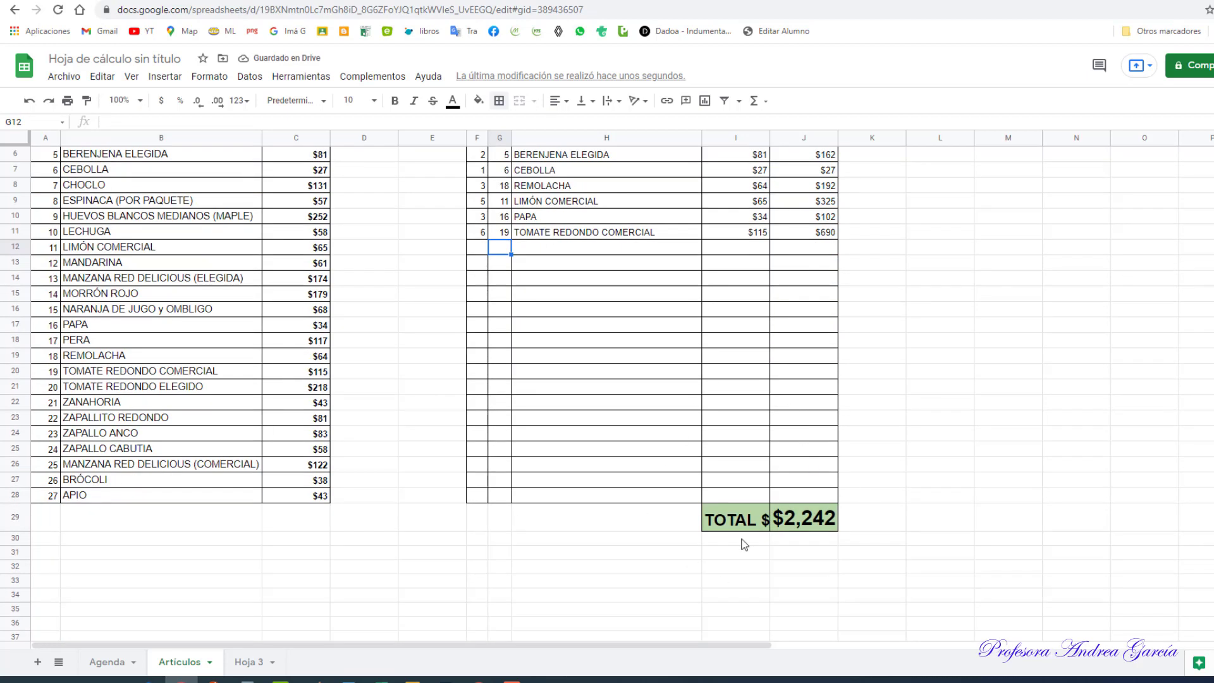
scroll(744, 538, up, 2)
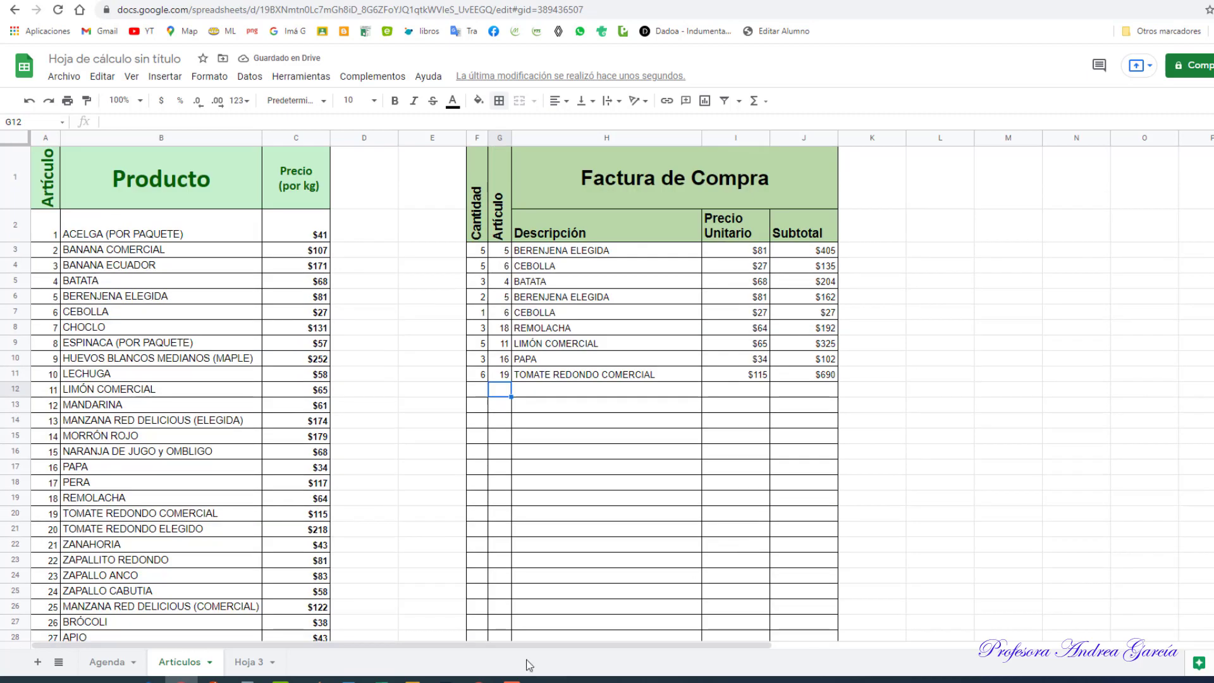
- On the Hoja 3 sheet, start a BUSCARV formula in Descripción cell H3 with G3 as the search value
click(250, 663)
click(1005, 360)
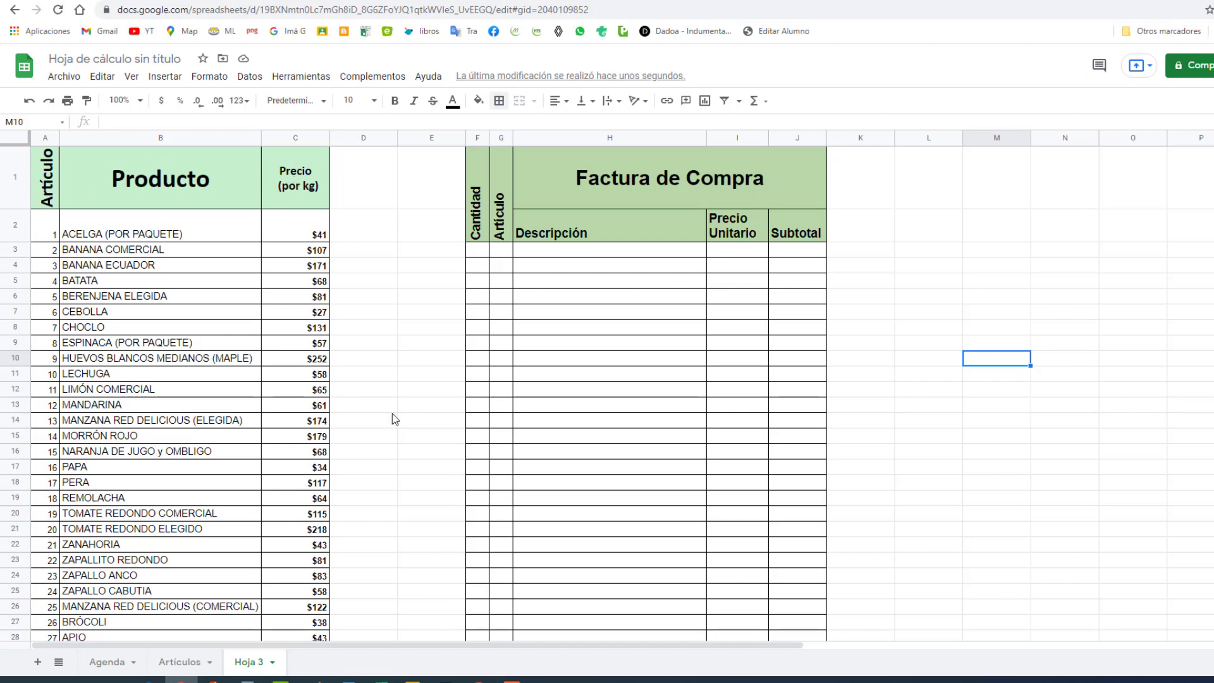
click(569, 257)
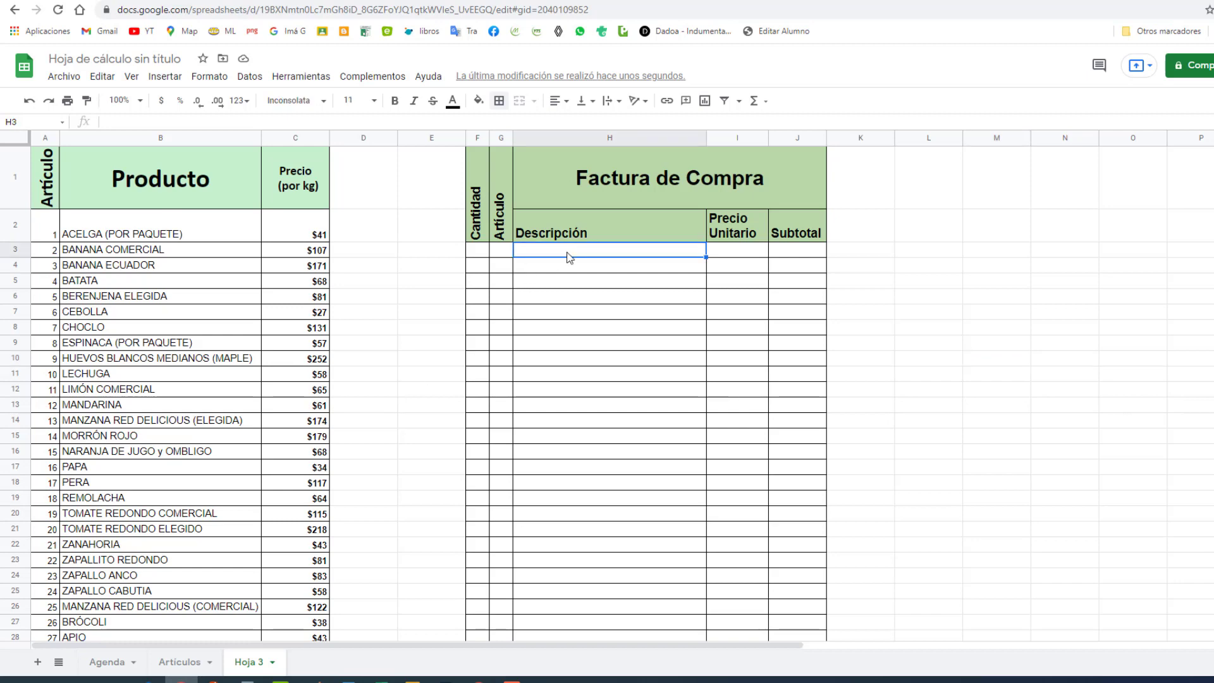
text(=)
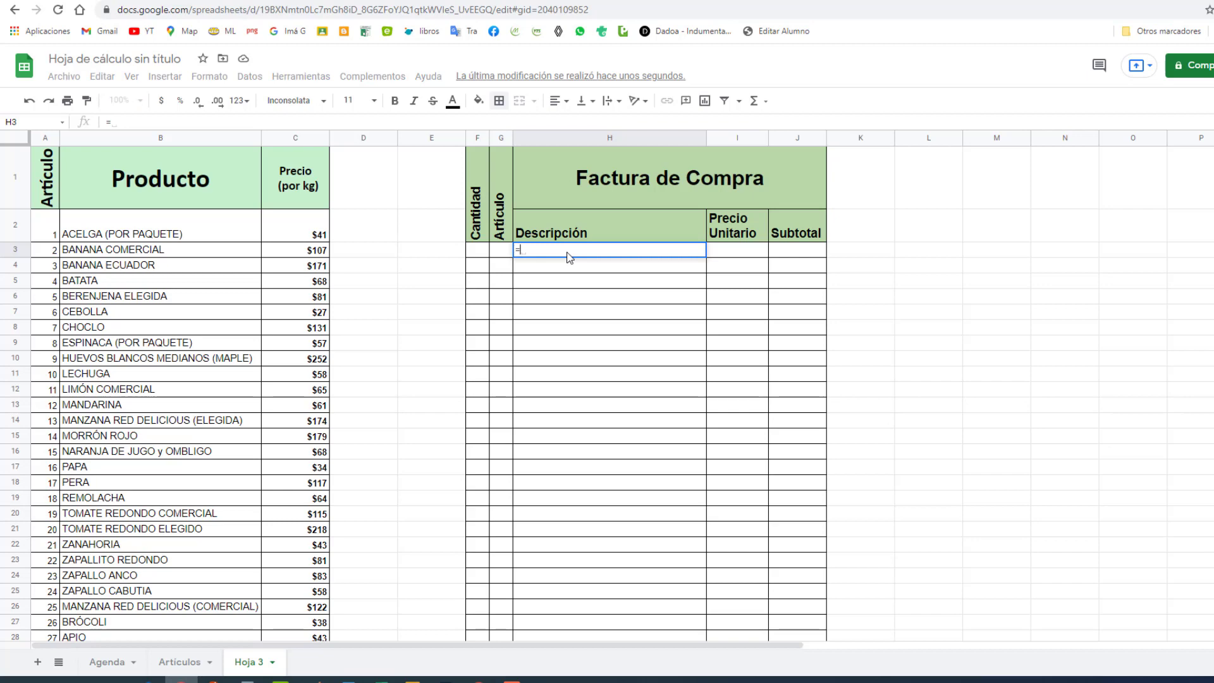
text(busc)
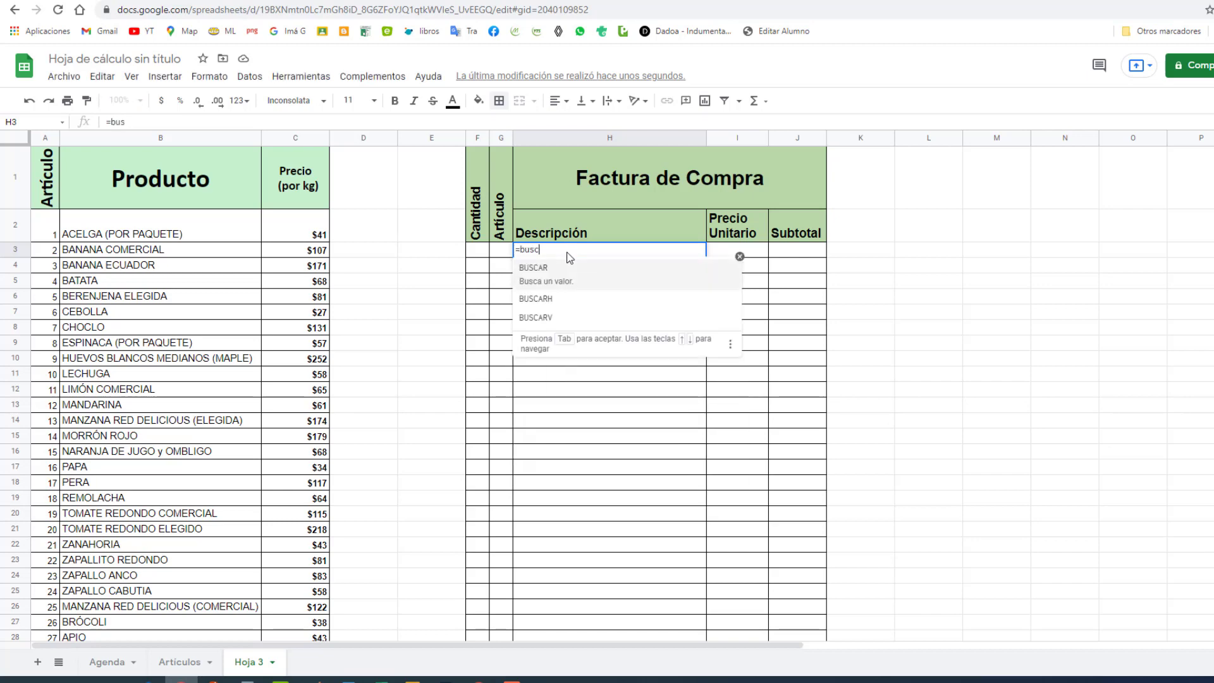
text(arv)
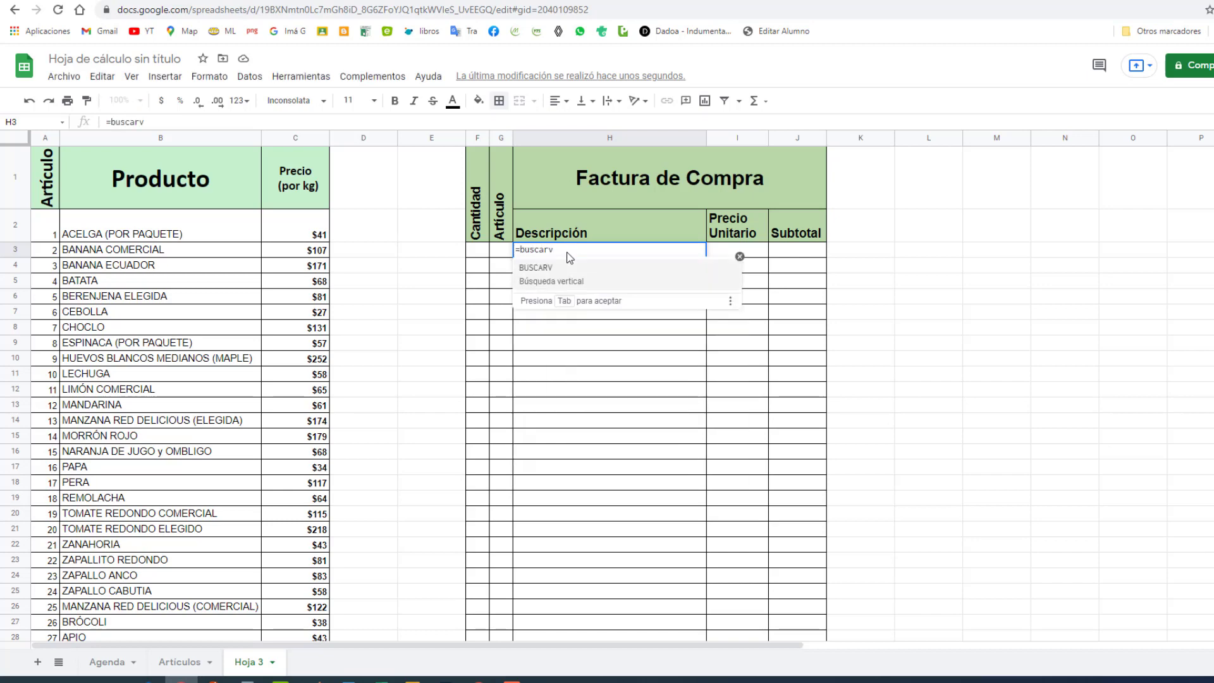
text(())
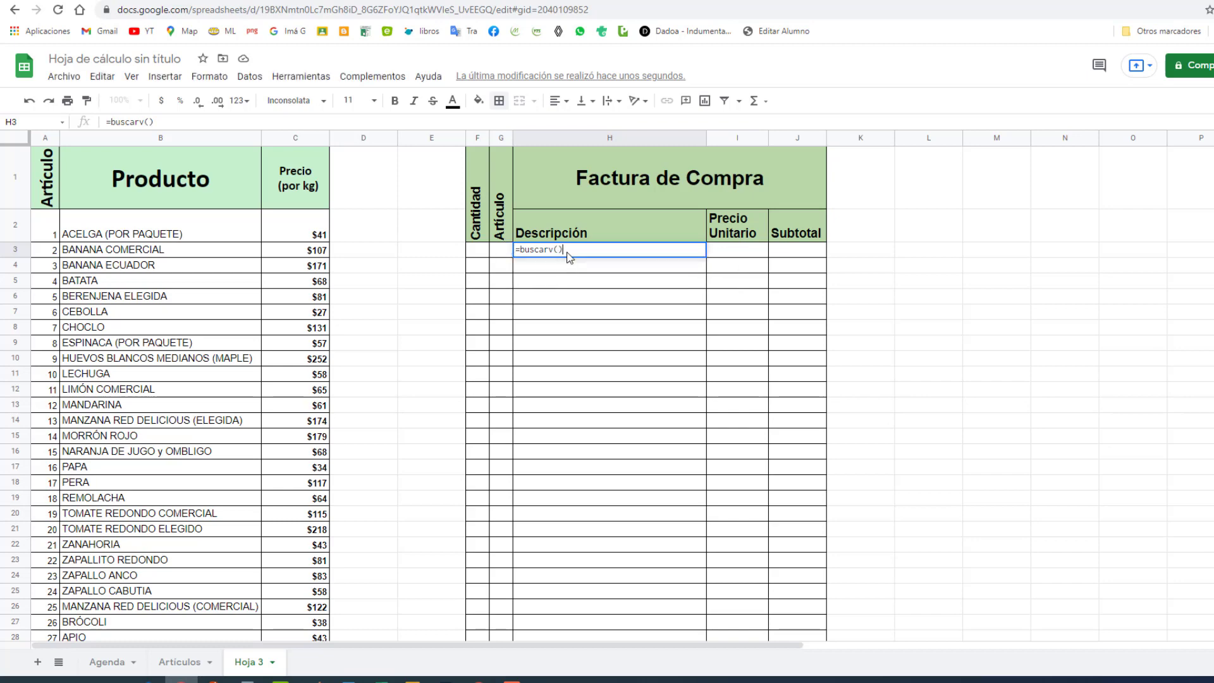
key(Left)
click(500, 255)
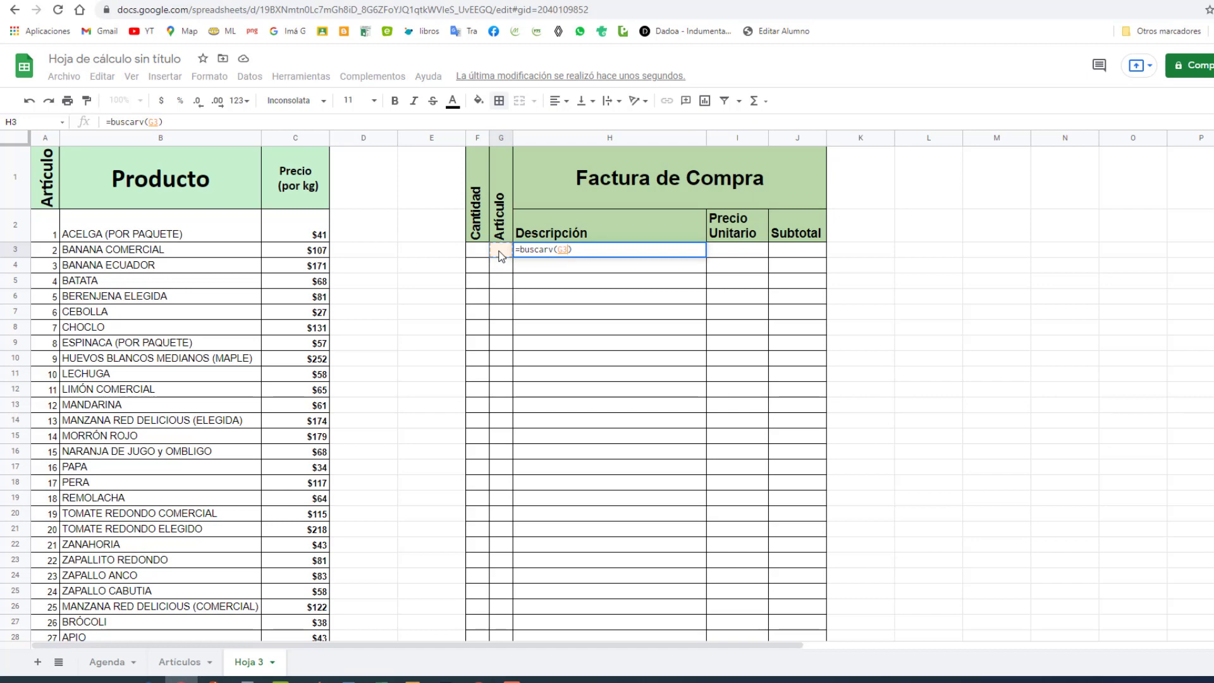
- Complete the BUSCARV formula in H3 with range A2:C28, column index 2 and falso for an exact match
text(,)
drag(45, 226, 316, 466)
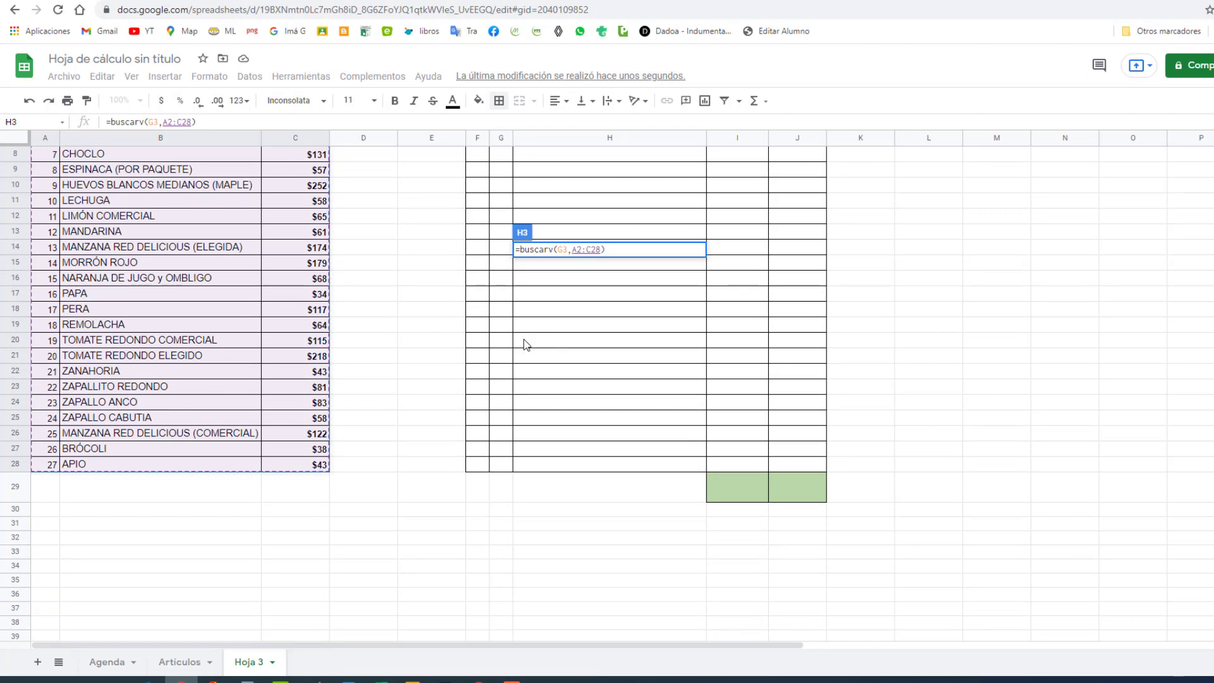
scroll(434, 328, up, 4)
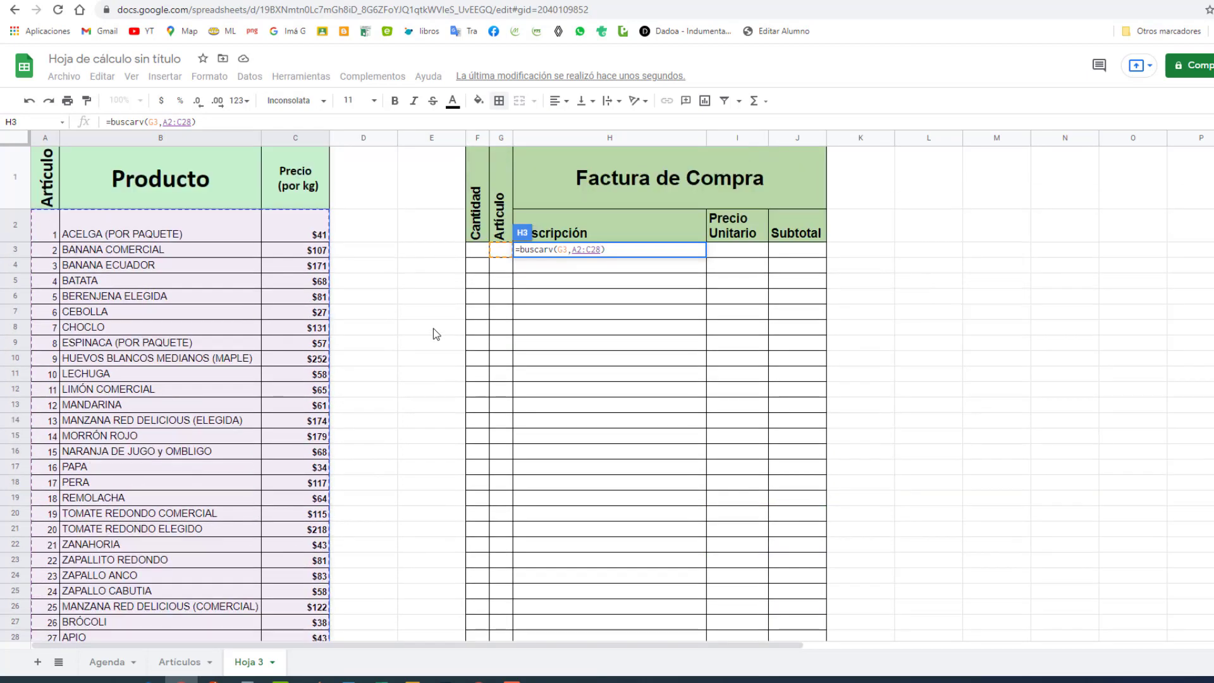
text(,)
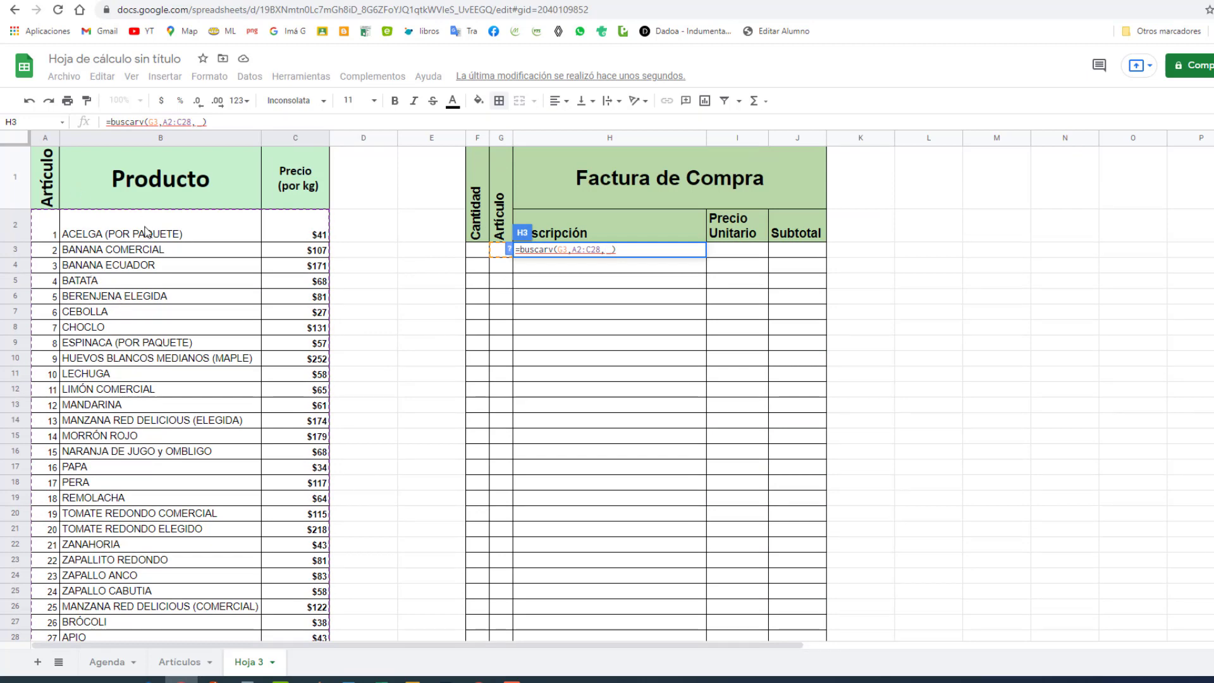
text(2)
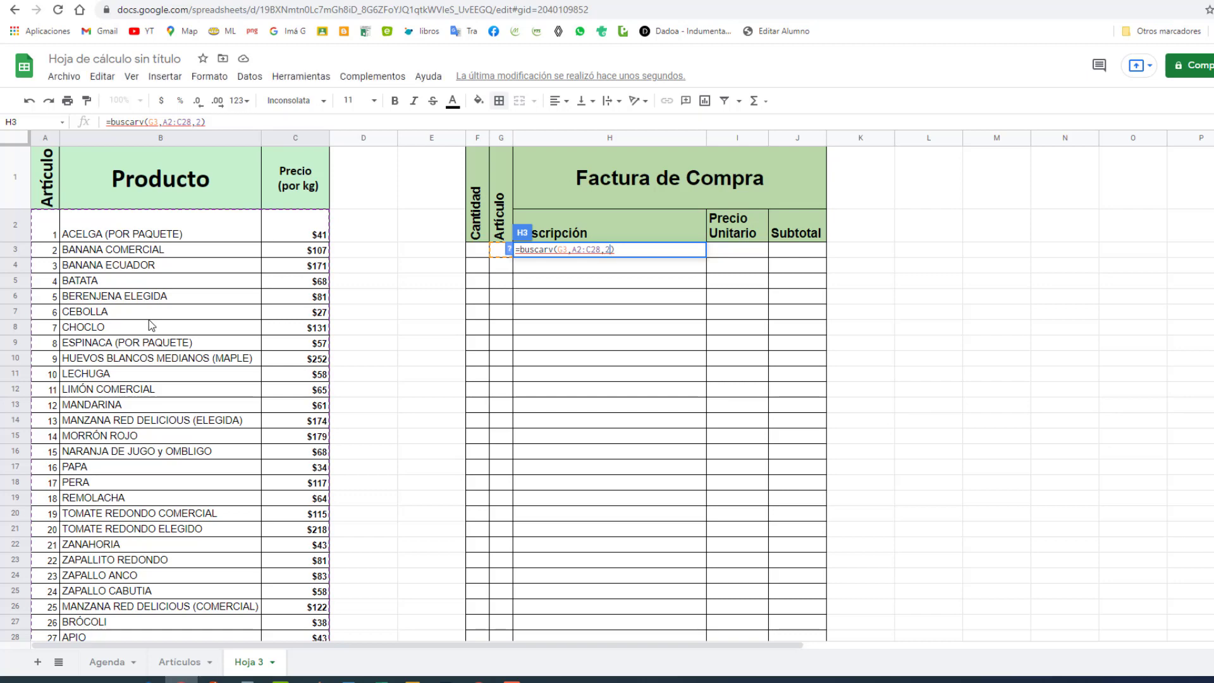
text(,)
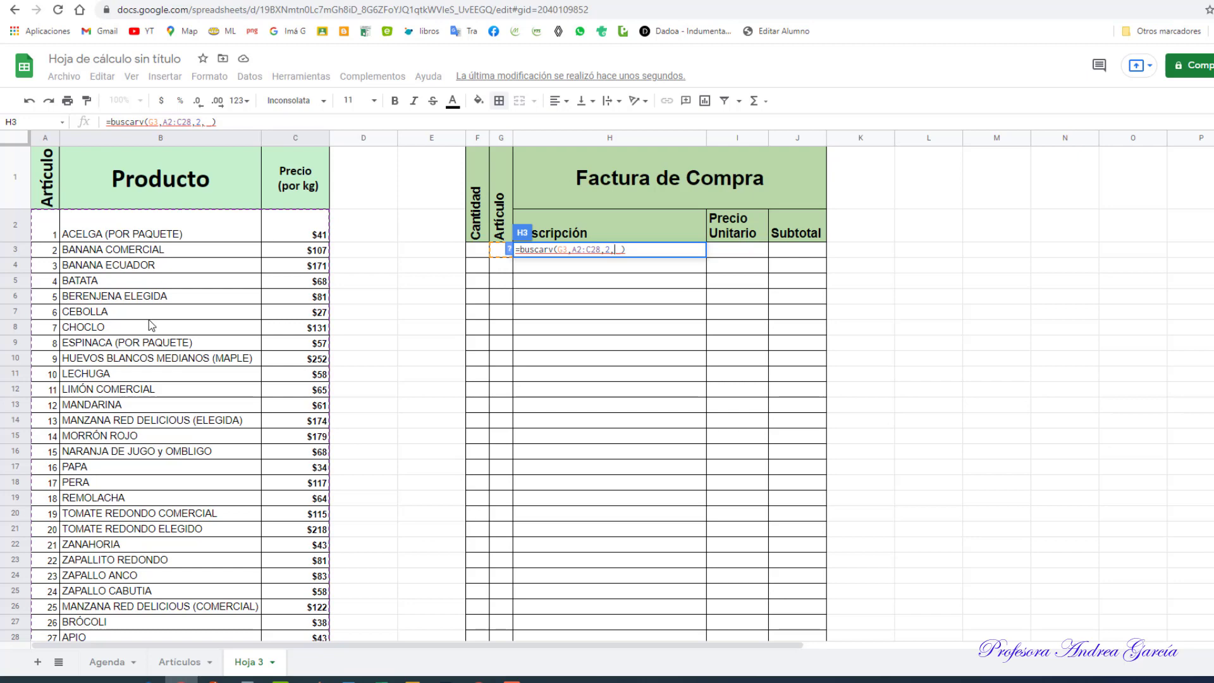
text(falso)
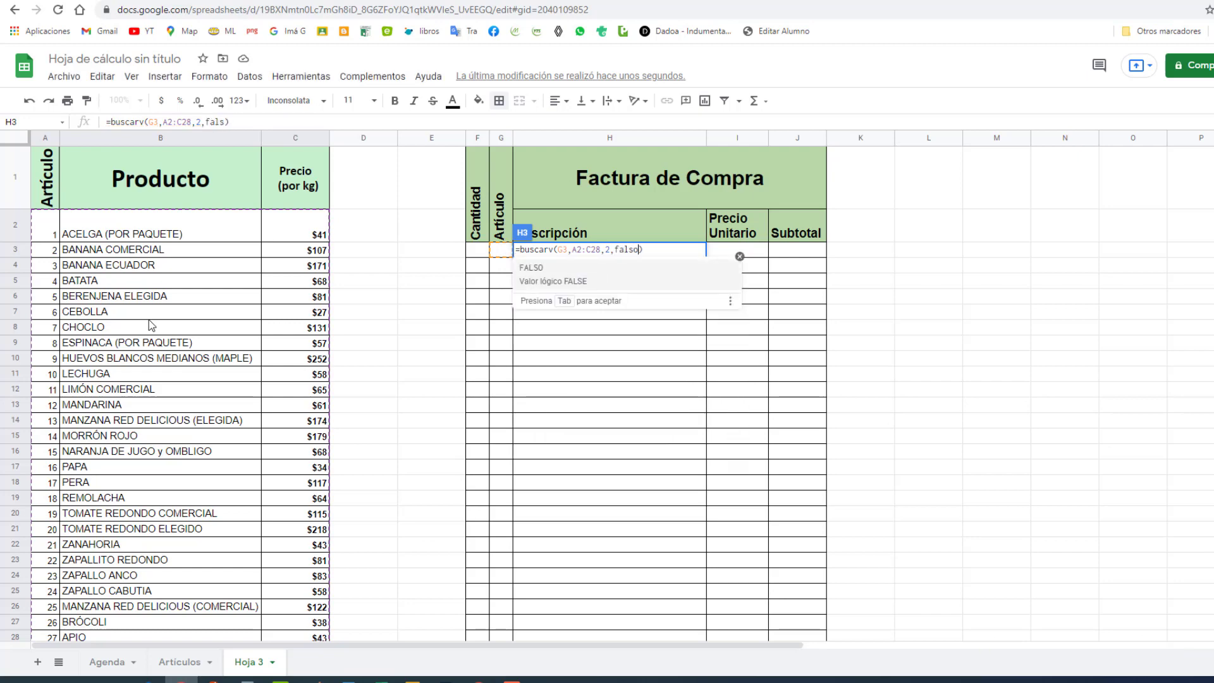
key(Right)
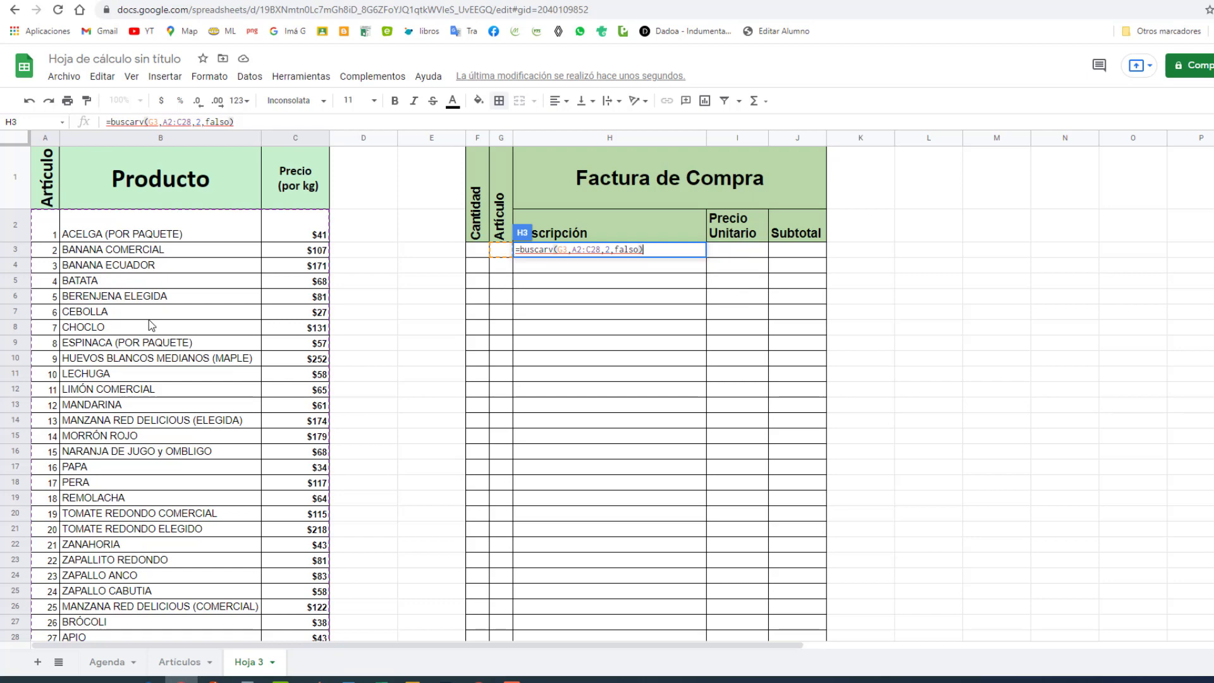
key(Return)
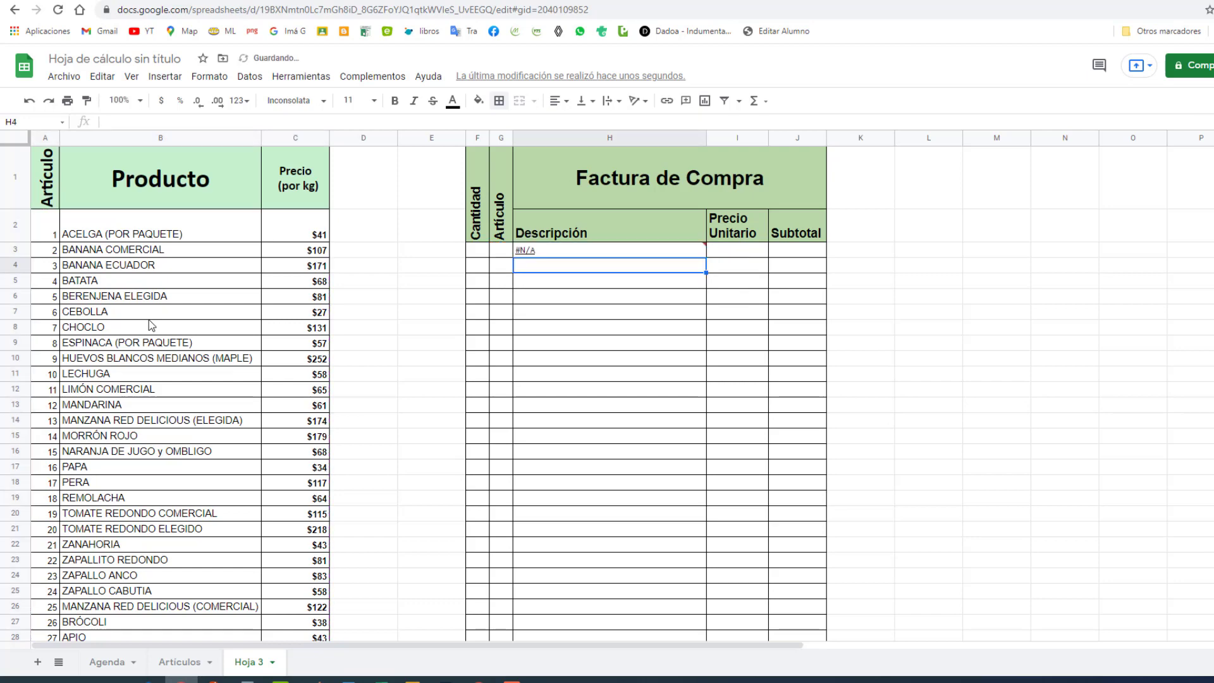
- Enter article number 1 in Artículo cell G3 to test the description lookup
click(509, 251)
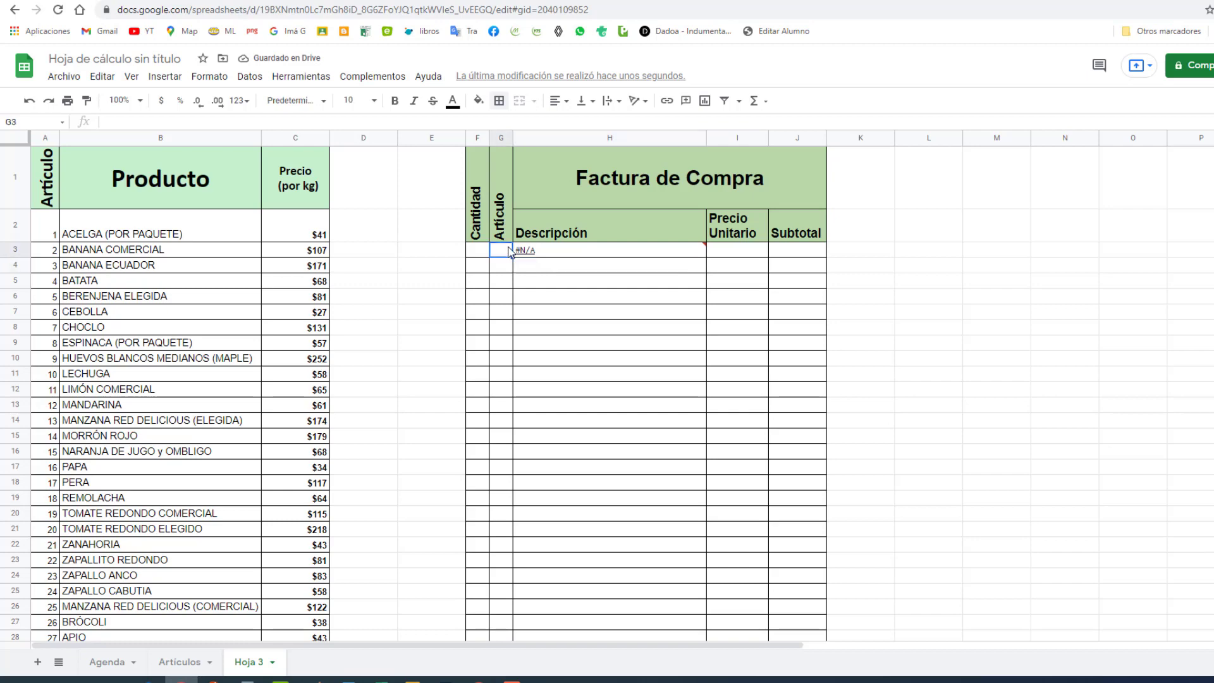
text(1)
key(Return)
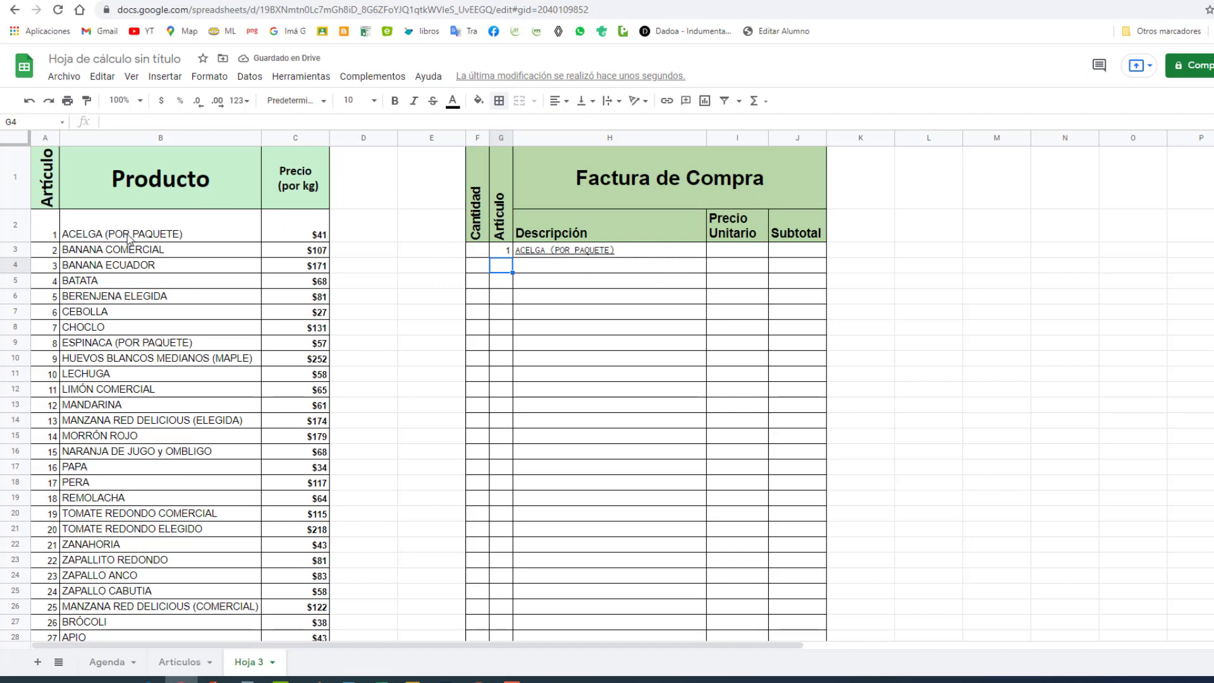
- In Precio Unitario cell I3, enter a BUSCARV formula searching G3 in A2:C28 with column index 3 and falso
click(725, 256)
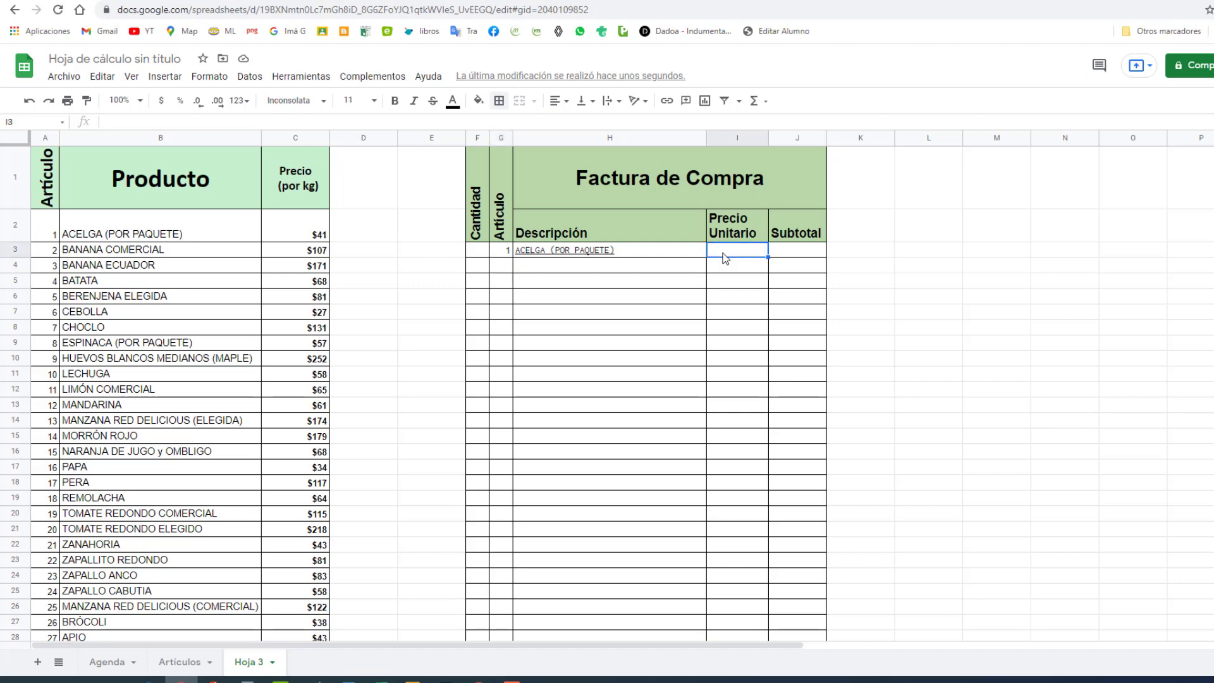
text(=)
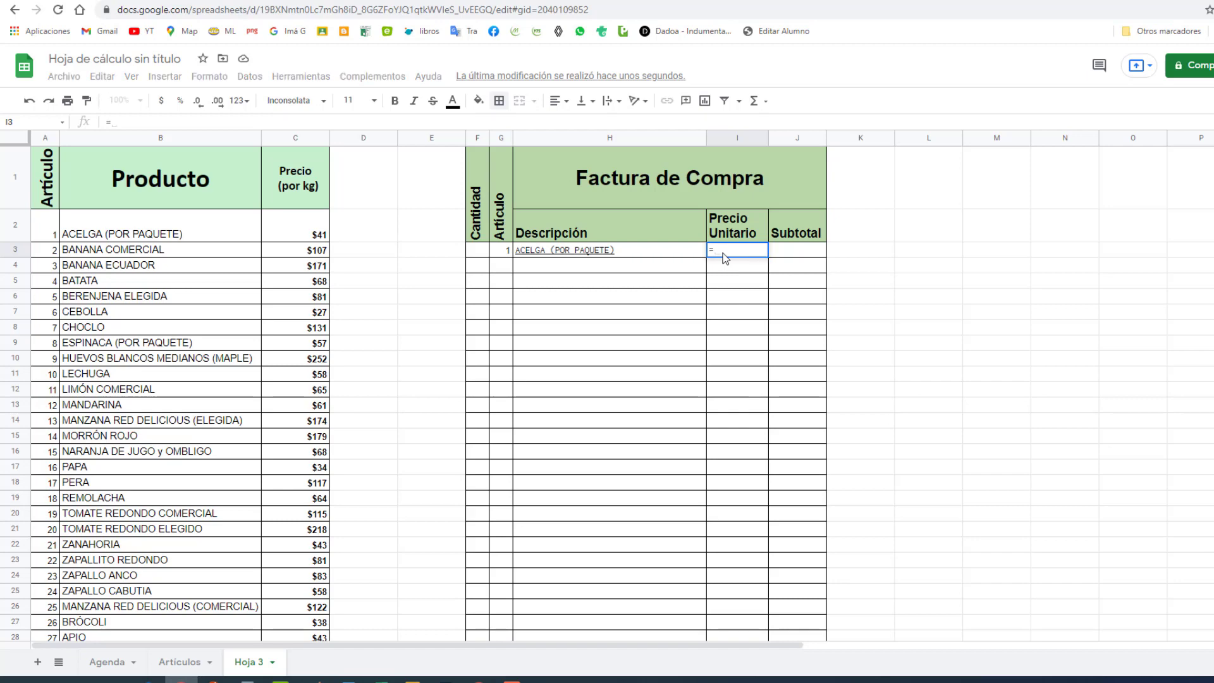
text(buscar)
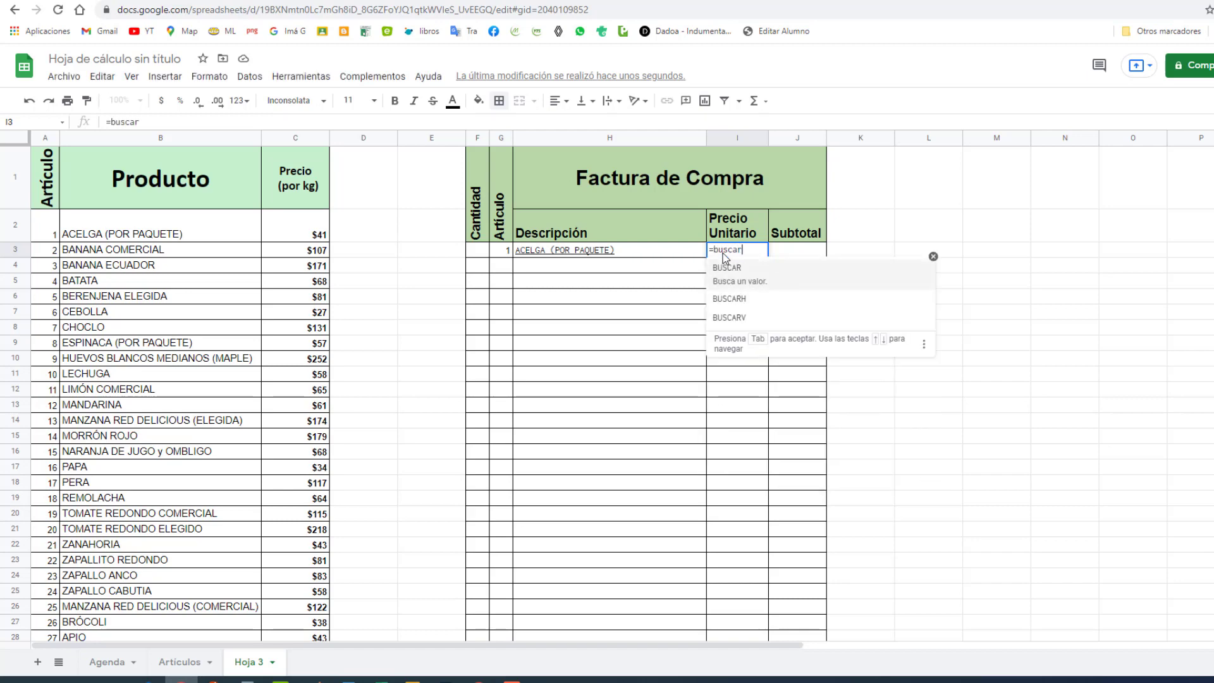
text(v()
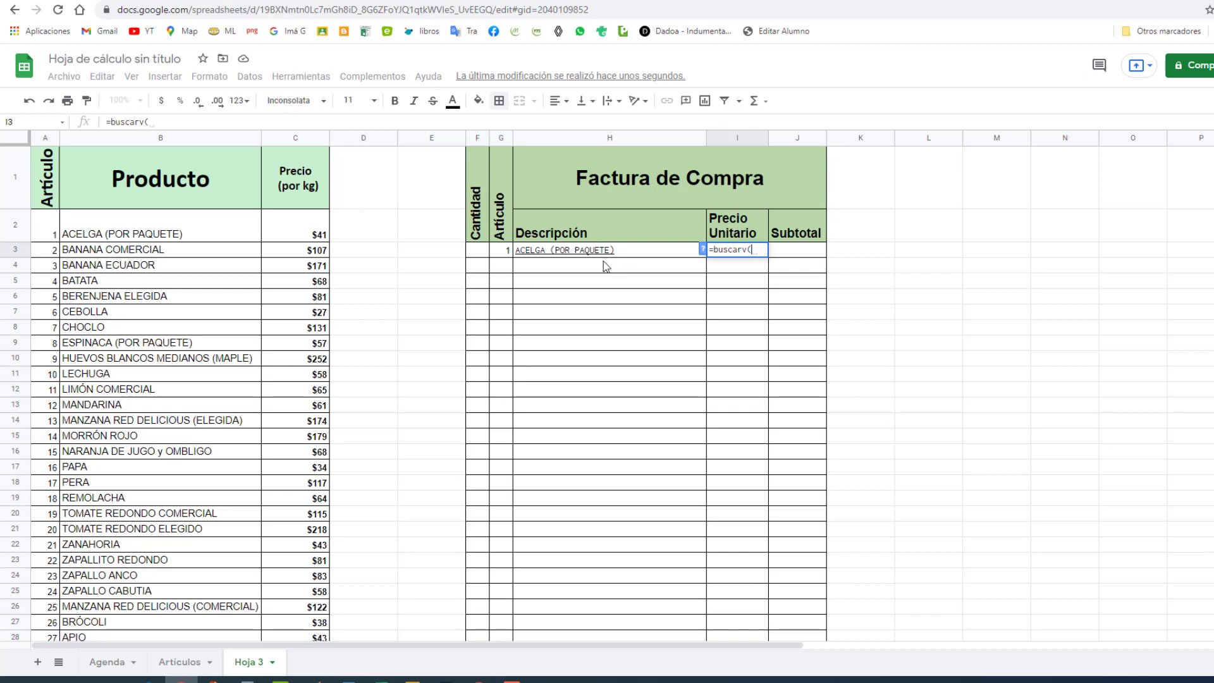
click(506, 252)
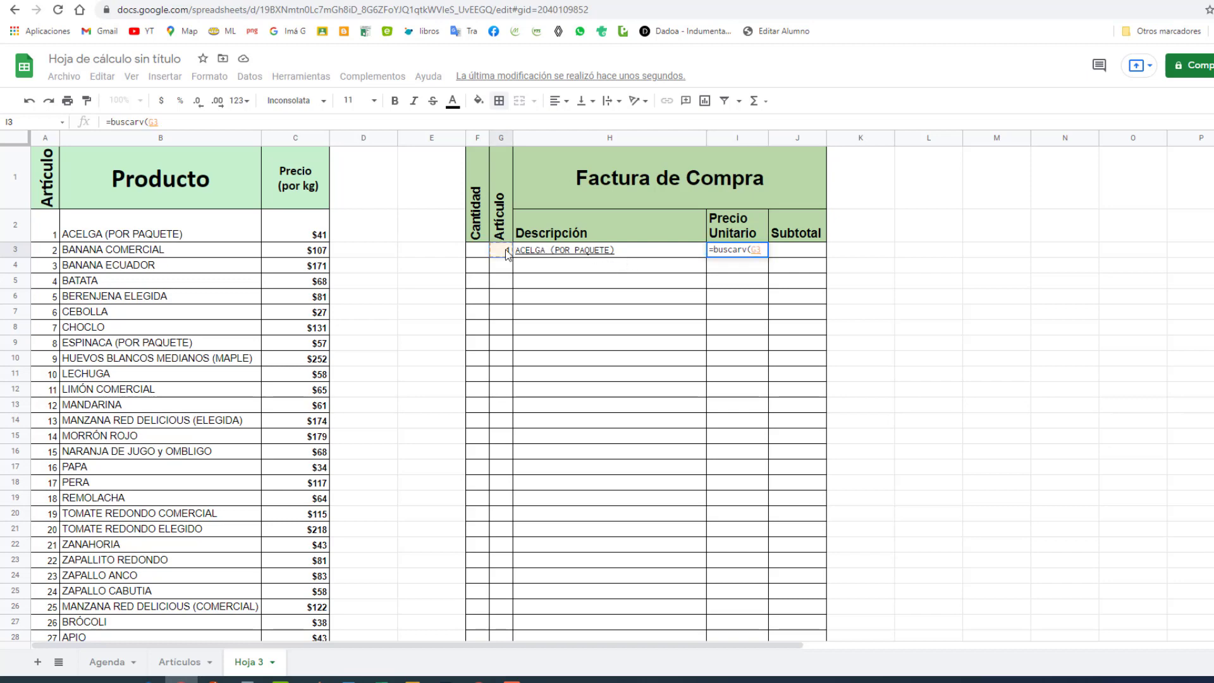
text(,)
drag(54, 231, 324, 457)
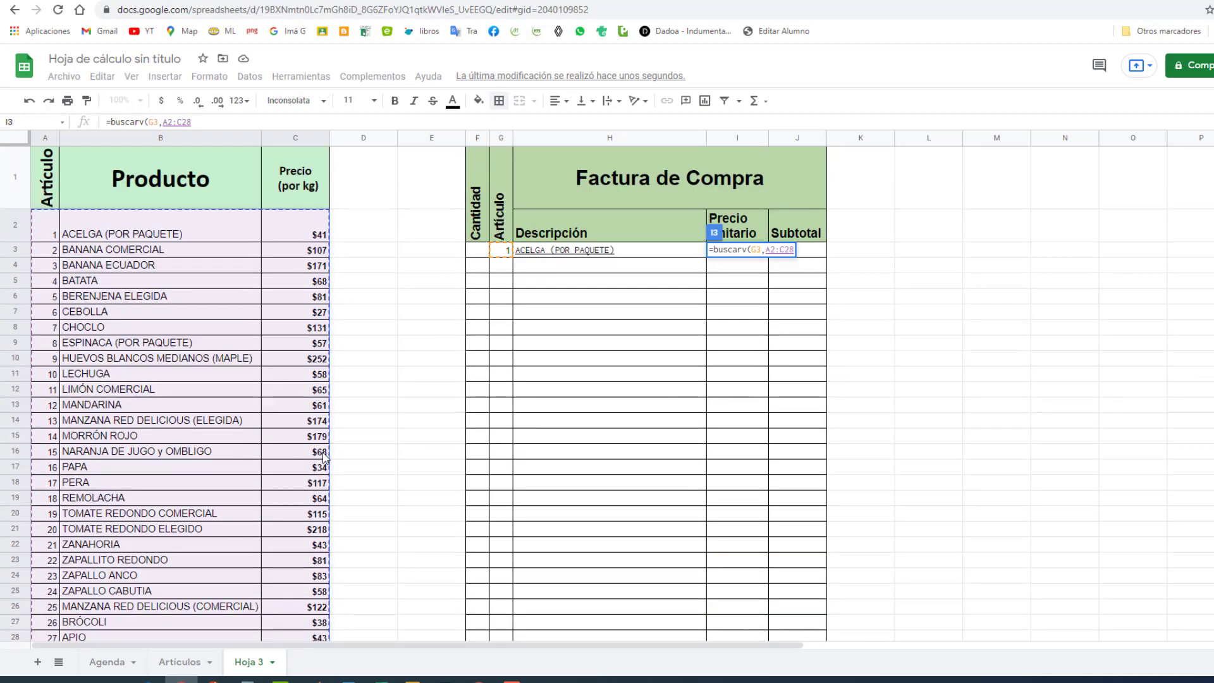
text(,)
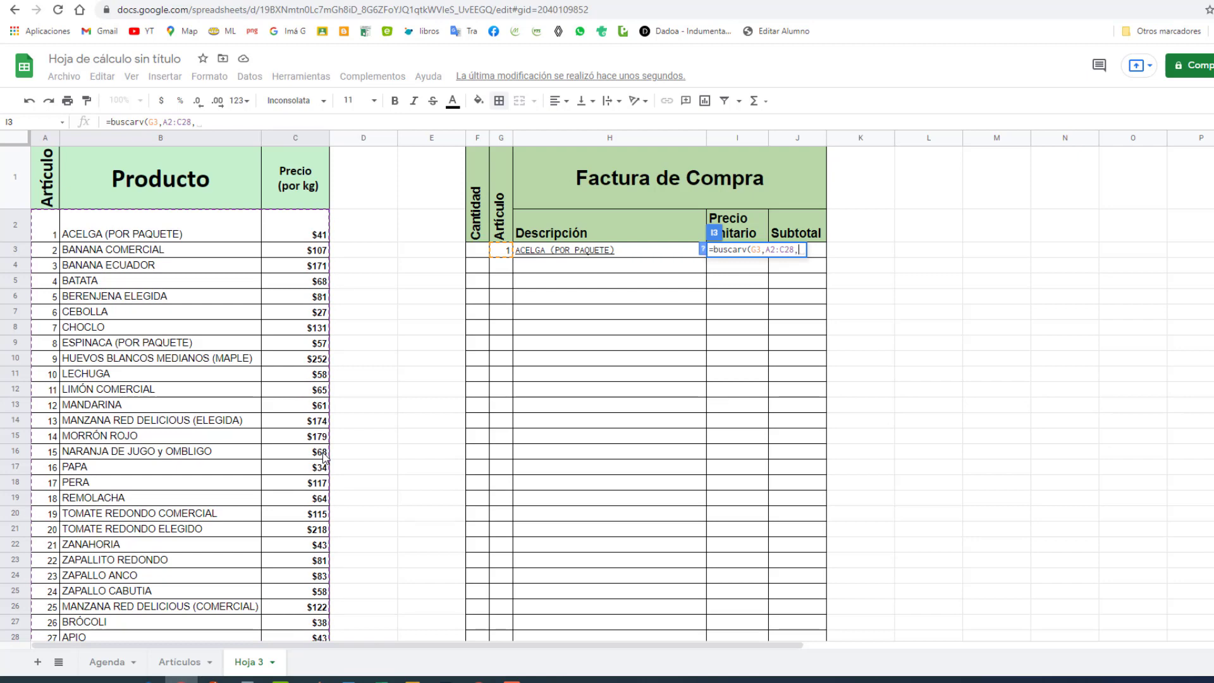
text(3)
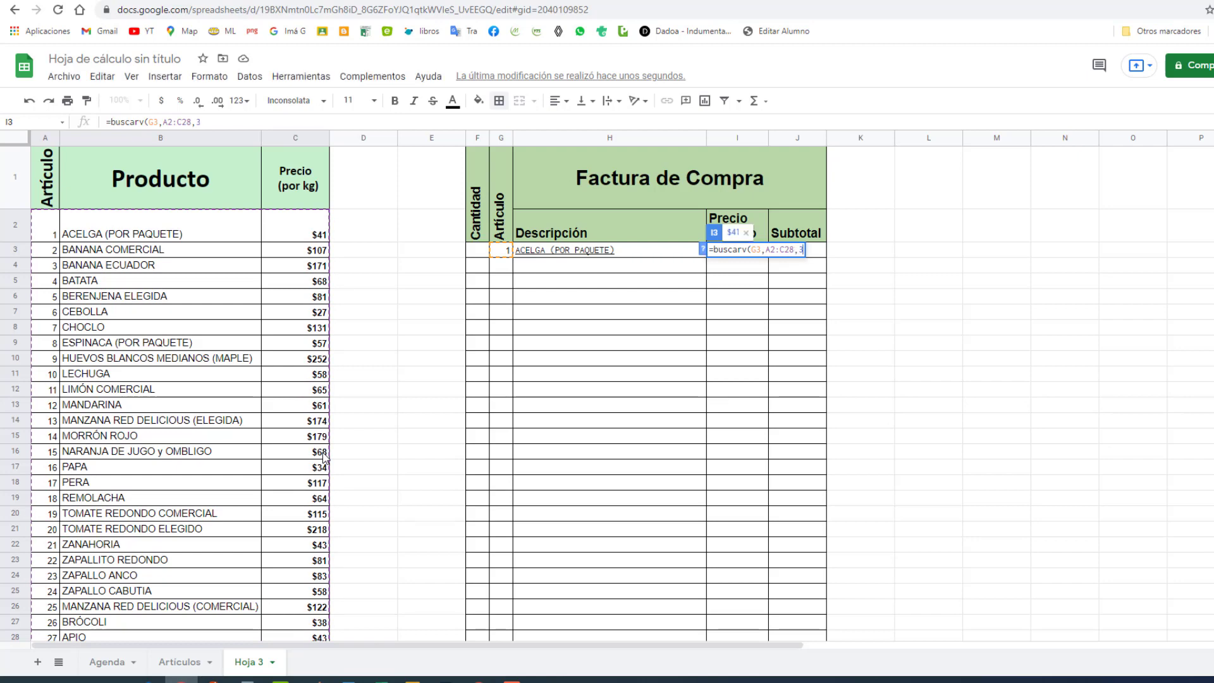
text(,)
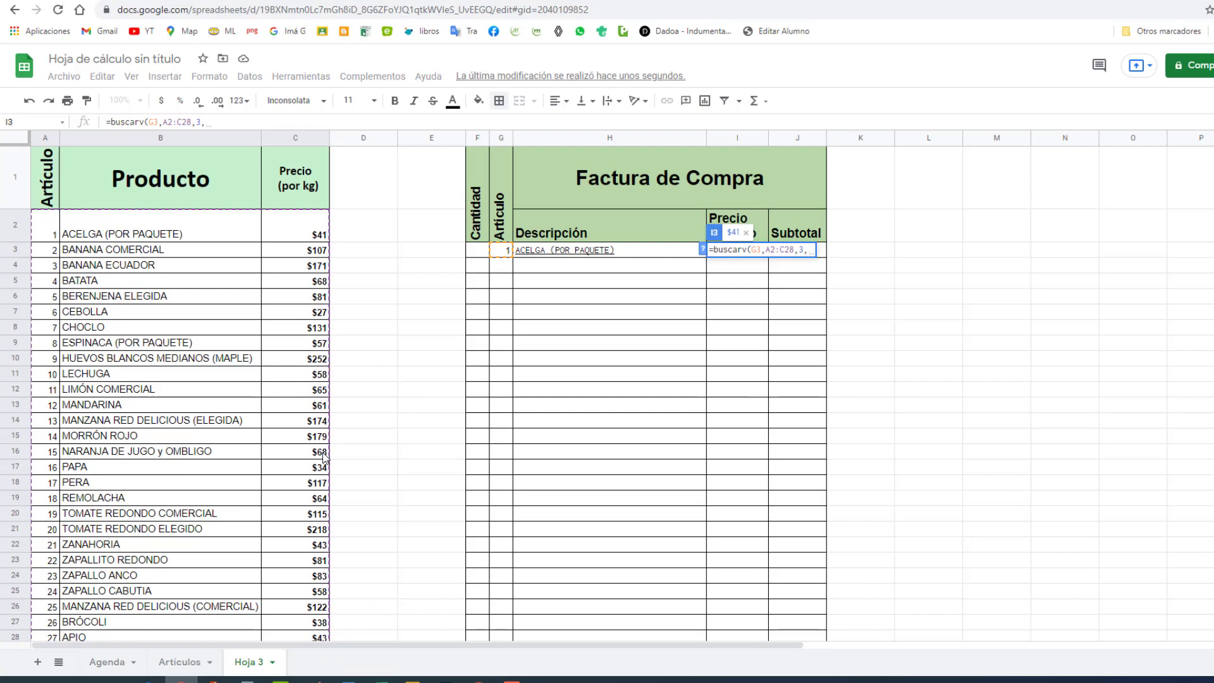
text(falso)
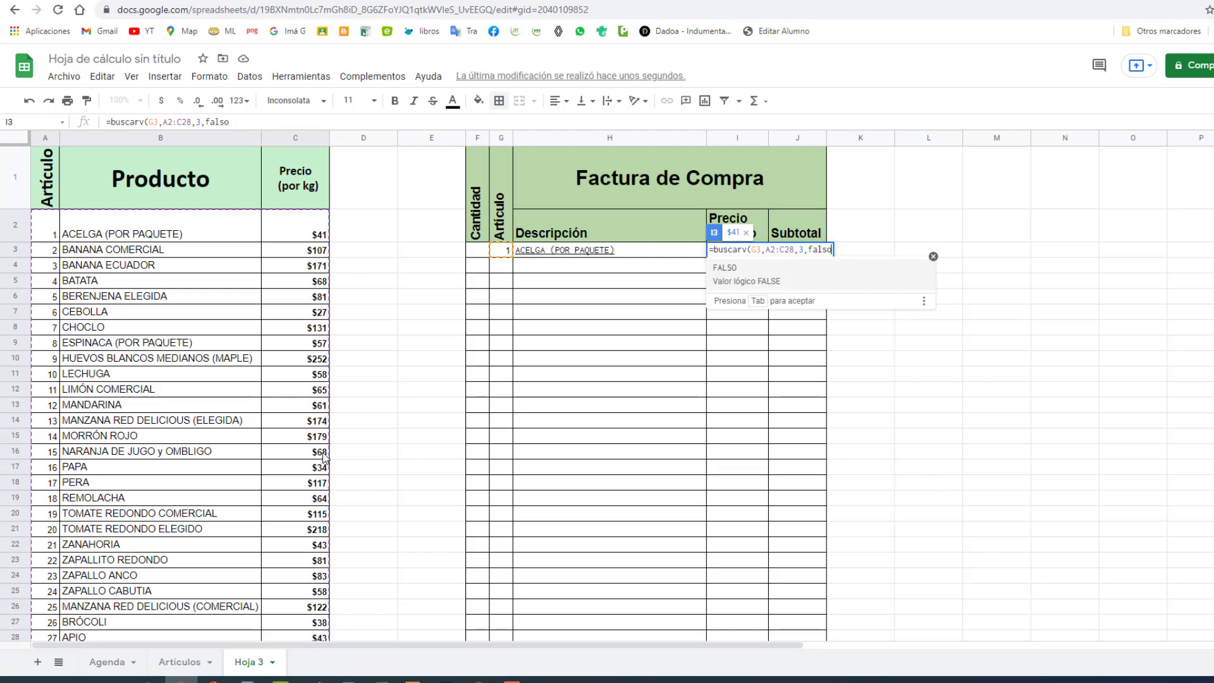
text())
key(Return)
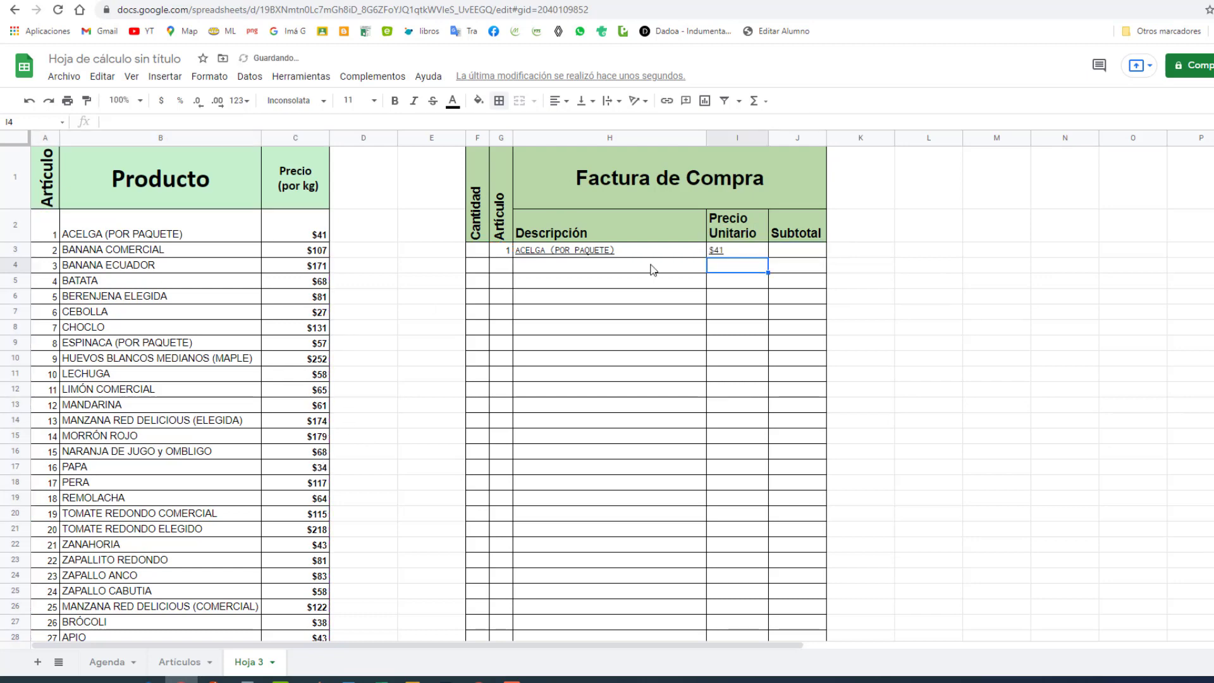
- Set the article number in G3 to 6 and the Cantidad in F3 to 2
click(502, 254)
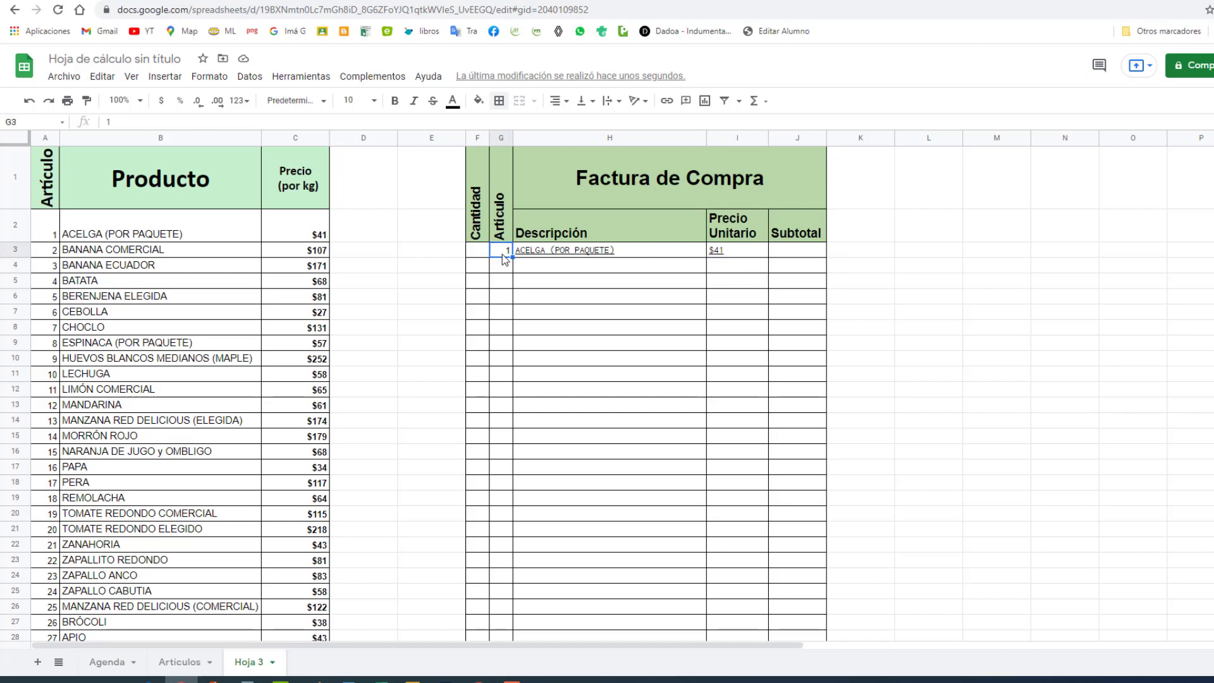
text(6)
key(Return)
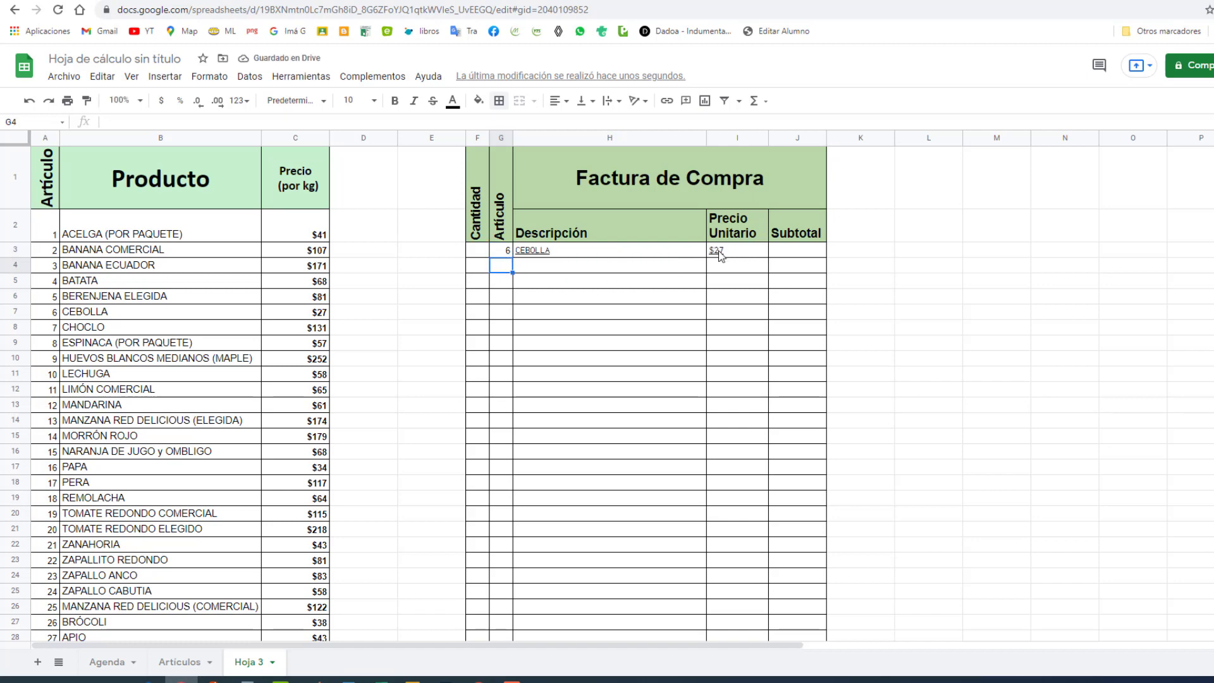
click(817, 250)
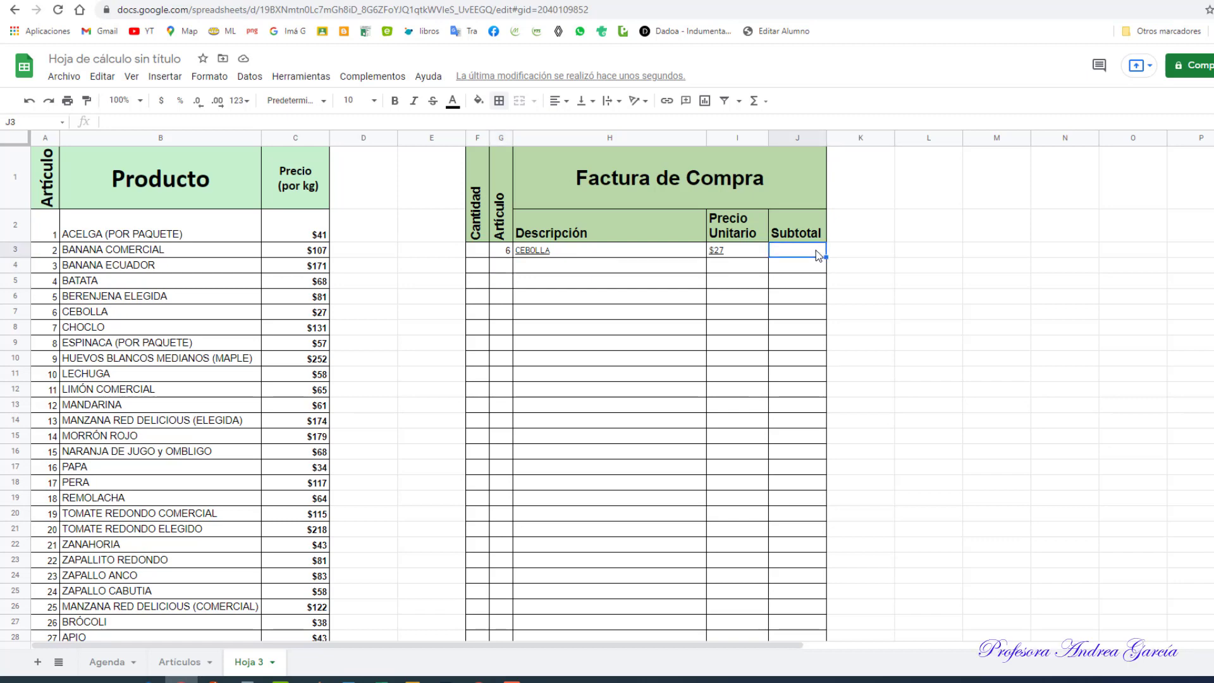
click(480, 254)
text(2)
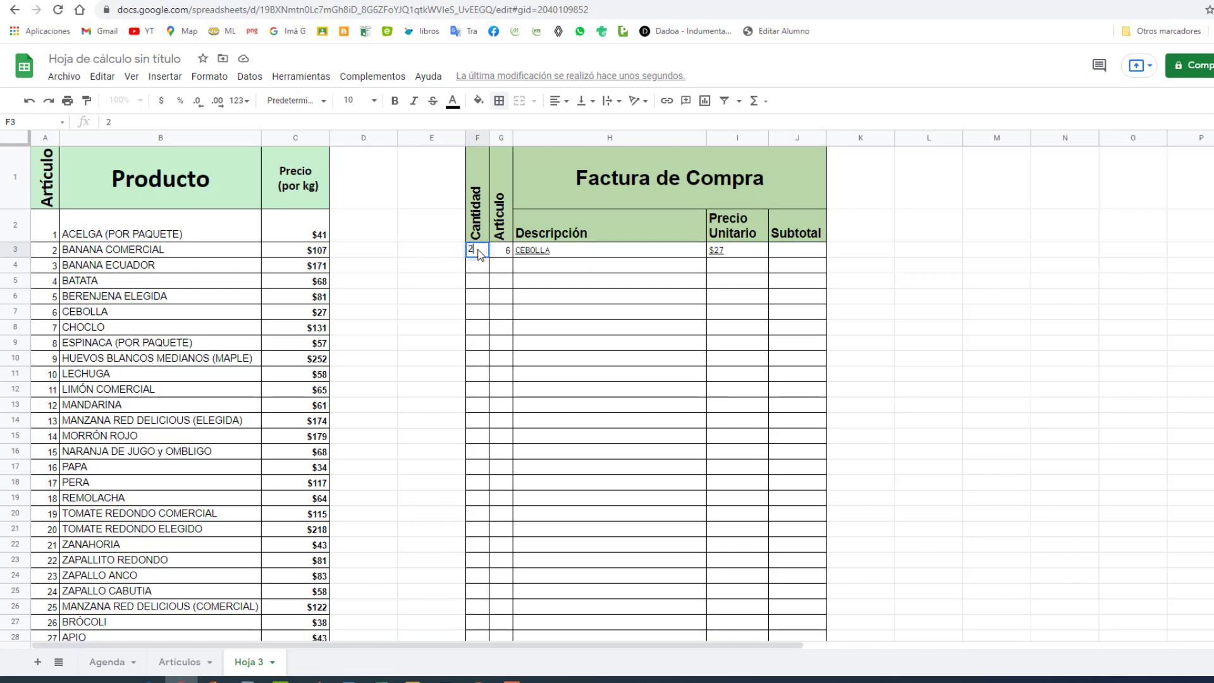
key(Return)
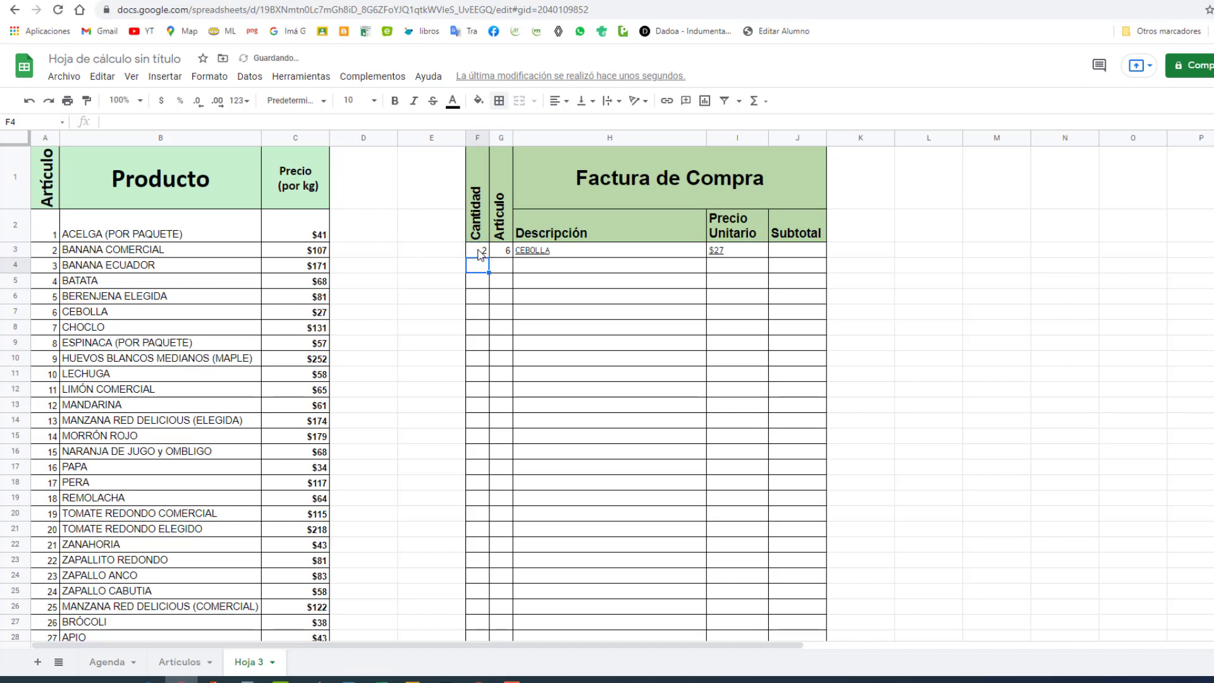
- In Subtotal cell J3, multiply quantity by unit price with the formula =F3*I3
click(794, 255)
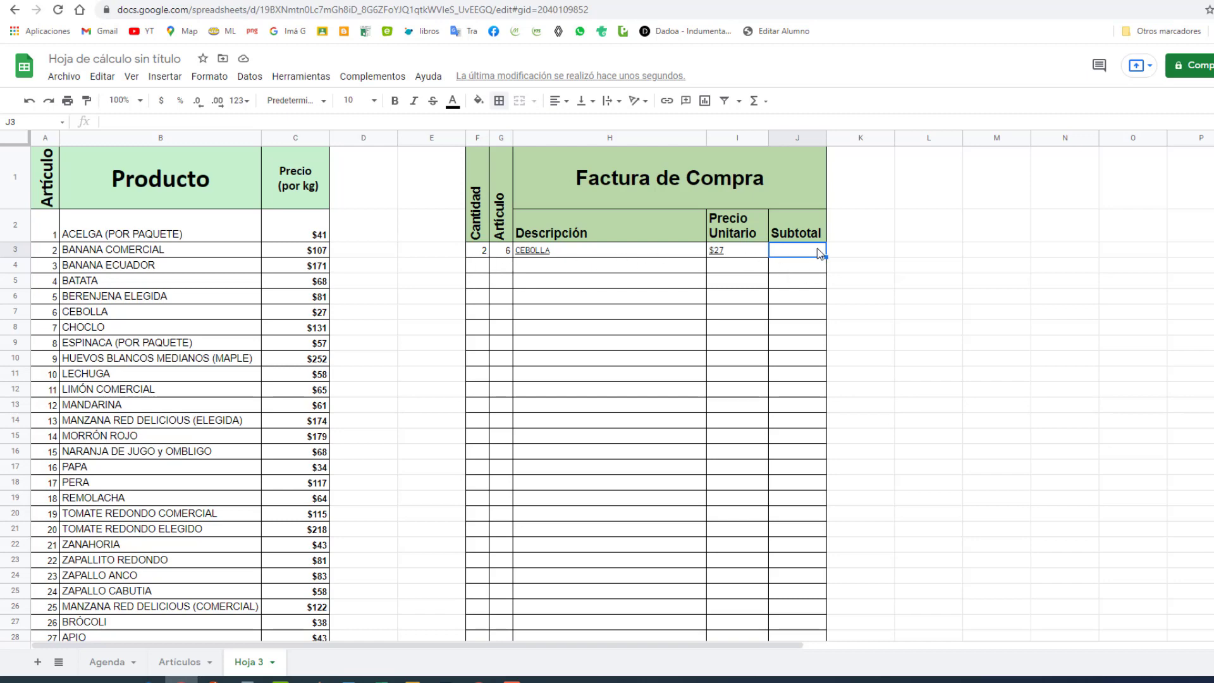
text(=)
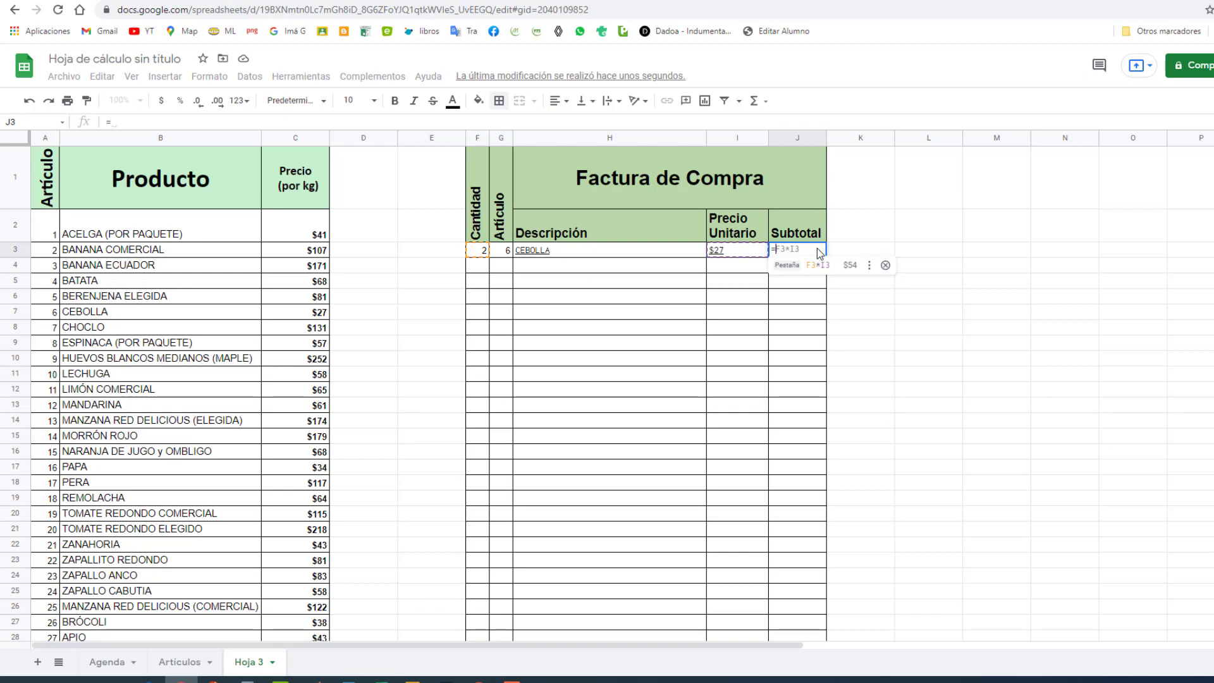
click(473, 253)
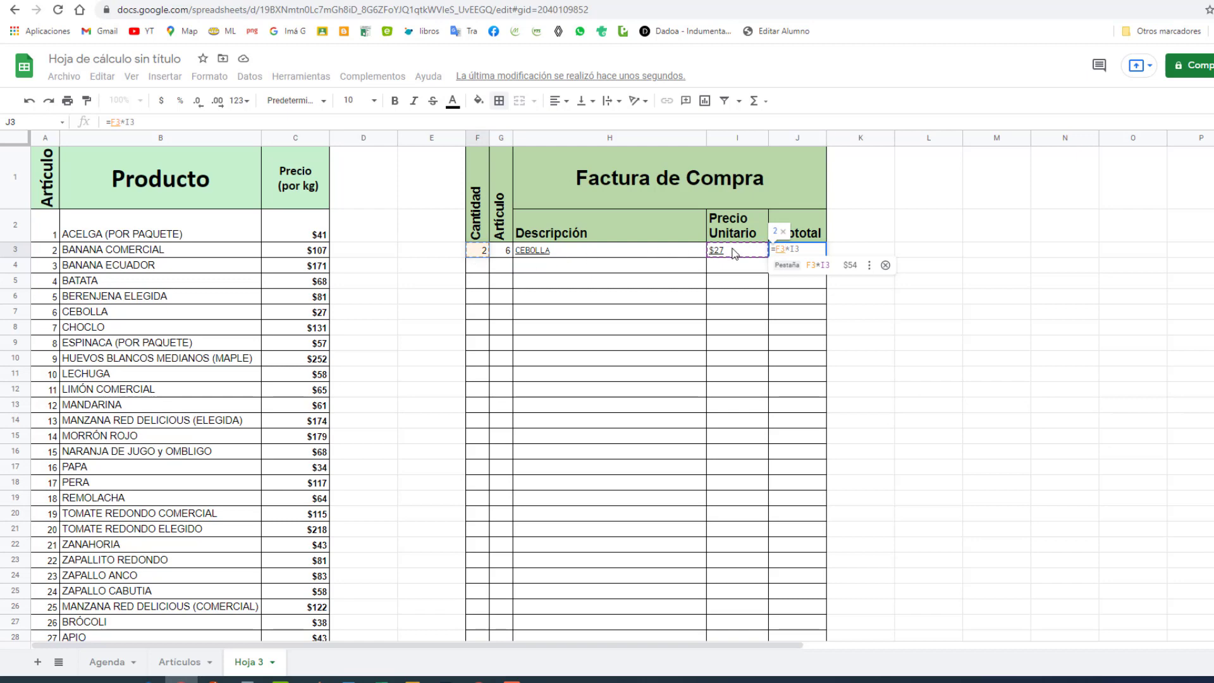
text(*)
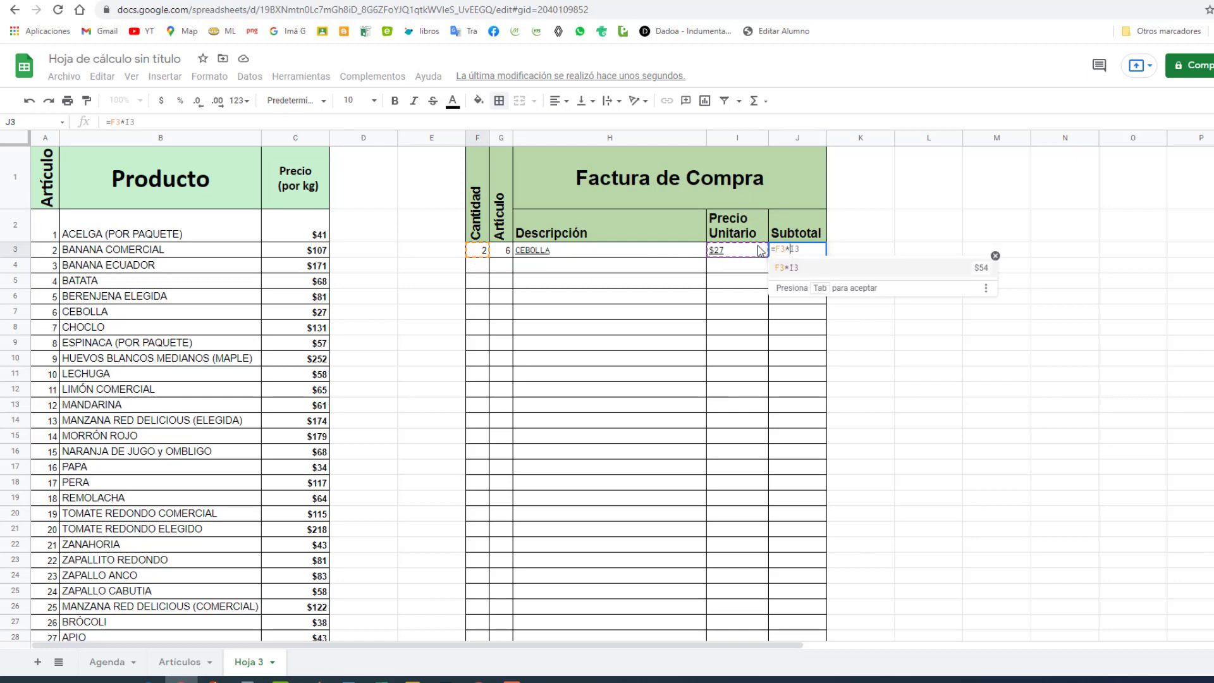
click(737, 250)
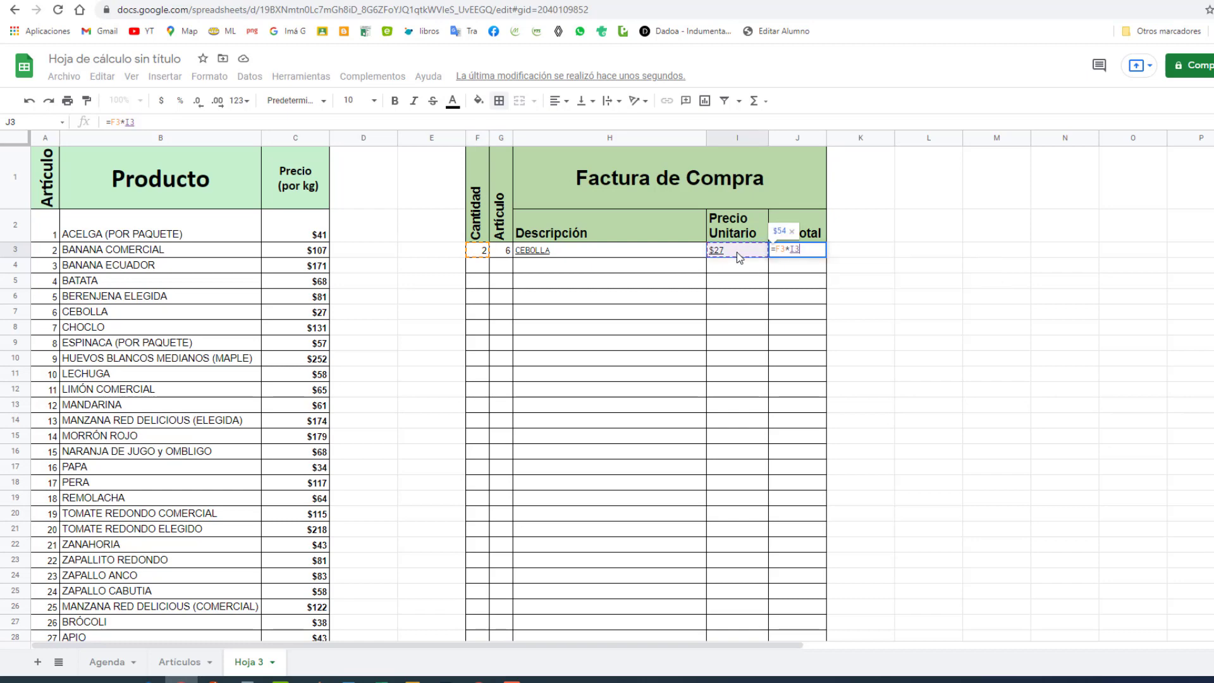
key(Return)
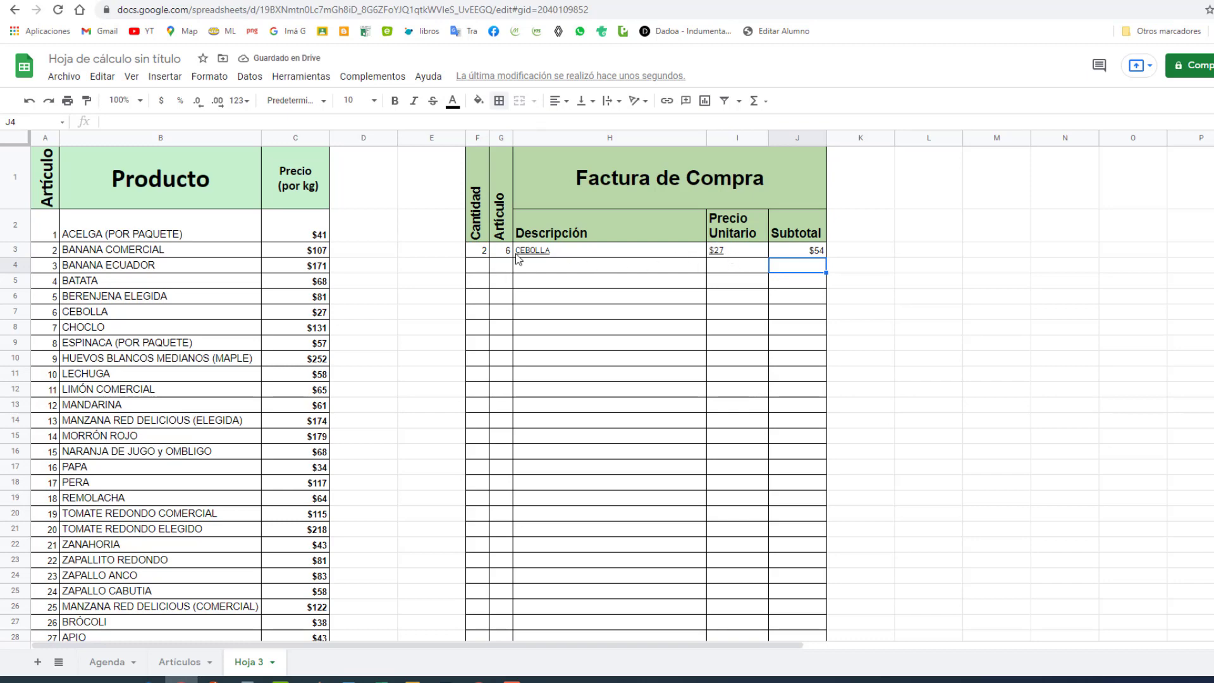
- Copy the BUSCARV formula in Descripción cell H3 down through H28
click(745, 248)
key(Left)
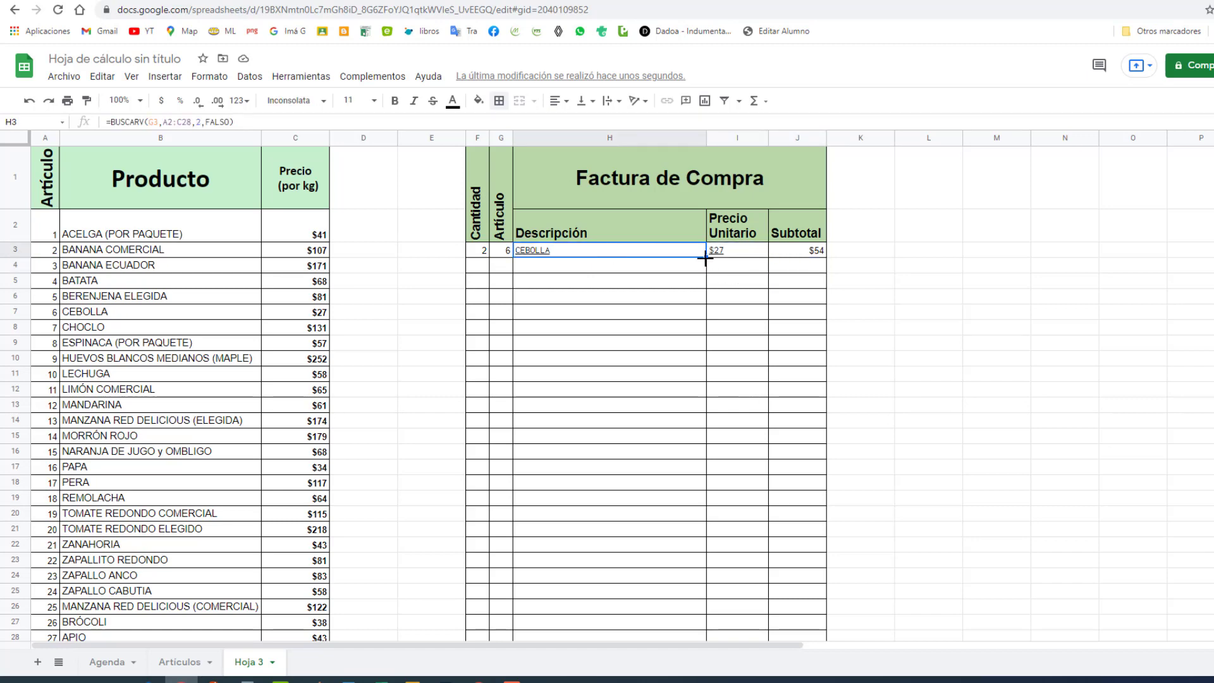
drag(708, 256, 707, 479)
scroll(706, 477, up, 5)
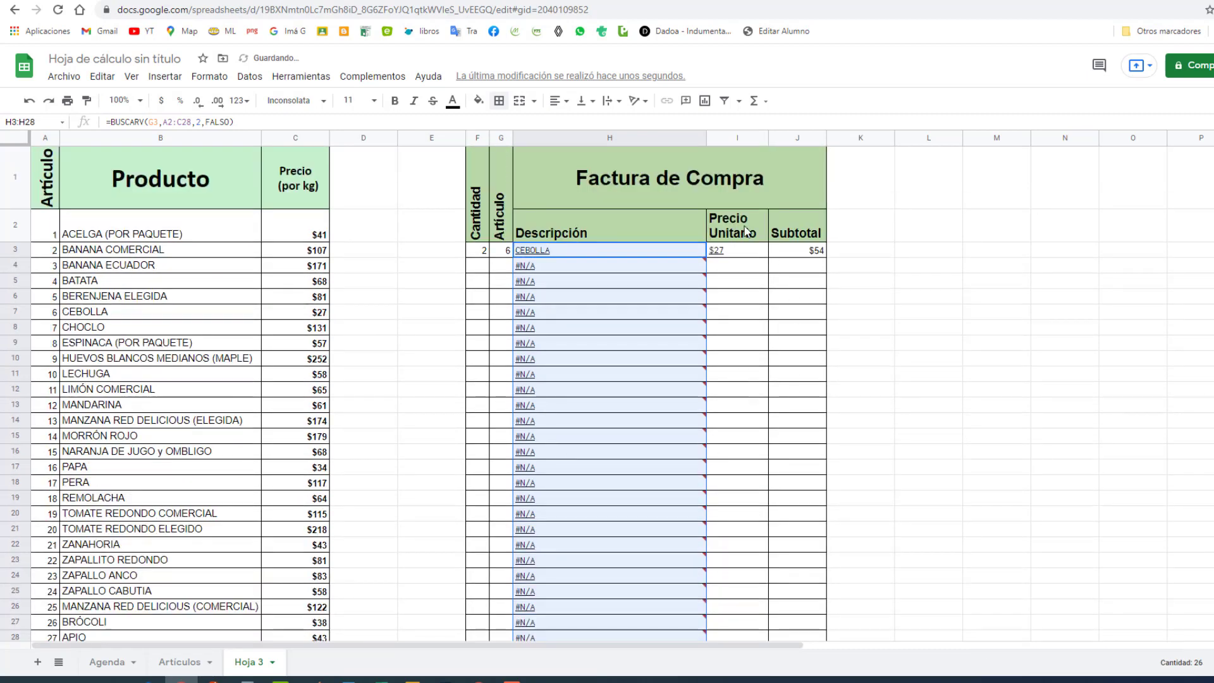
- Copy the BUSCARV formula in Precio Unitario cell I3 down through I28
click(746, 255)
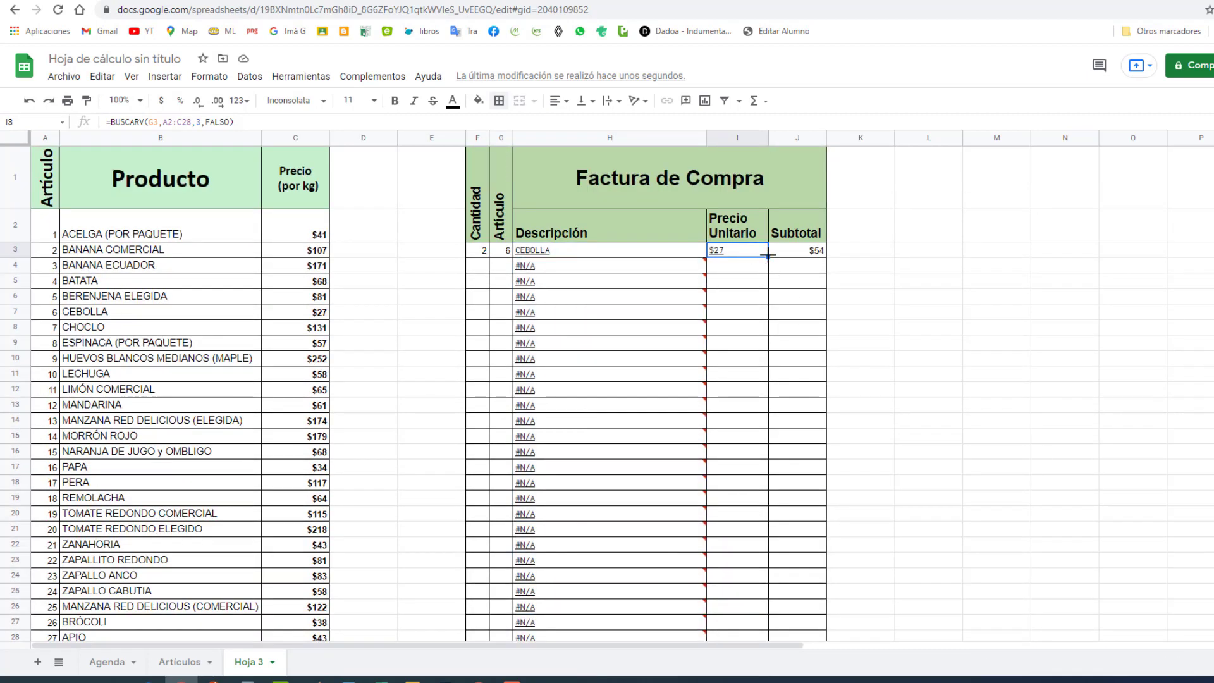
drag(768, 256, 776, 487)
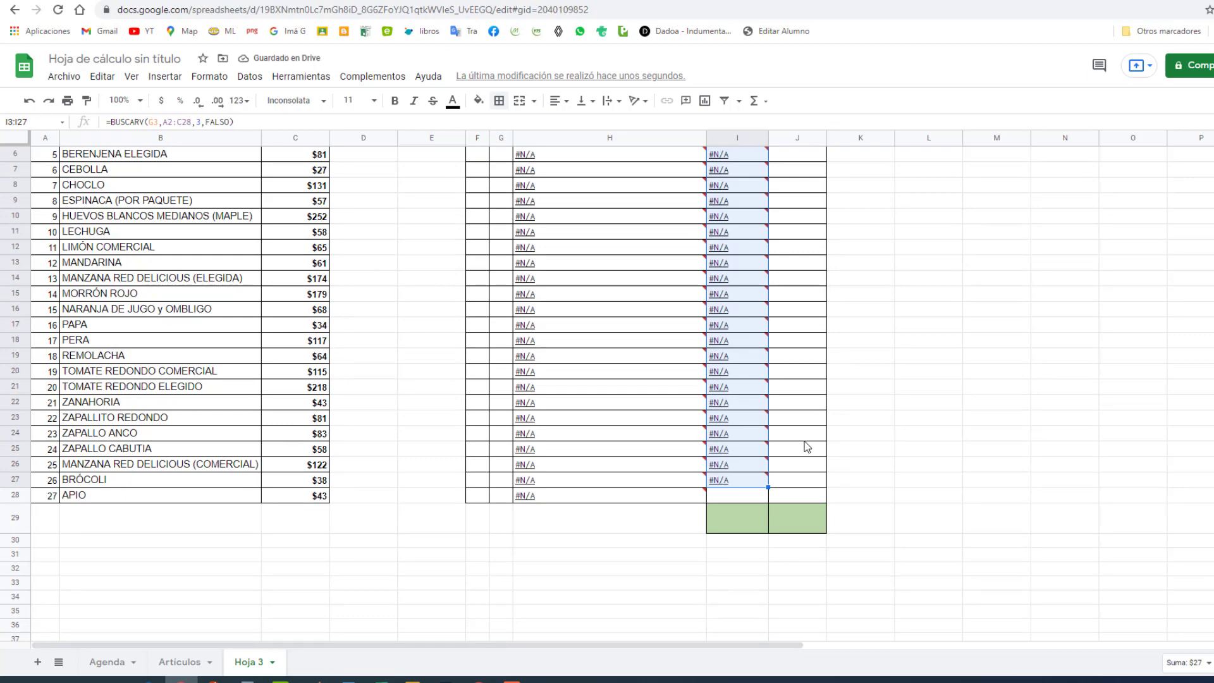
mouse_move(767, 483)
drag(767, 486, 766, 500)
scroll(822, 392, up, 3)
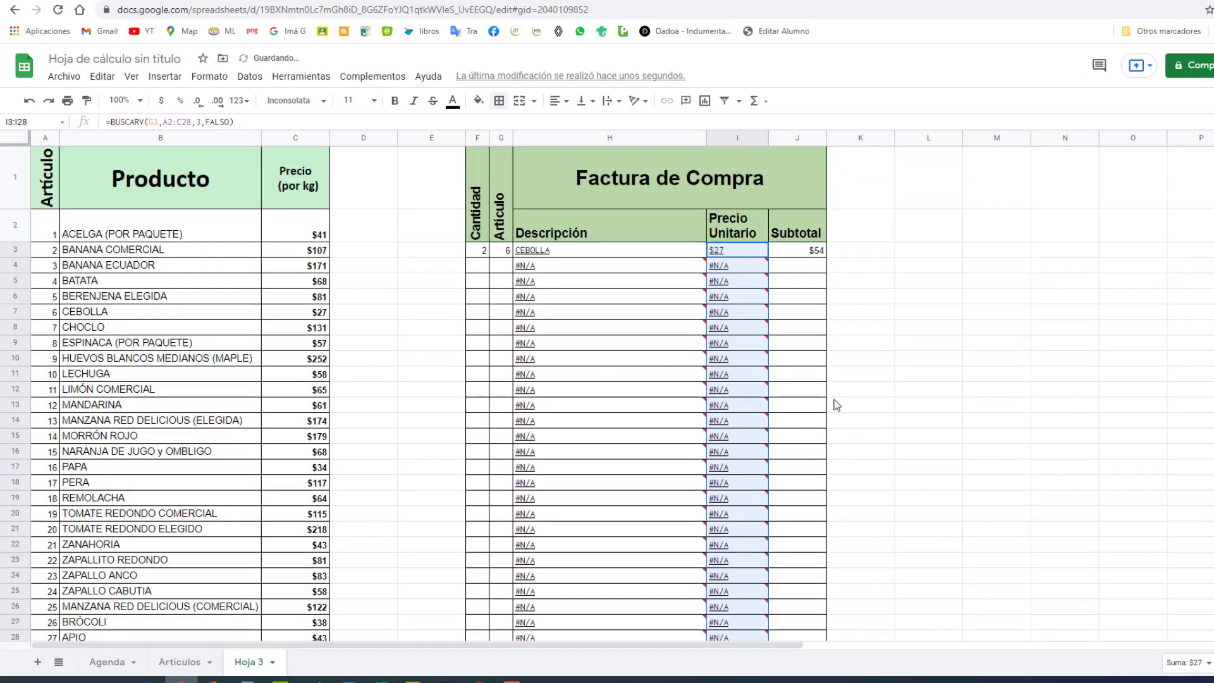
- Copy the multiplication formula in Subtotal cell J3 down through J28
click(811, 253)
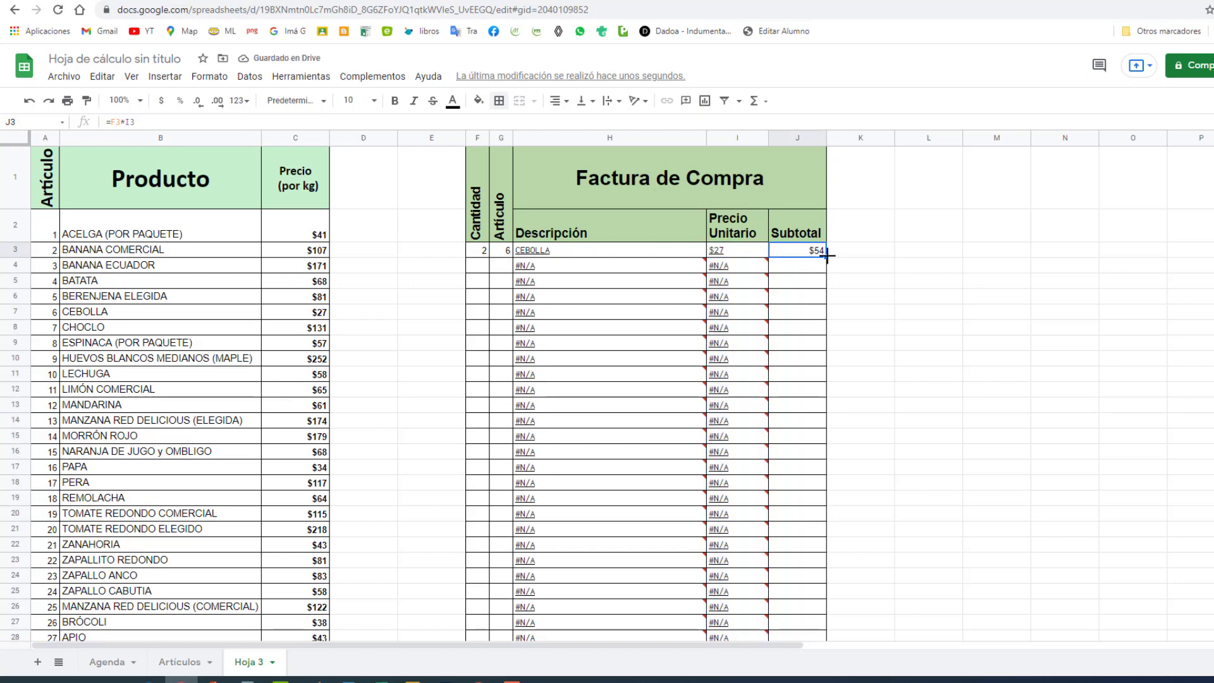
drag(826, 256, 816, 479)
scroll(798, 395, up, 3)
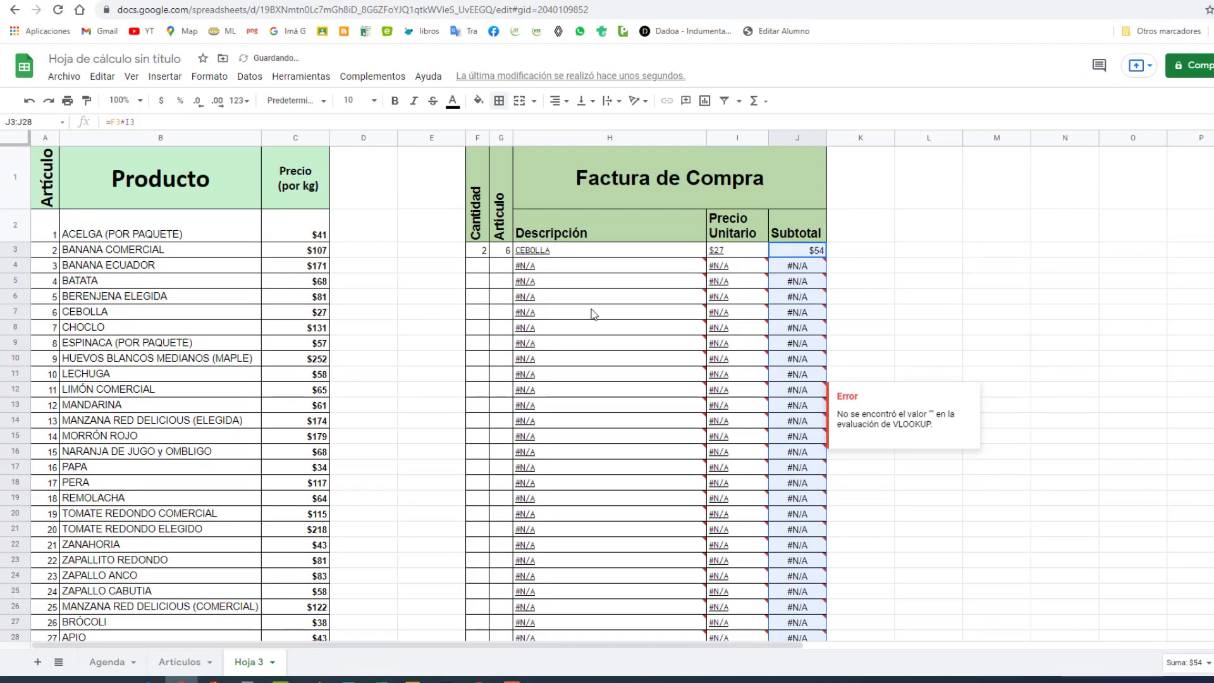
- Examine the copied Descripción formula in row 4 and the empty Cantidad and Artículo cells beside it
mouse_move(587, 309)
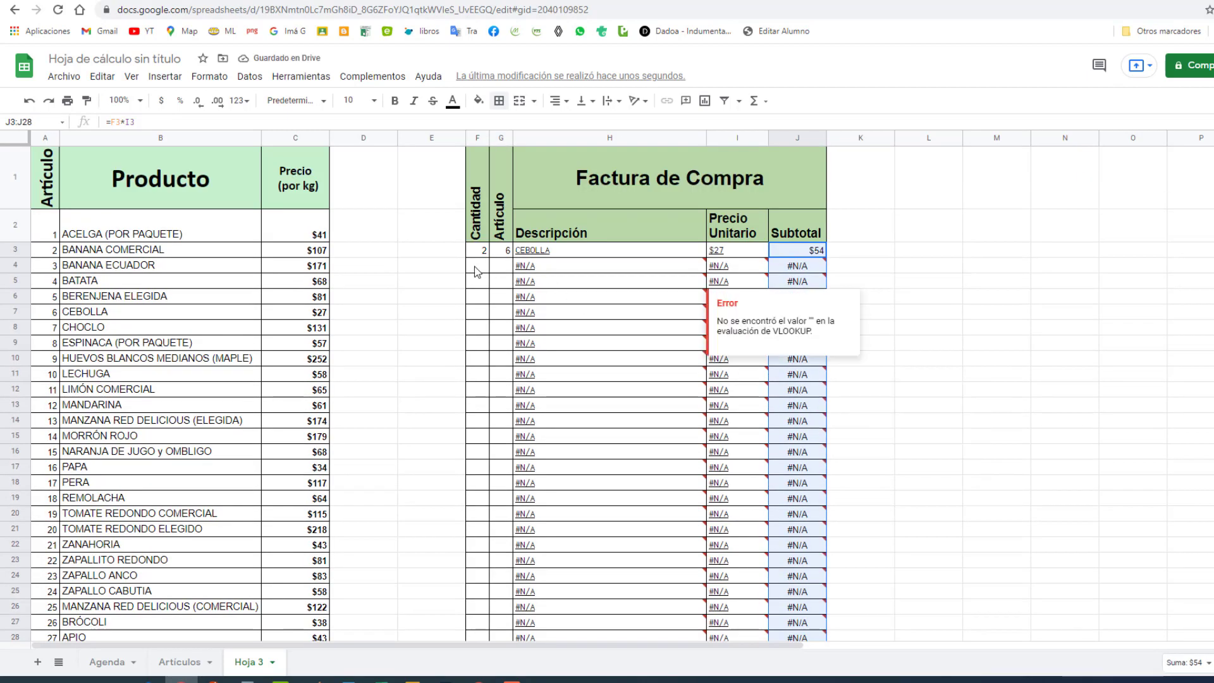
click(495, 268)
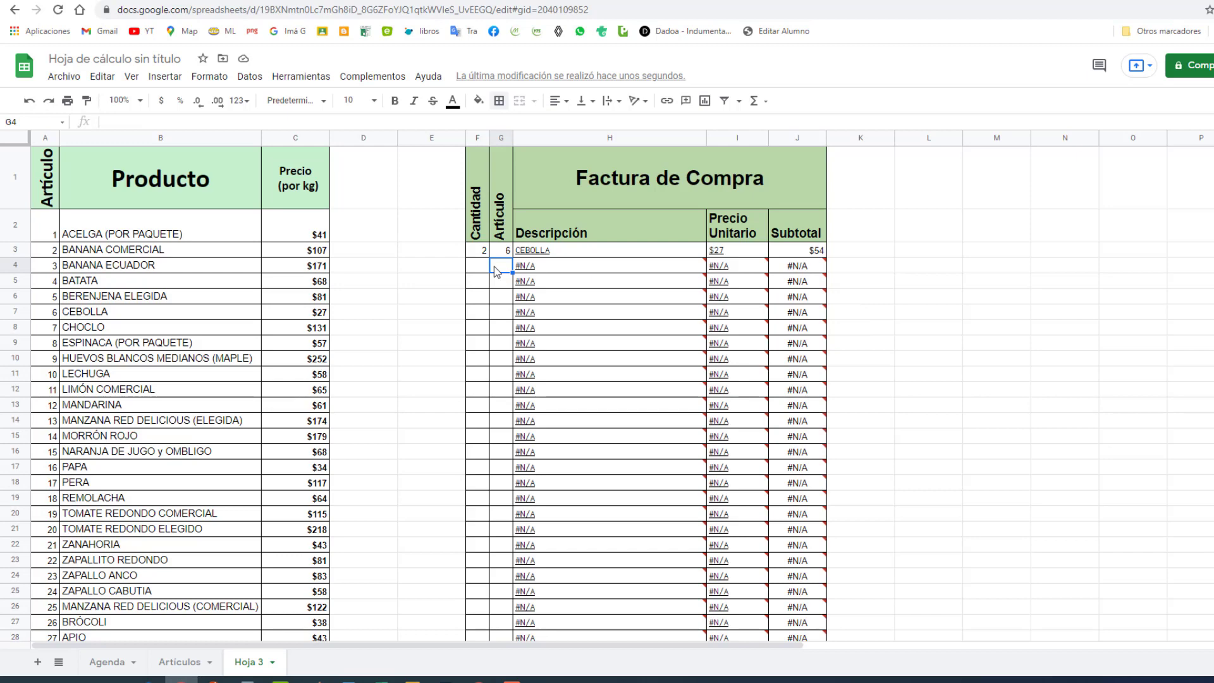
mouse_move(563, 271)
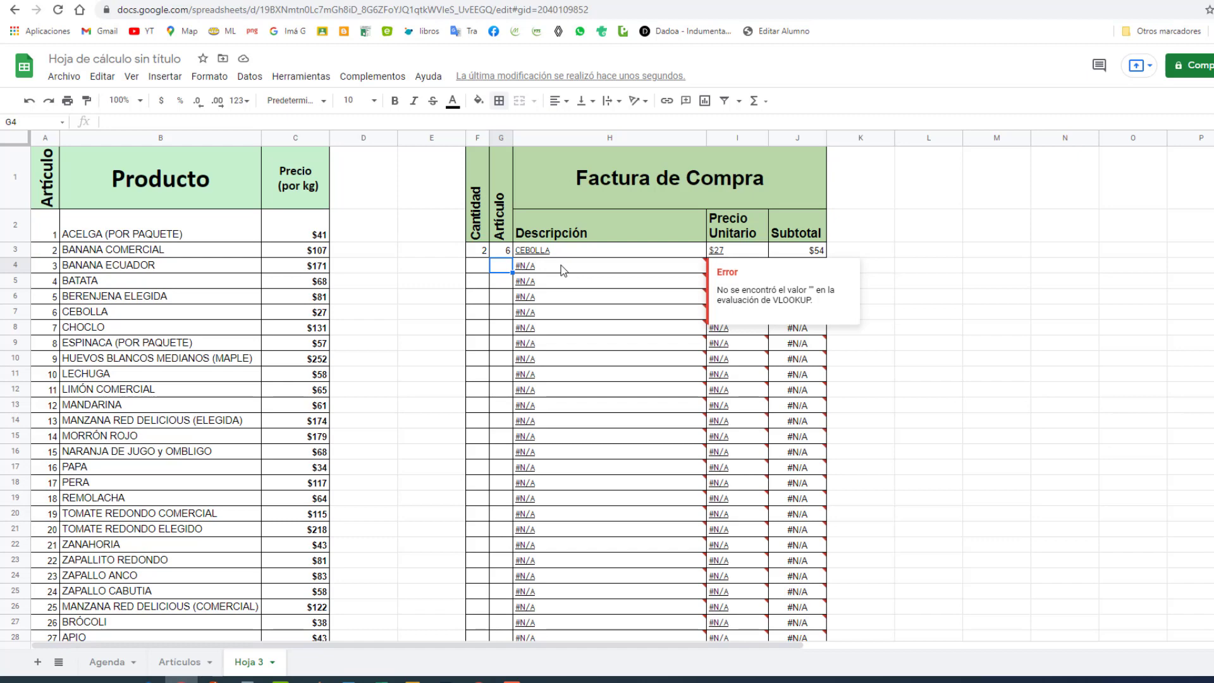
click(487, 271)
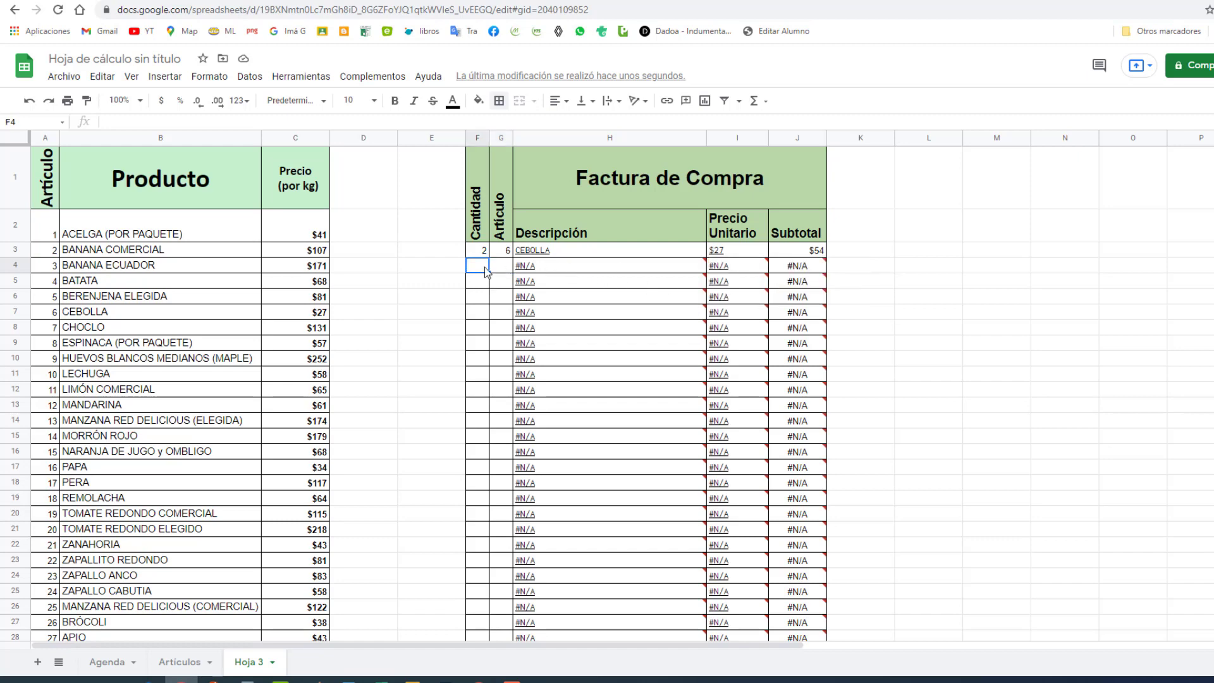
mouse_move(545, 482)
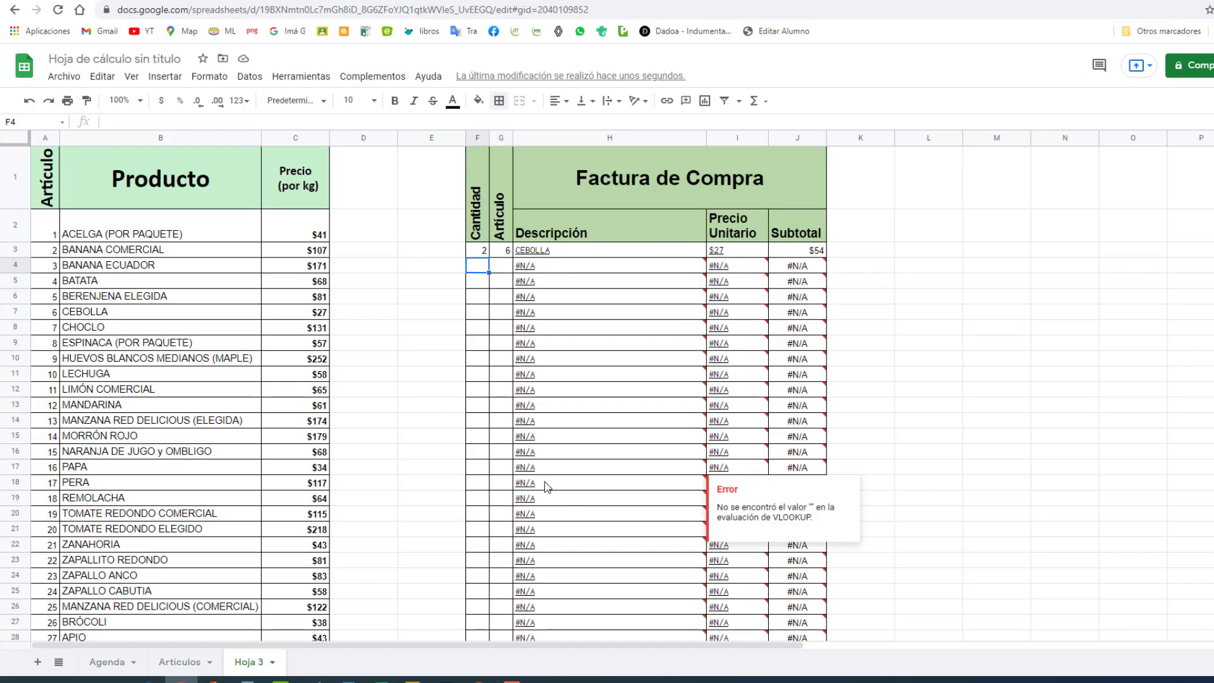
click(563, 269)
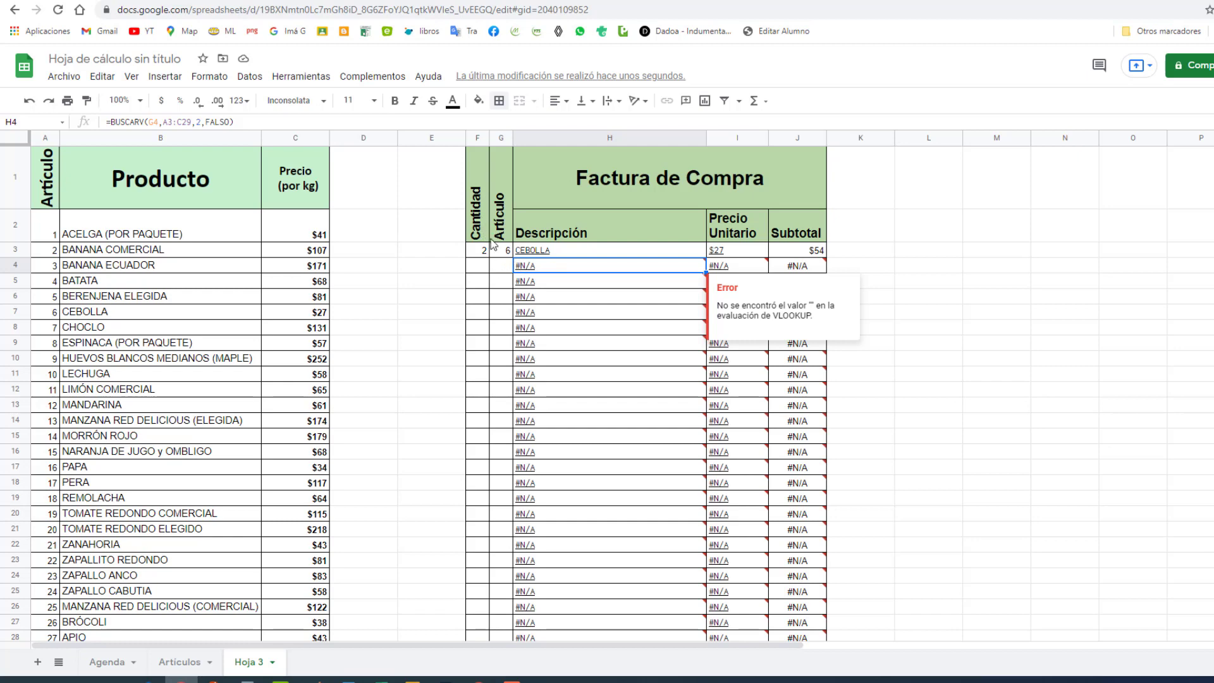
click(503, 268)
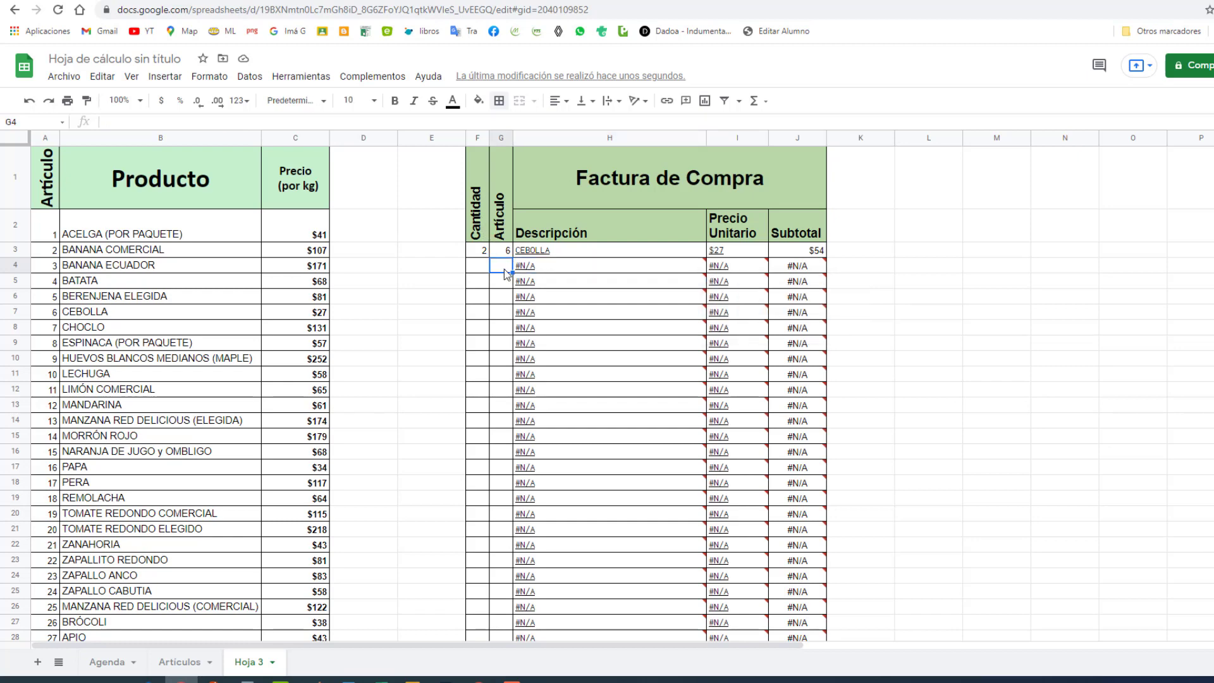
mouse_move(548, 274)
- Place the BUSCARV formula in Descripción cell H3 inside a SI function with the logical test G3>0
click(583, 254)
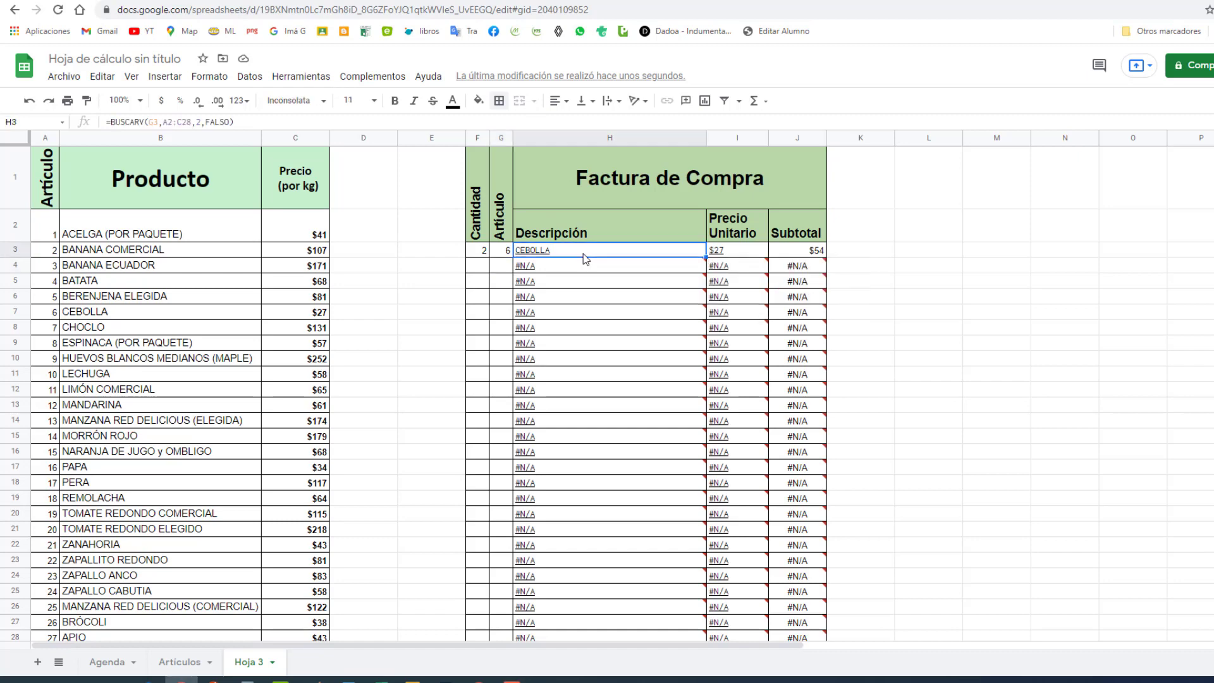
click(111, 123)
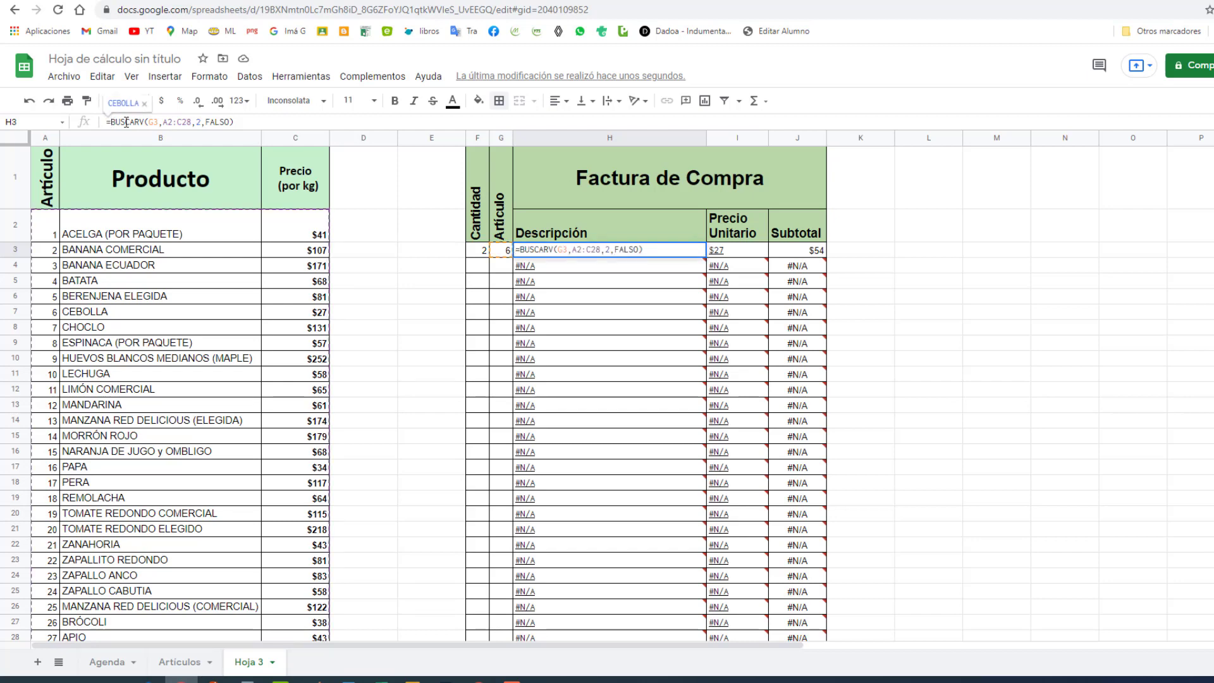
text(Si)
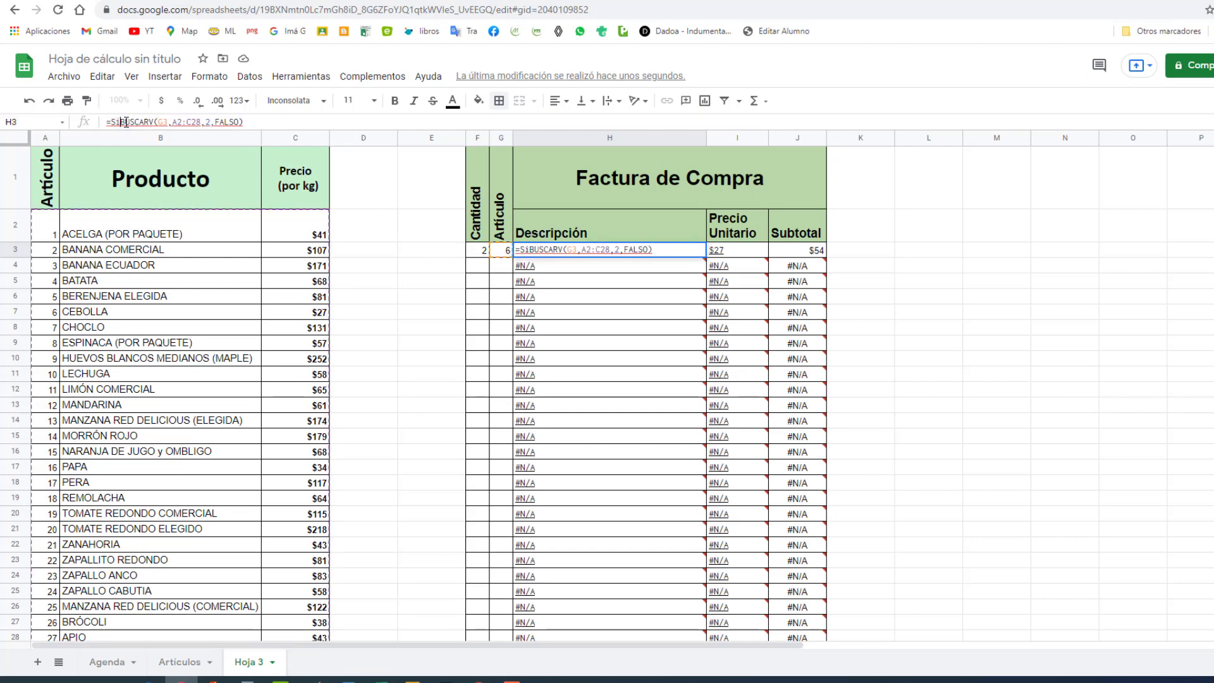
text(()
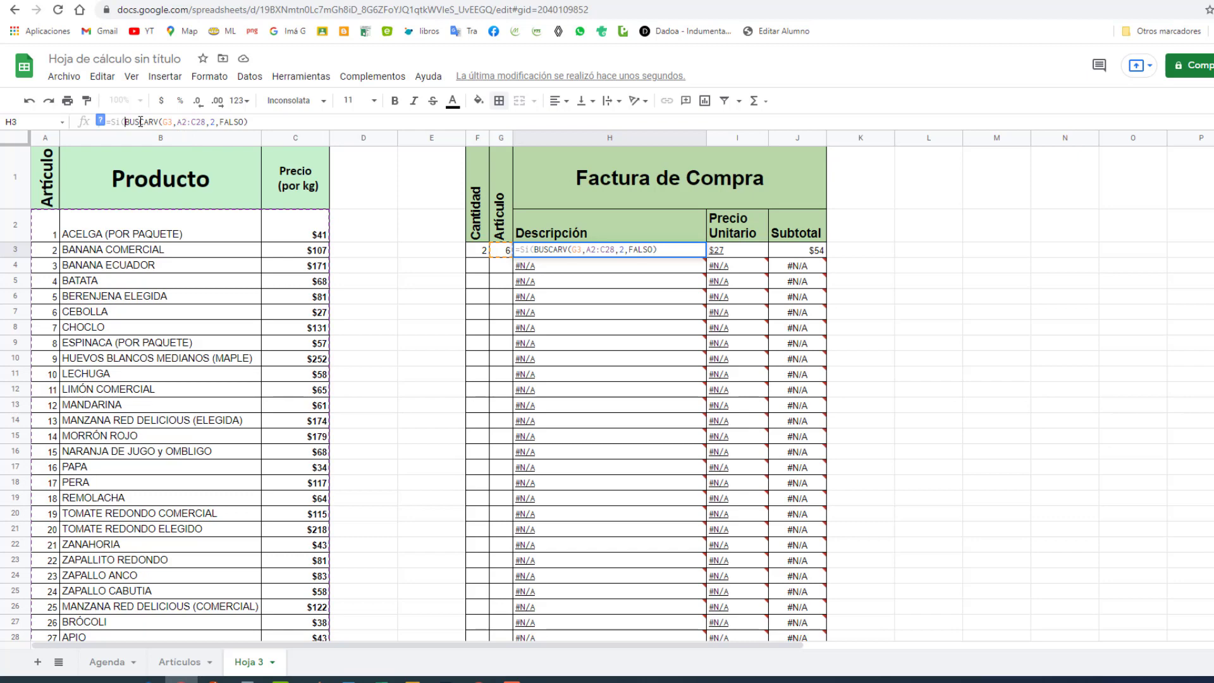
click(506, 256)
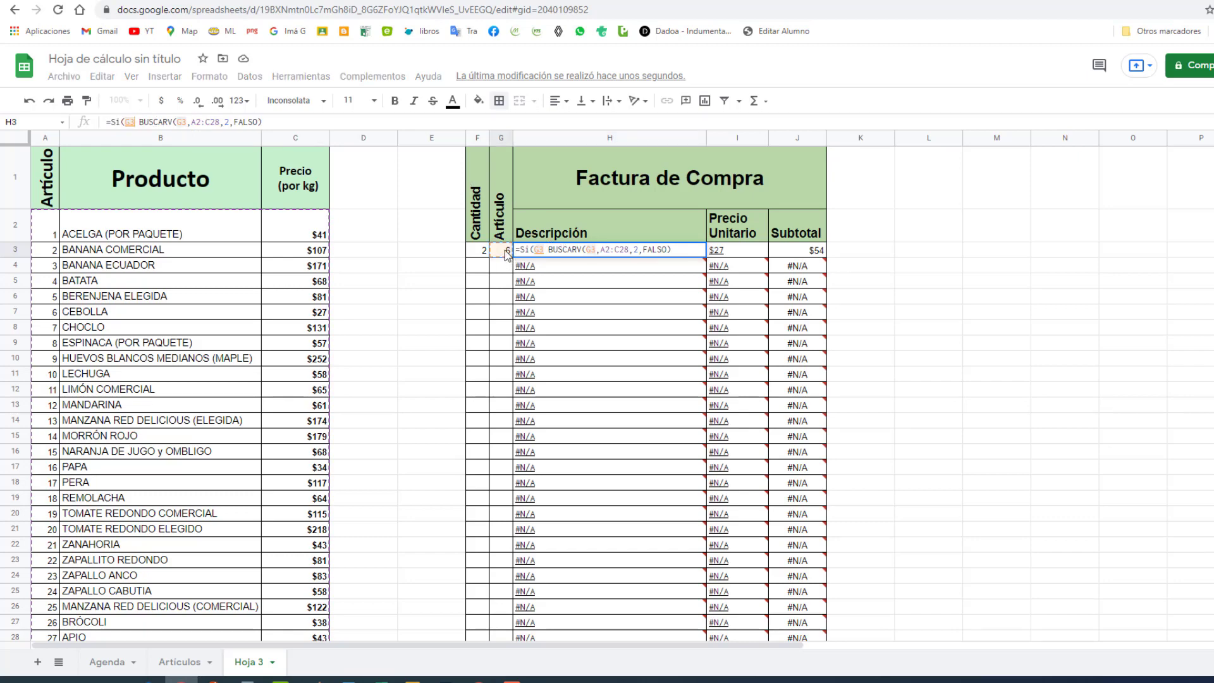
text(>)
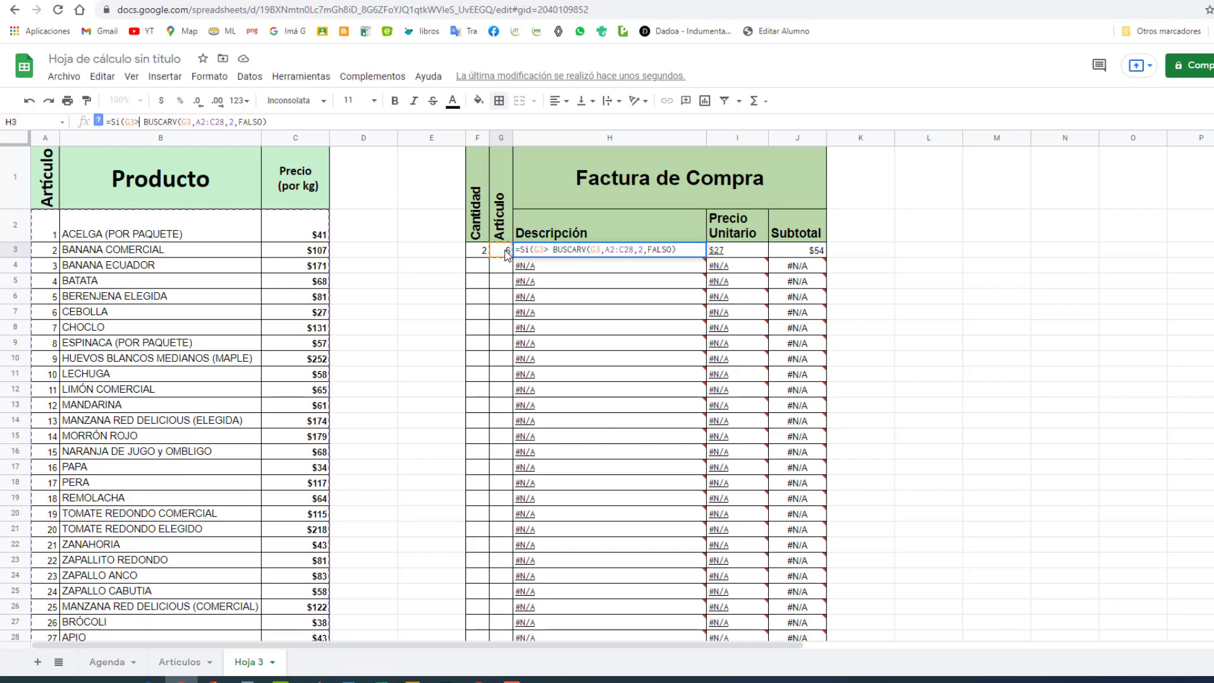
text(0)
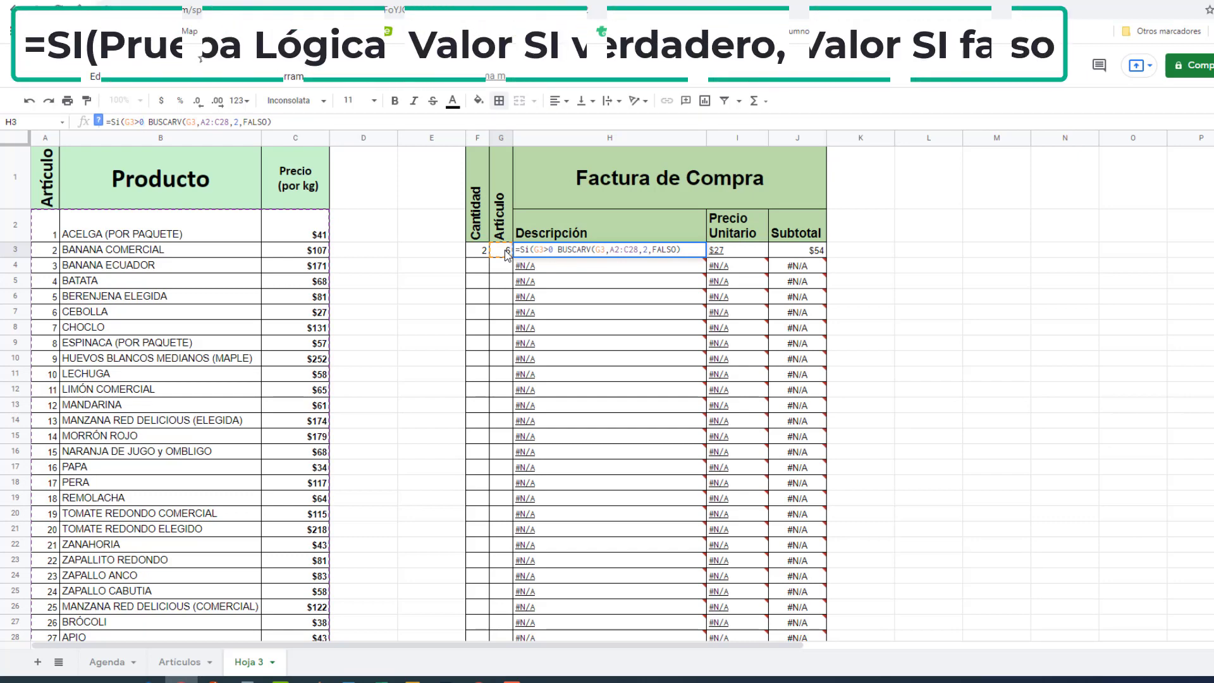
text(,)
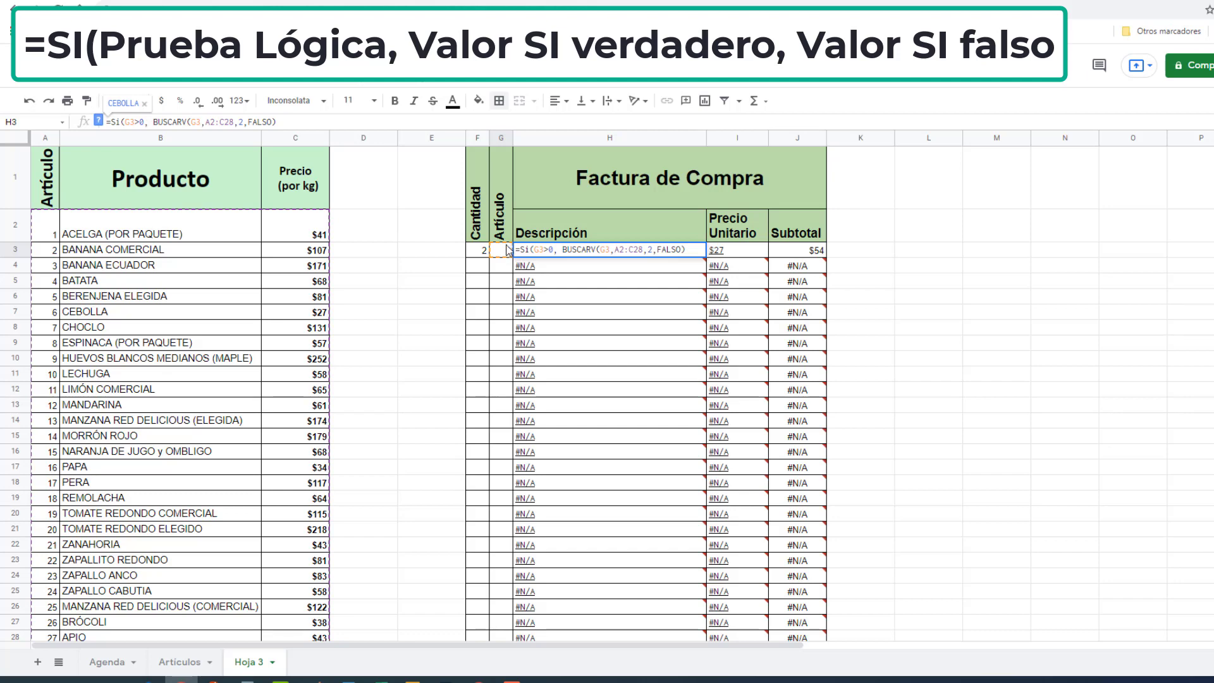
key(Delete)
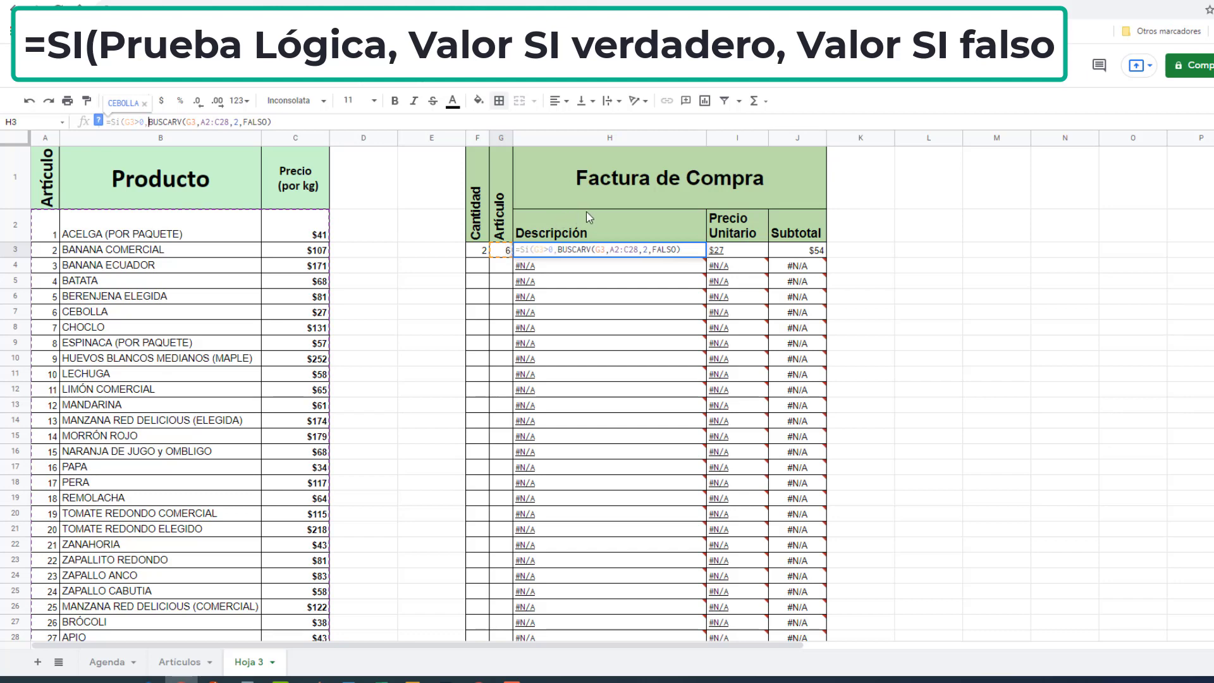
- Complete the SI formula in H3 with an empty text "" as the value if false
click(272, 118)
text(,)
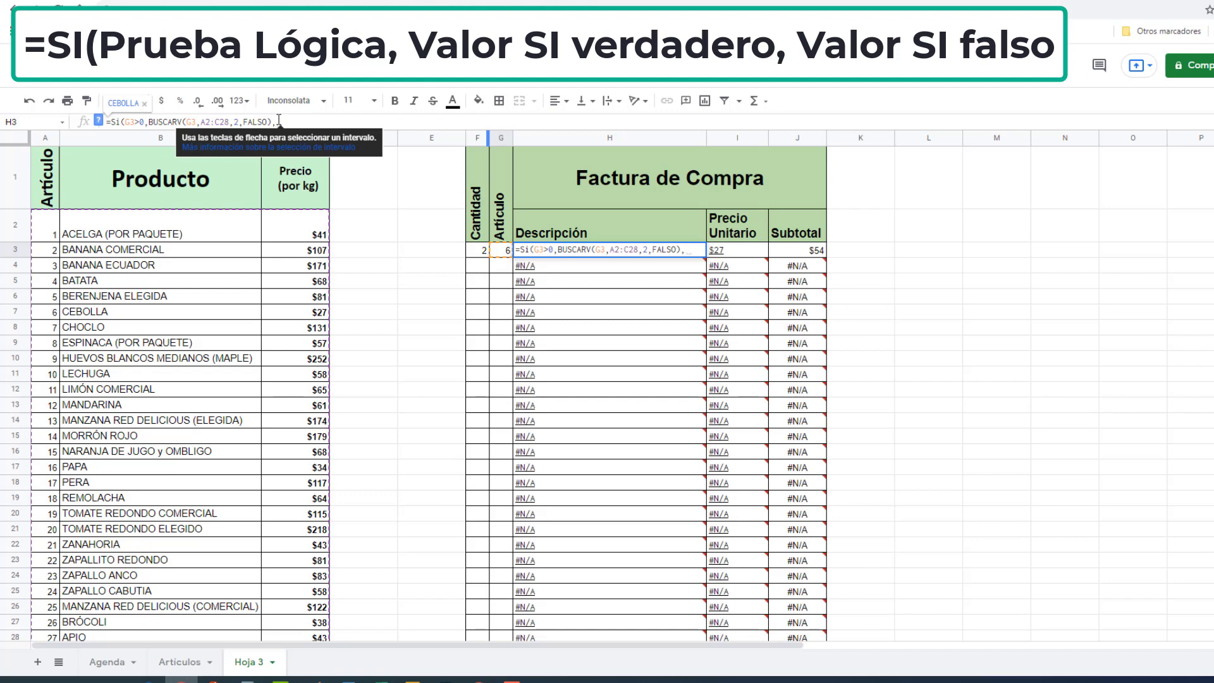
text("")
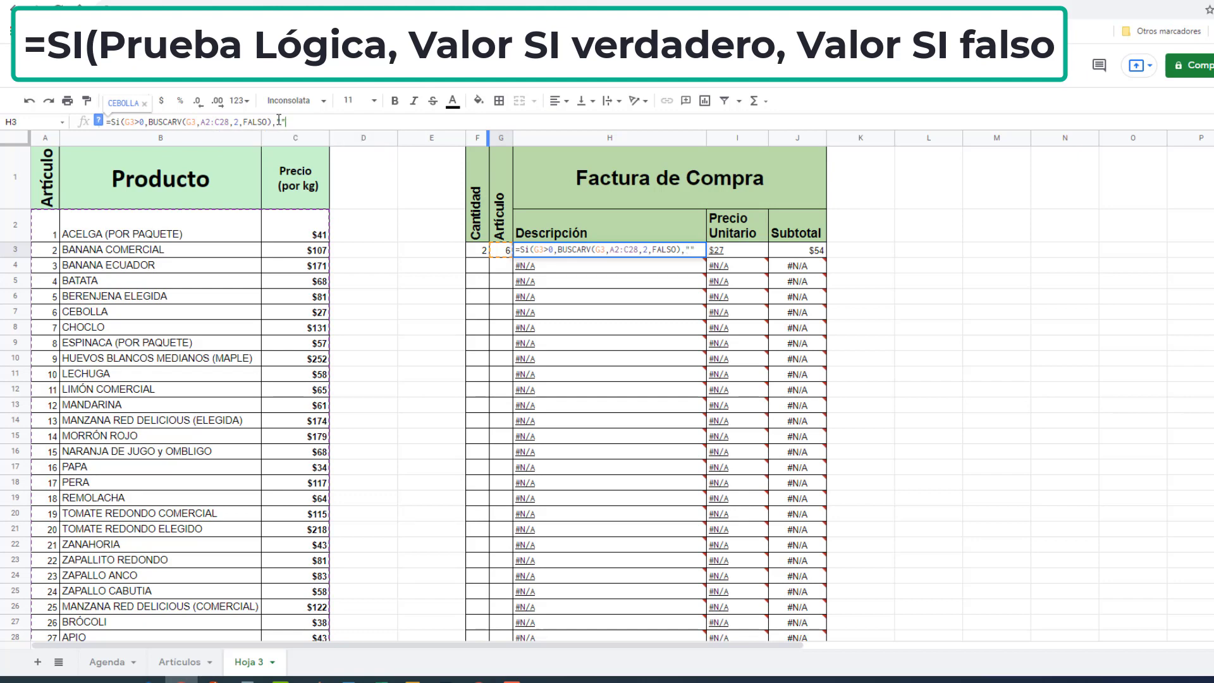
text())
key(Return)
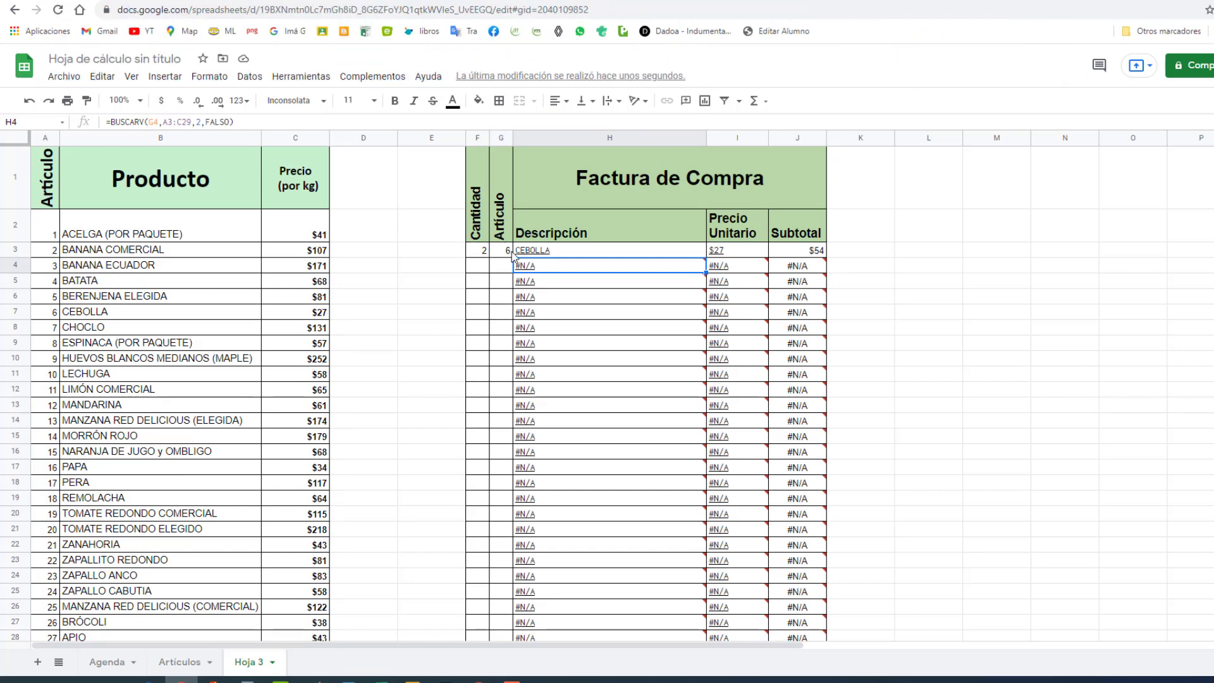
- Copy the SI formula in H3 down the Descripción column over the old formulas and check the copy in H4
click(678, 252)
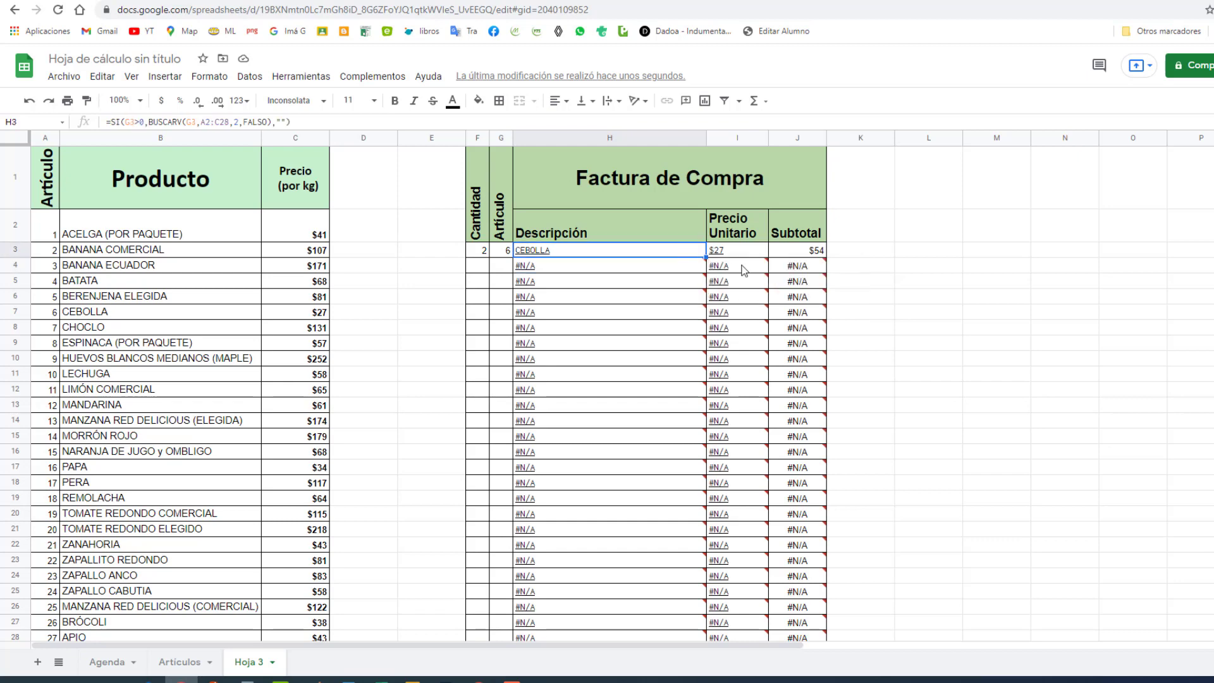
mouse_move(719, 271)
drag(705, 257, 582, 272)
scroll(663, 393, up, 3)
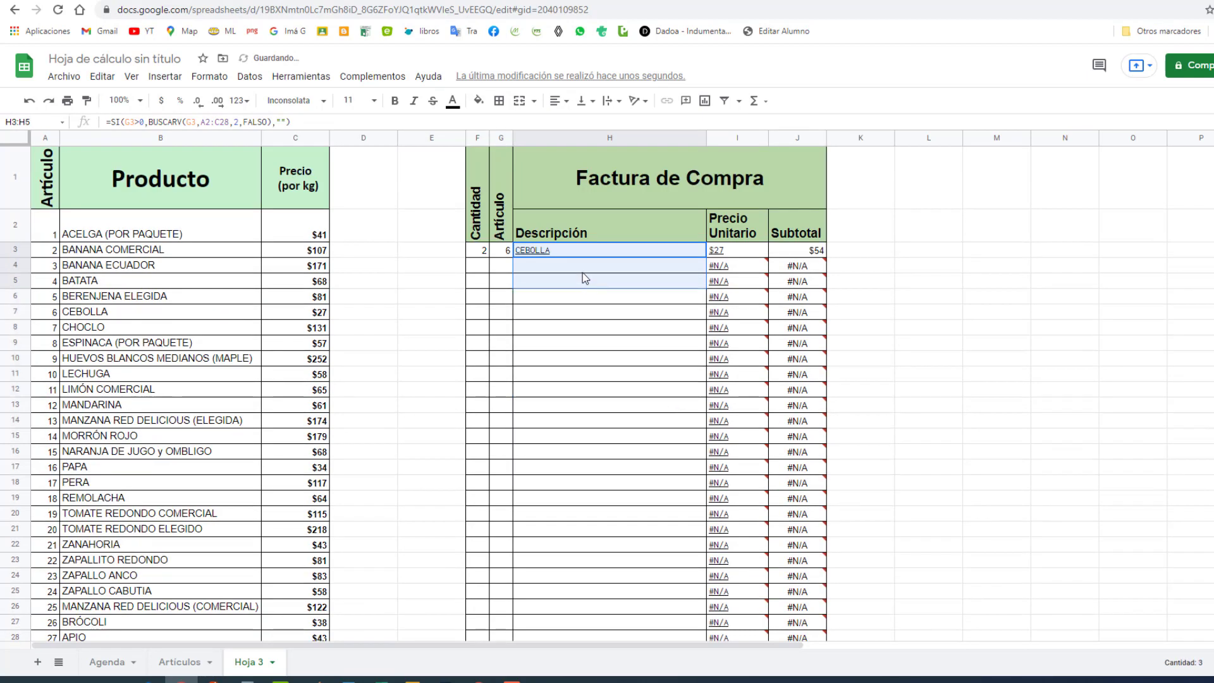
click(582, 266)
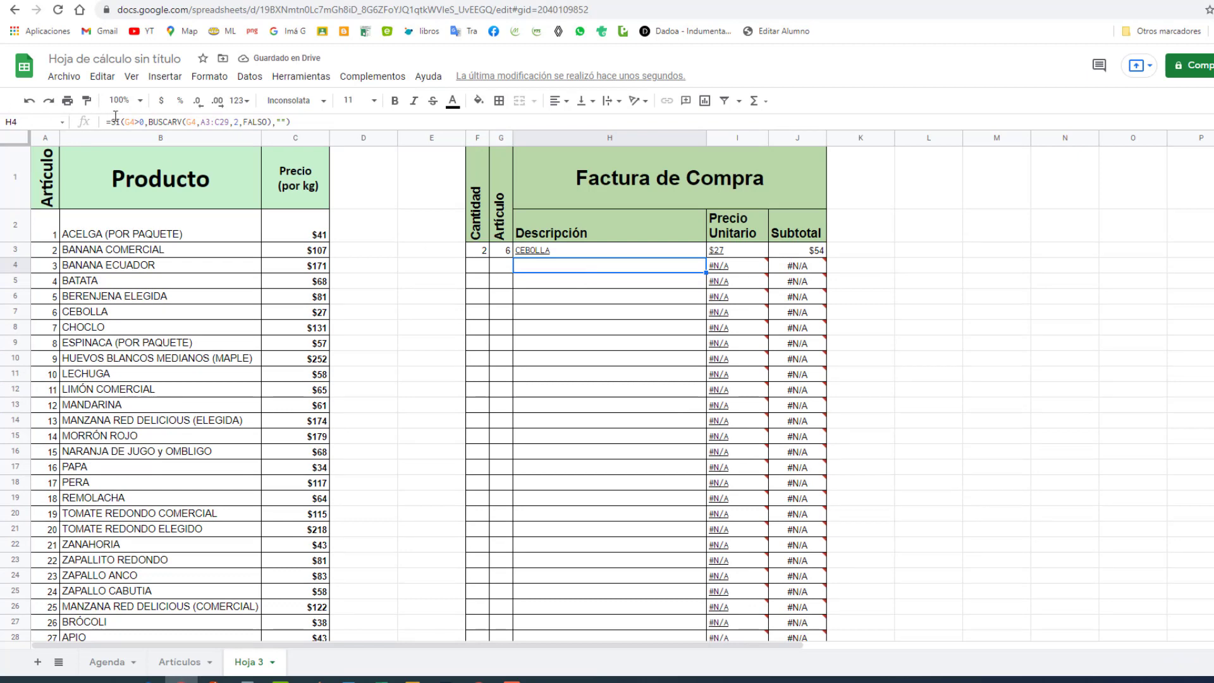
- Place the BUSCARV formula in Precio Unitario cell I3 inside a SI function with the logical test G3>0
click(732, 253)
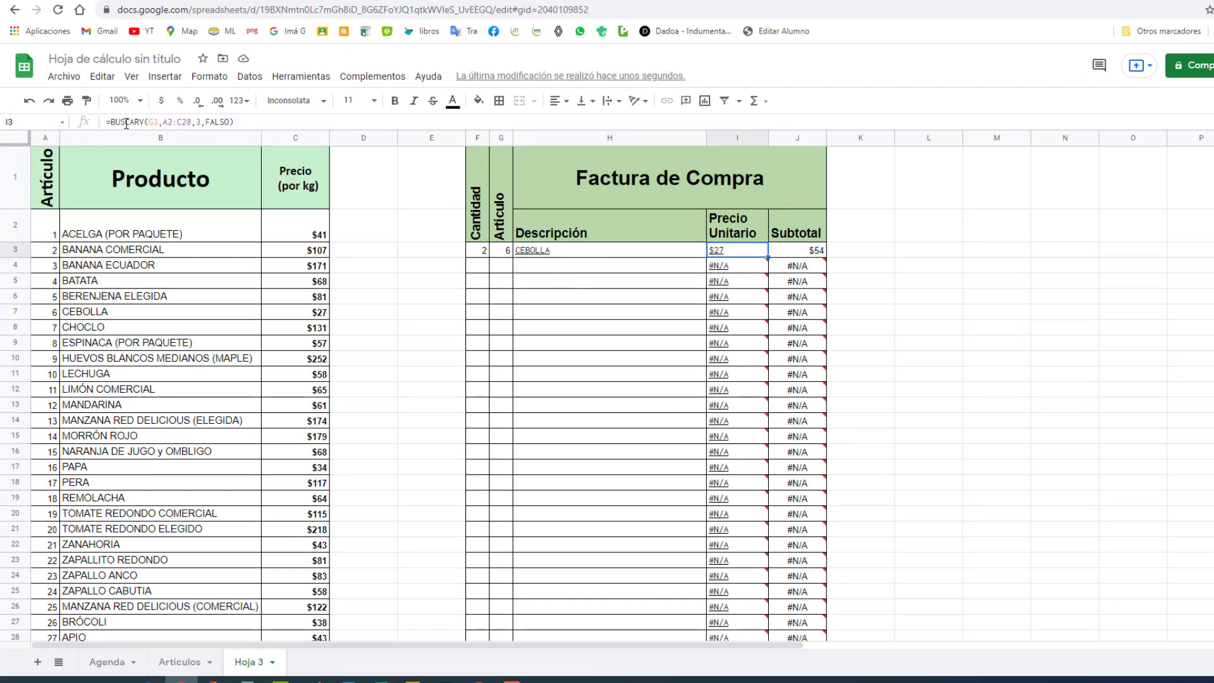
click(112, 121)
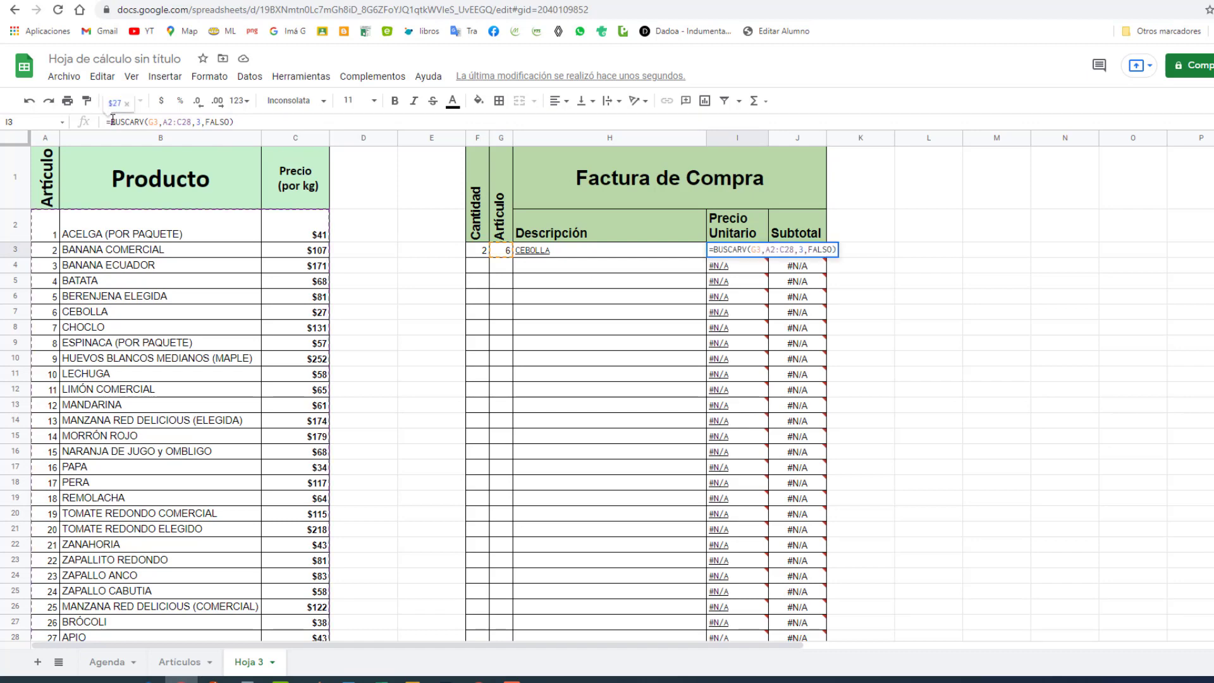
text(Si)
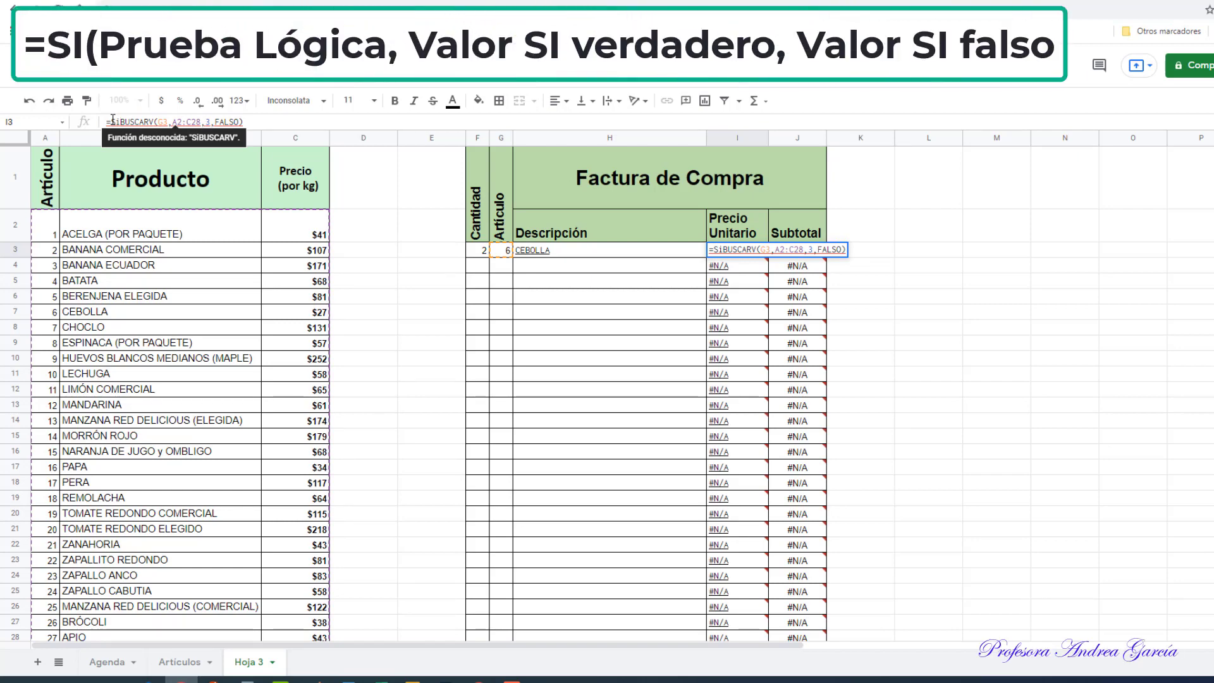
text(()
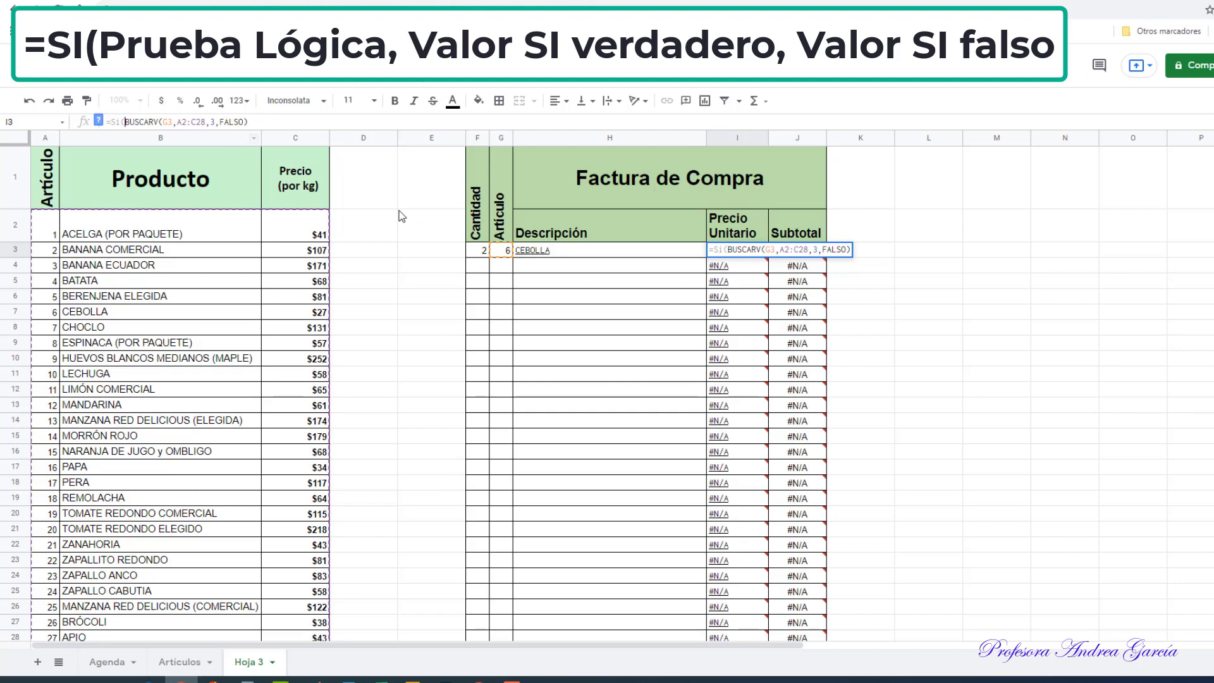
click(511, 253)
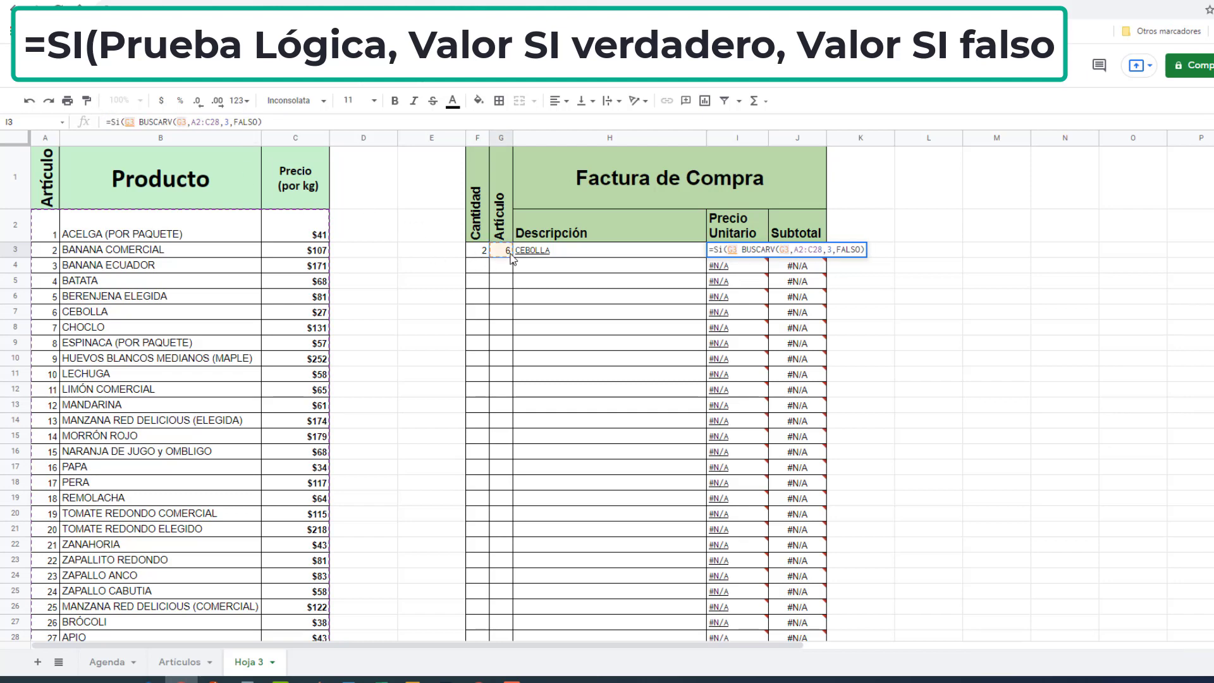
text(>)
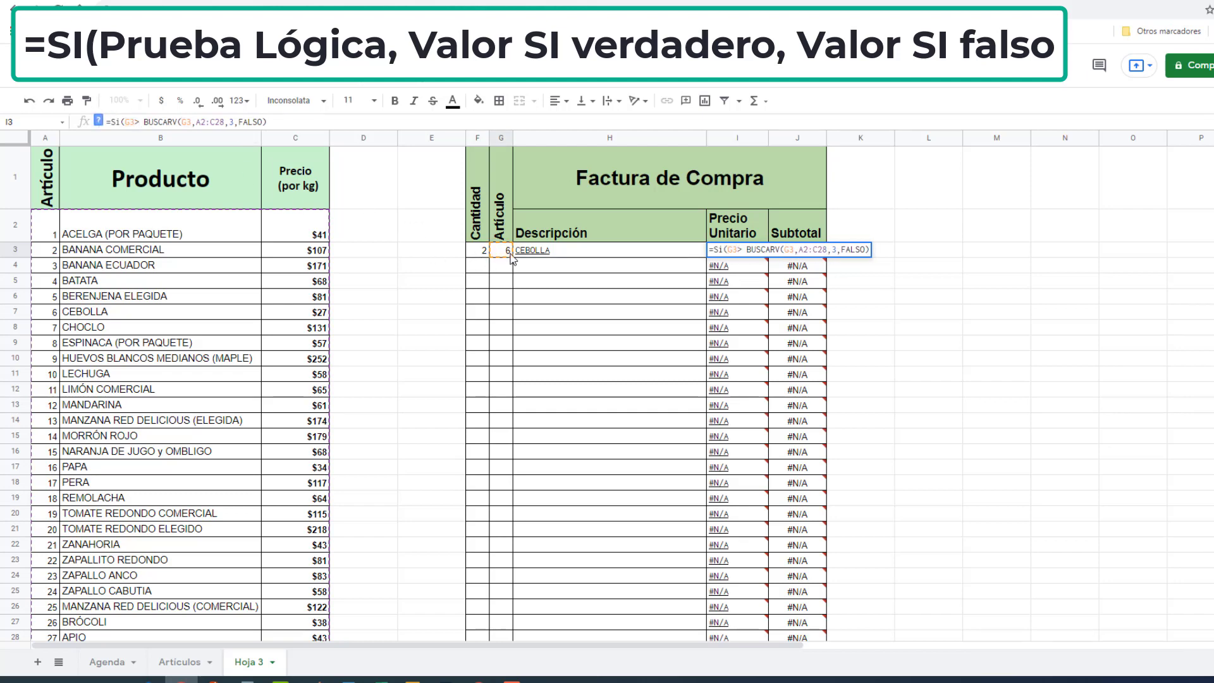
text(0,)
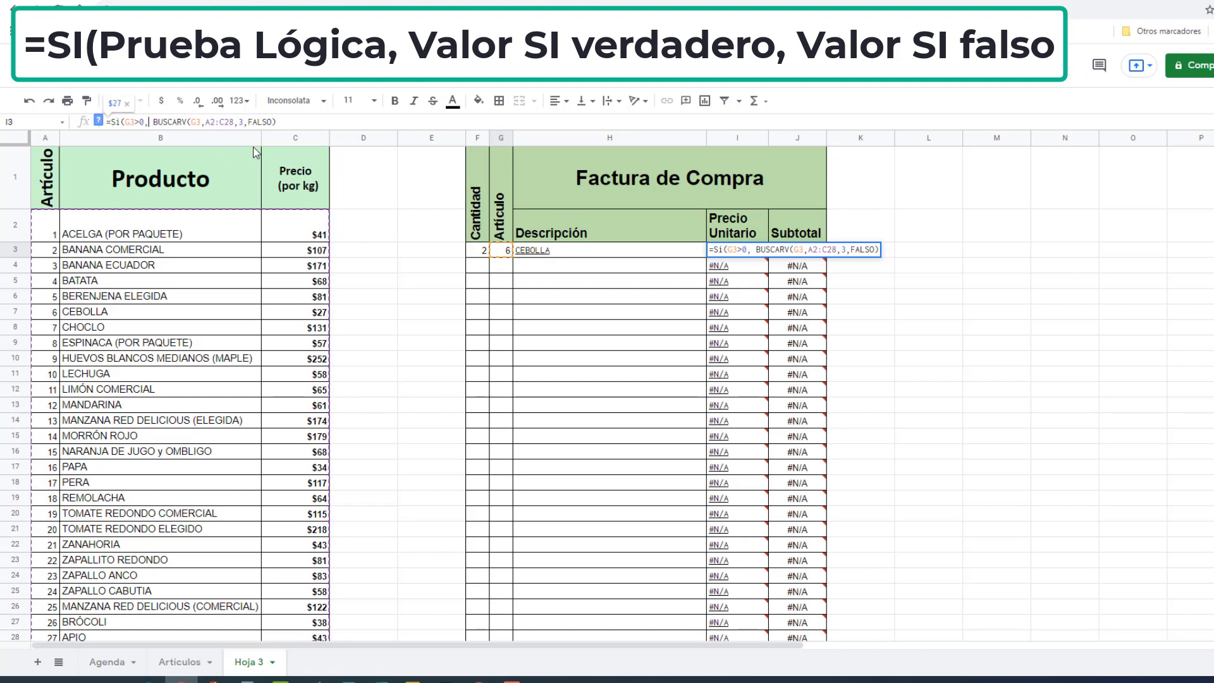
key(Delete)
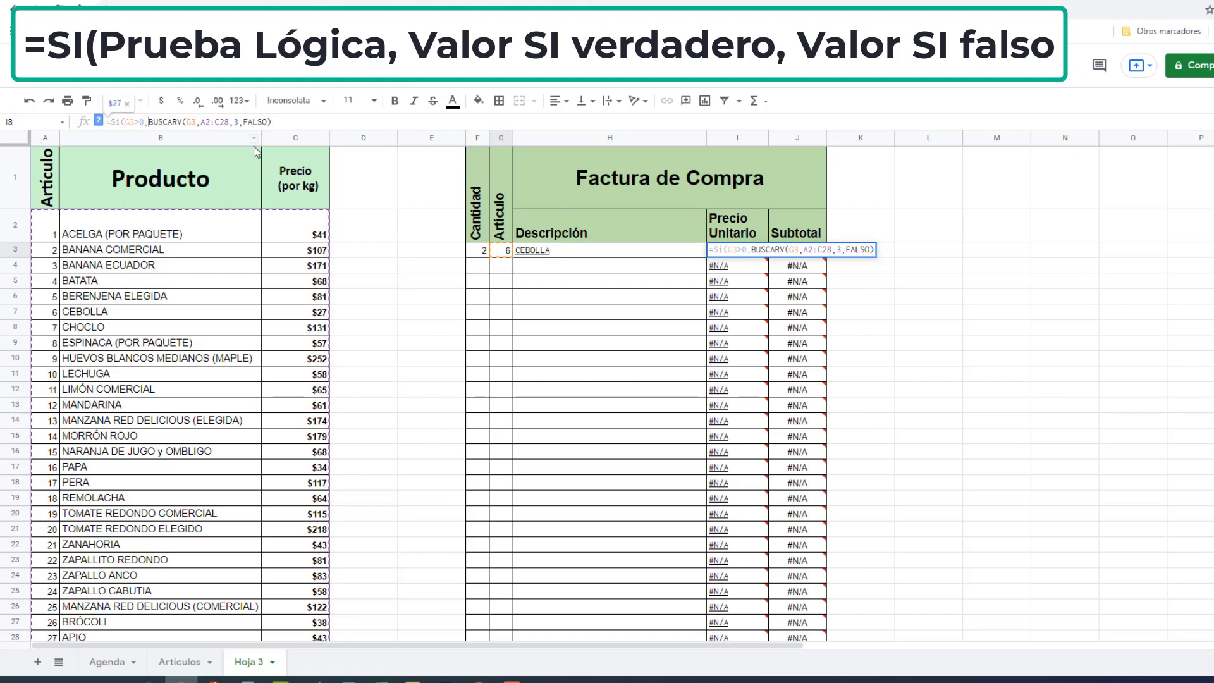
- Complete the SI formula in I3 with an empty text "" as the value if false
click(277, 122)
text(, "")
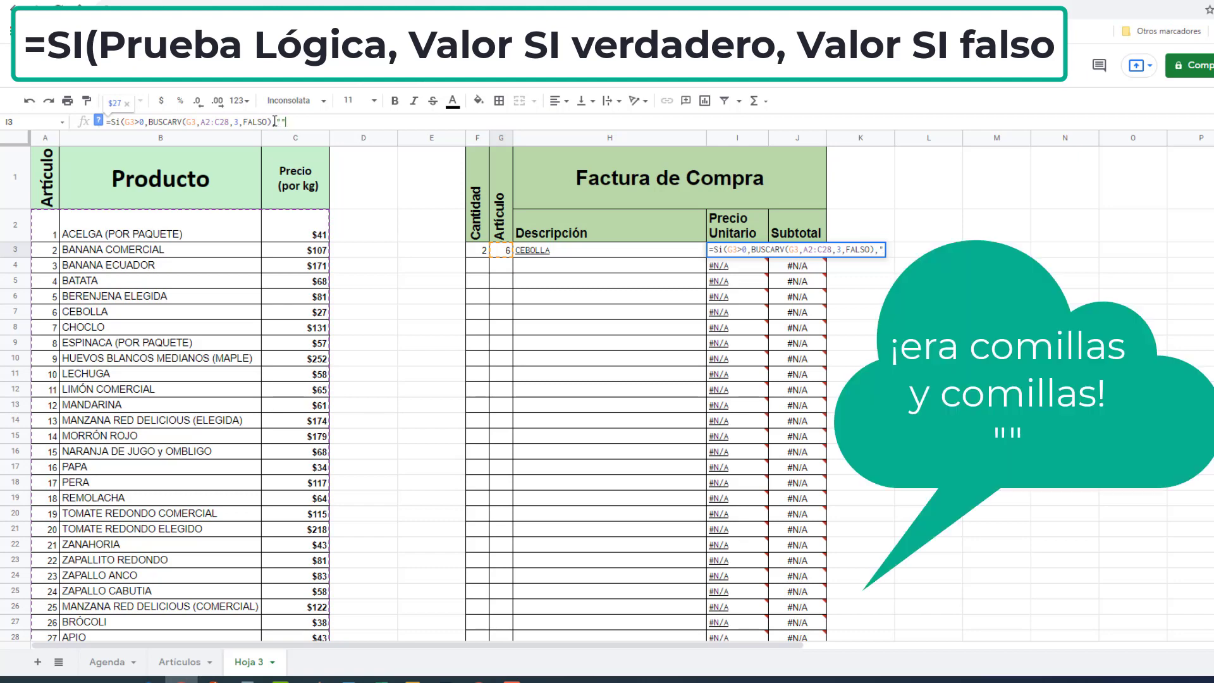
text())
key(Return)
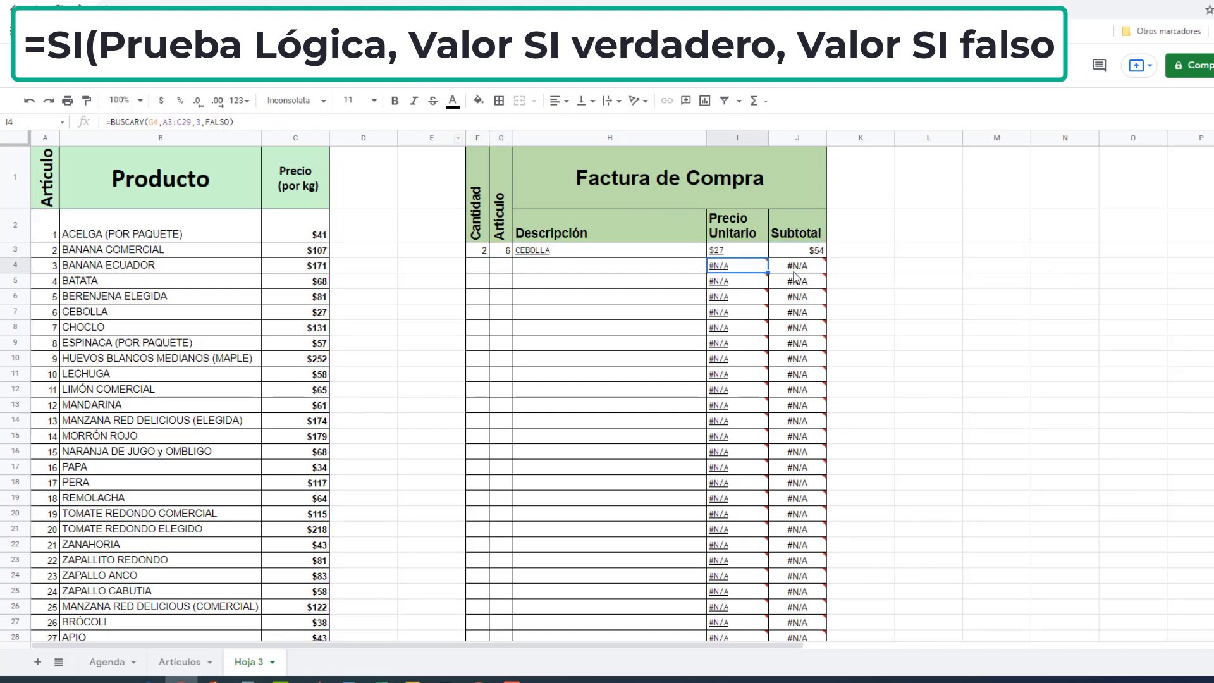
- Copy the SI formula in I3 down the Precio Unitario column through row 28
click(818, 254)
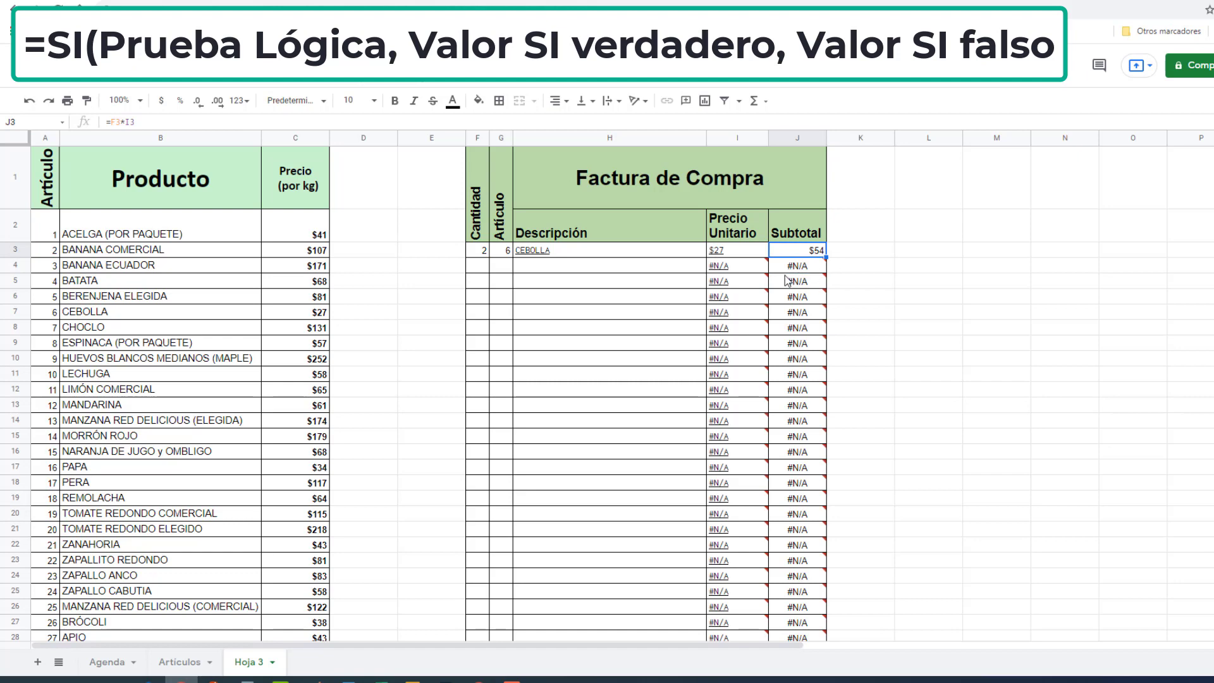
mouse_move(822, 270)
click(754, 253)
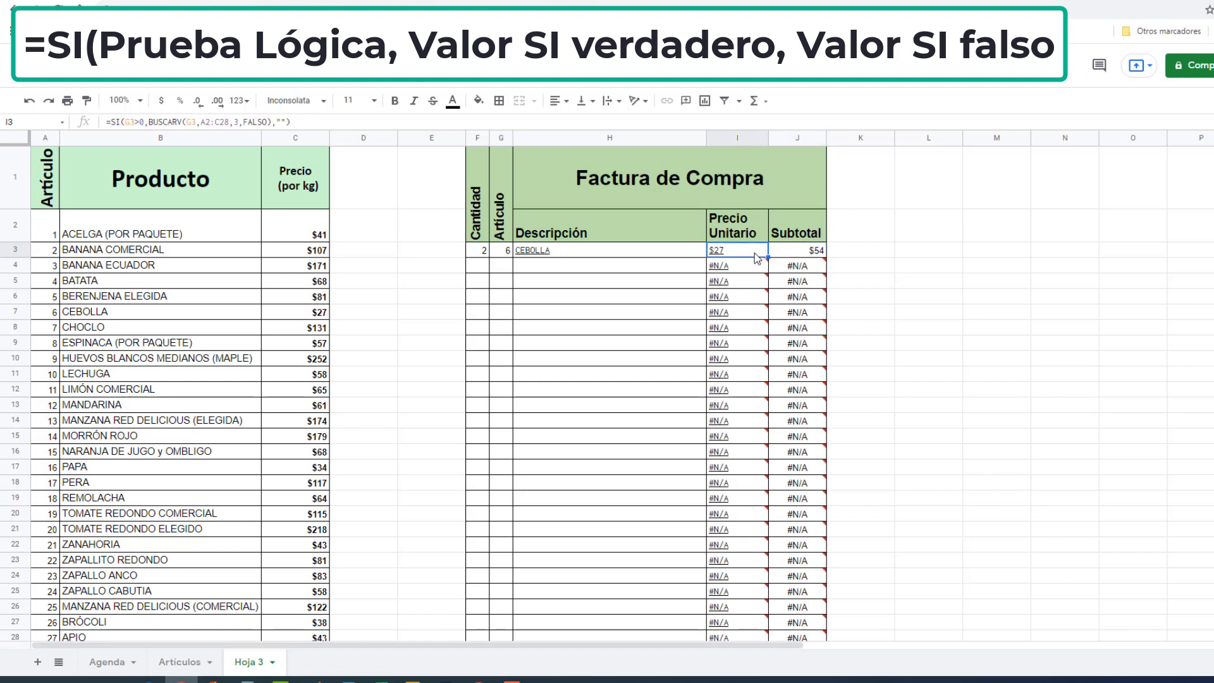
drag(767, 255, 764, 503)
scroll(761, 466, up, 3)
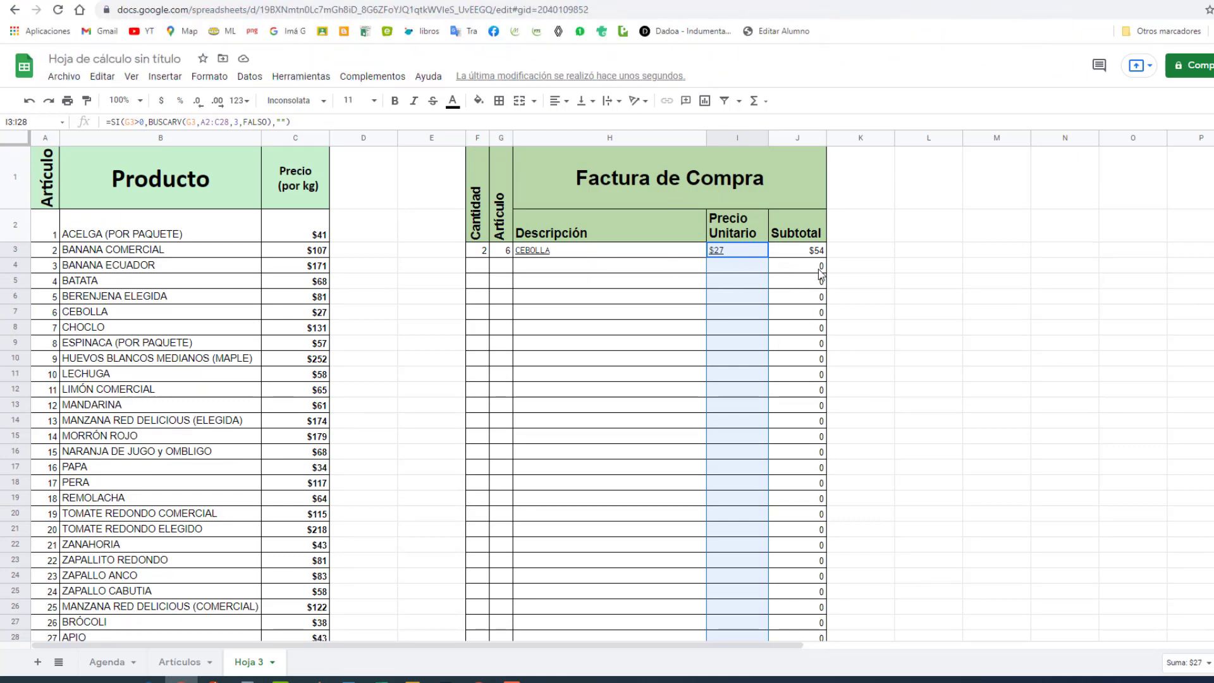
- Fill invoice row 4 with Cantidad 6 and Artículo 18
click(483, 270)
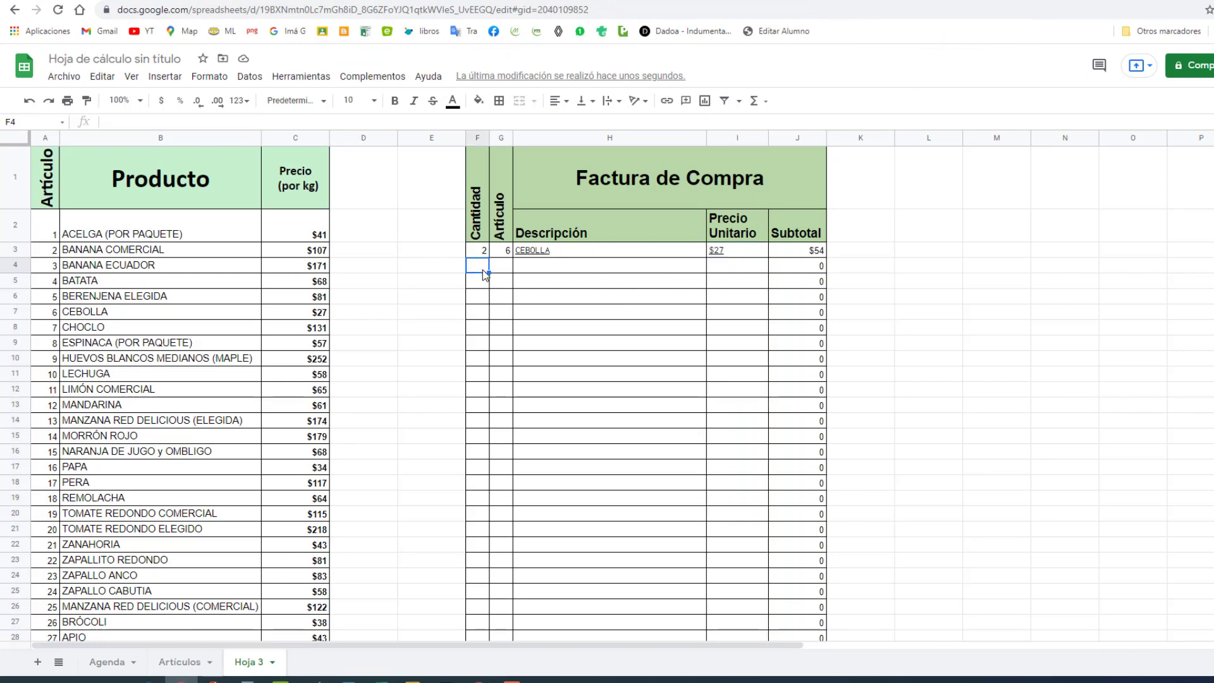
text(6)
key(Tab)
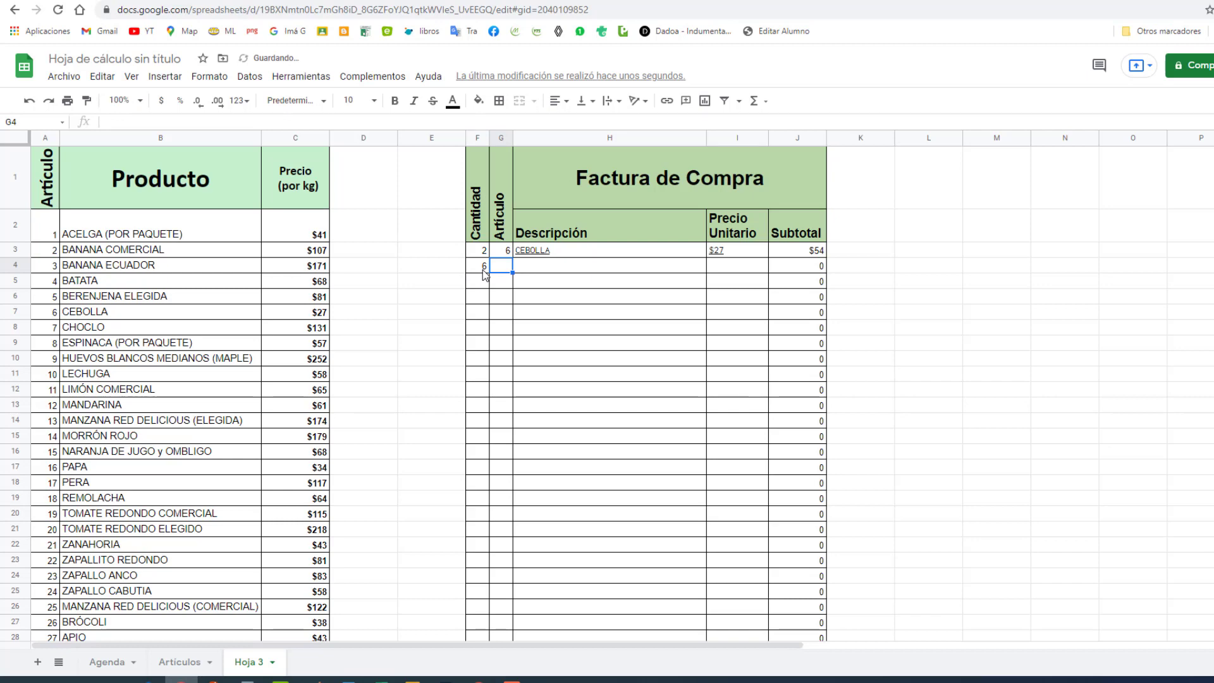
text(18)
key(Return)
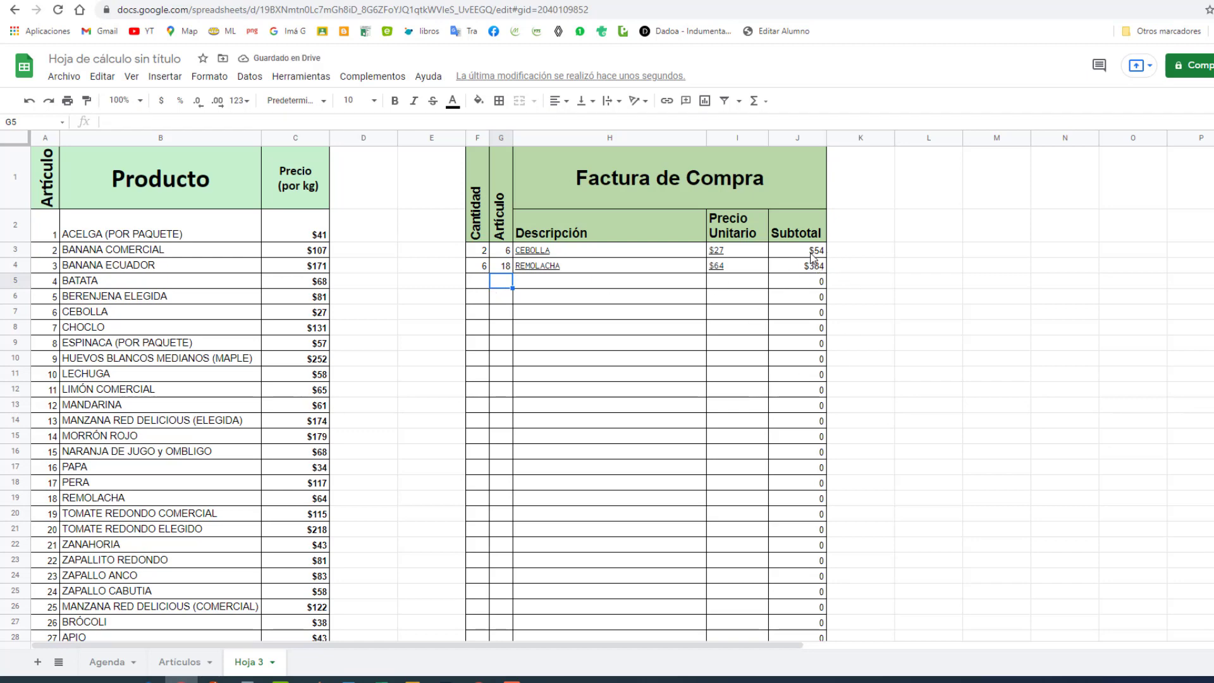
- Label the green cell I29 below the Precio Unitario column "TOTAL $"
scroll(815, 257, down, 1)
scroll(814, 257, down, 2)
click(725, 392)
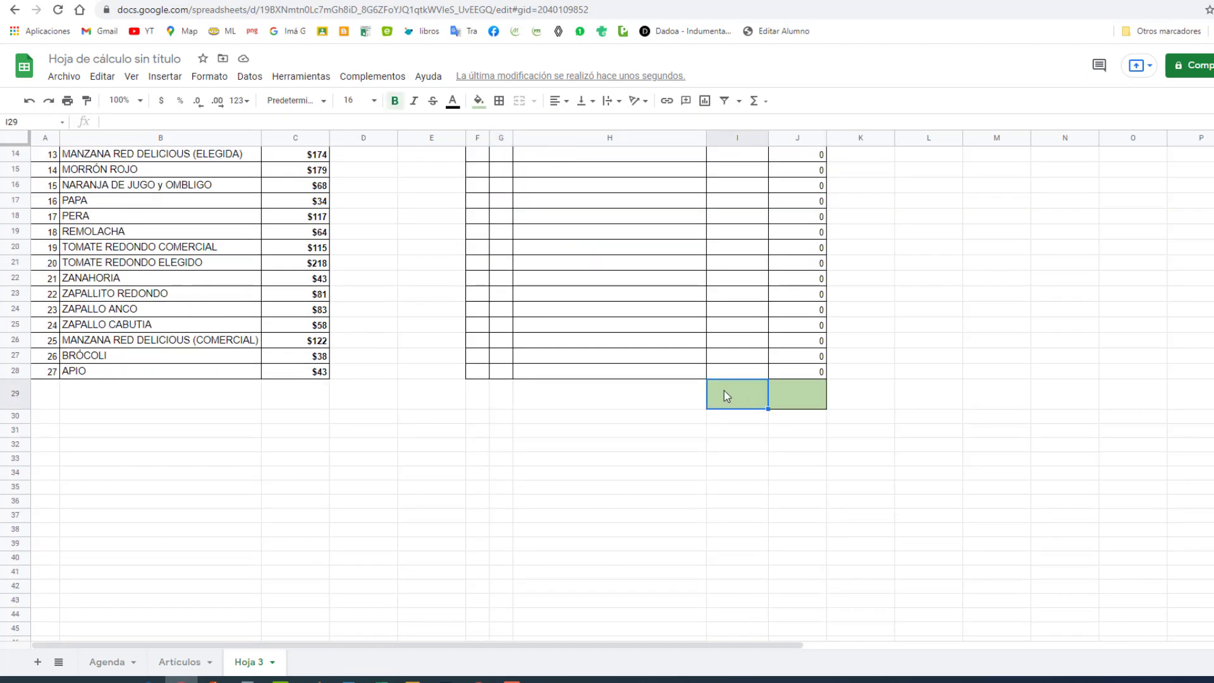
text(TOTAL $)
click(776, 394)
- Total the Subtotal range J3:J28 in cell J29 with the SUMA function
scroll(790, 387, up, 4)
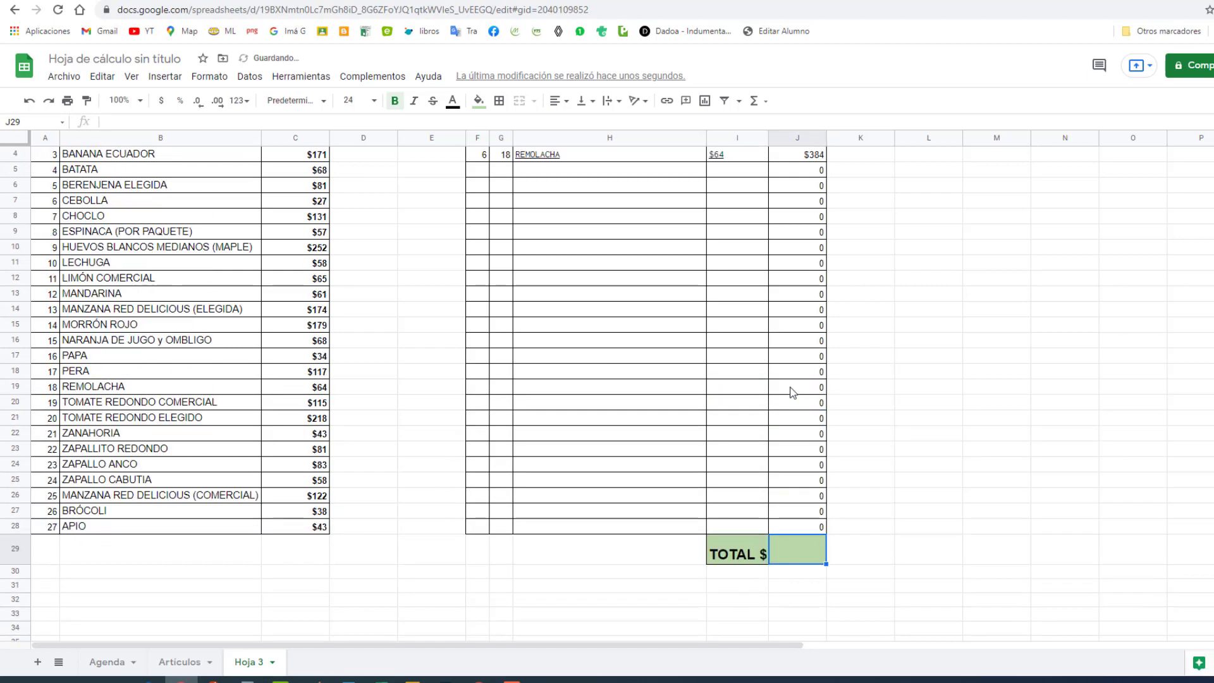
drag(822, 250, 820, 502)
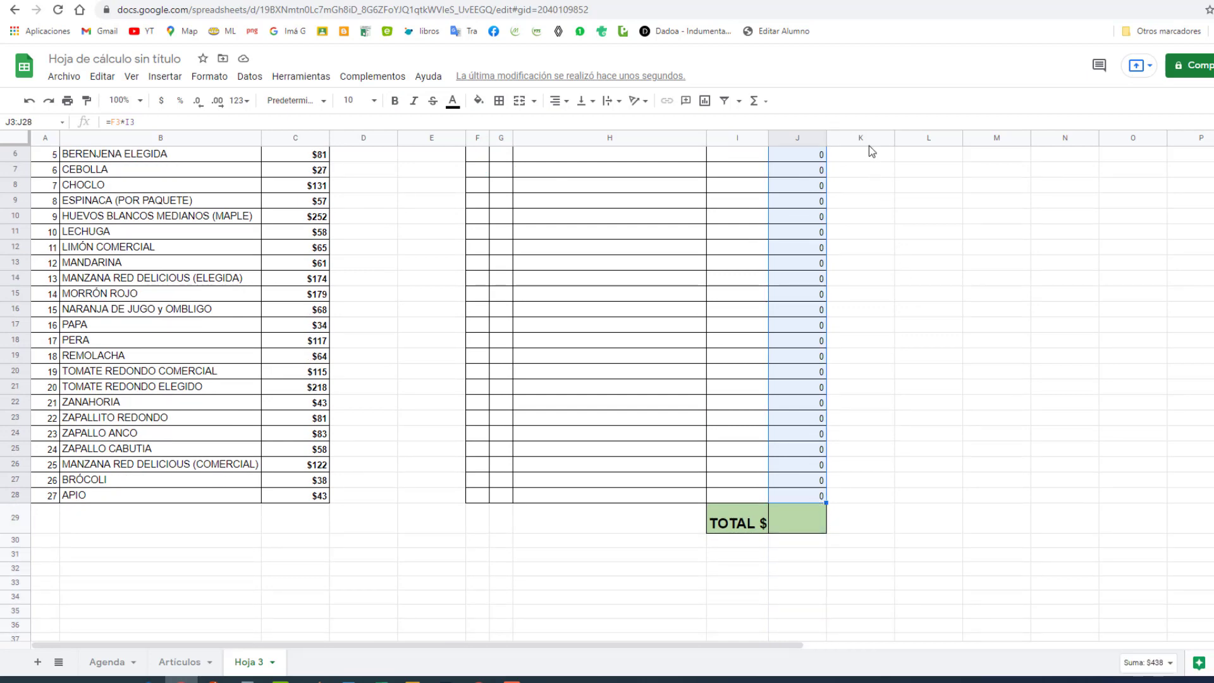
click(757, 102)
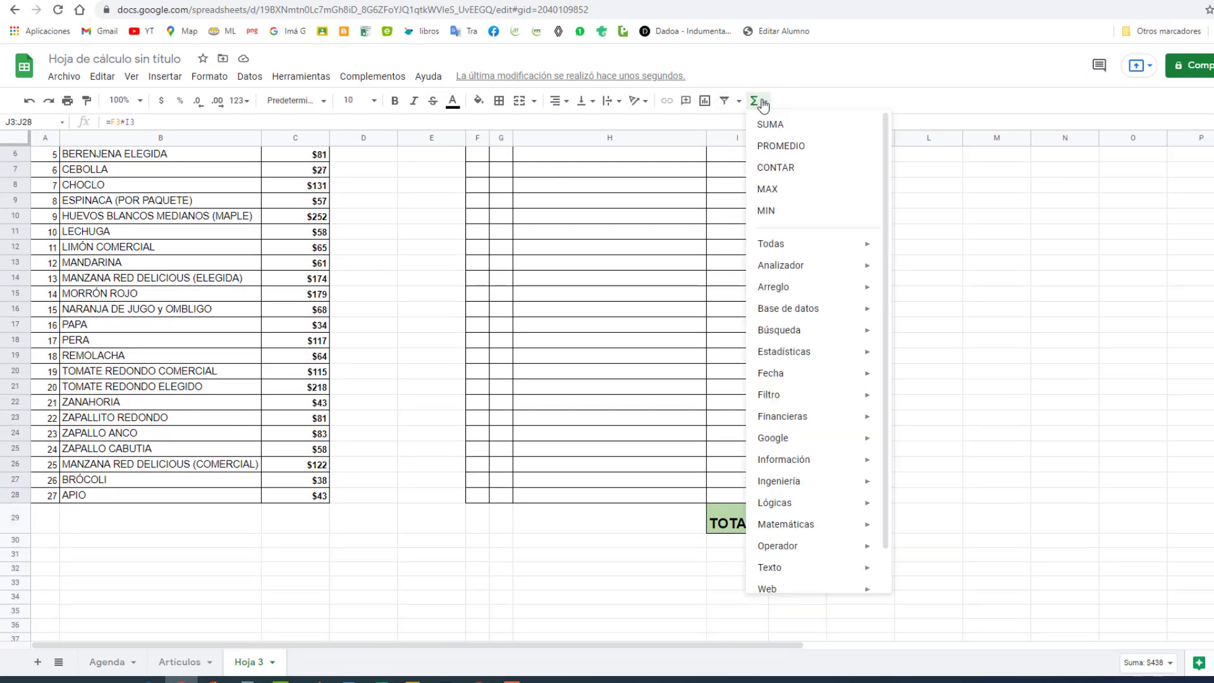
click(797, 127)
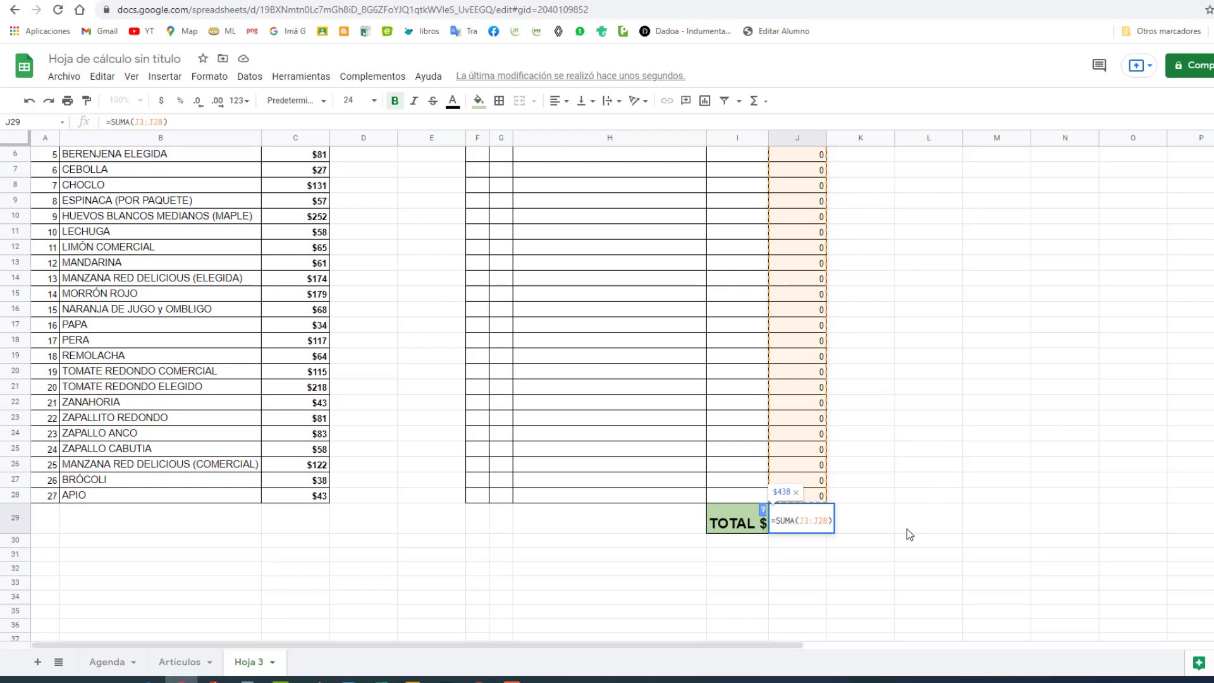
key(Return)
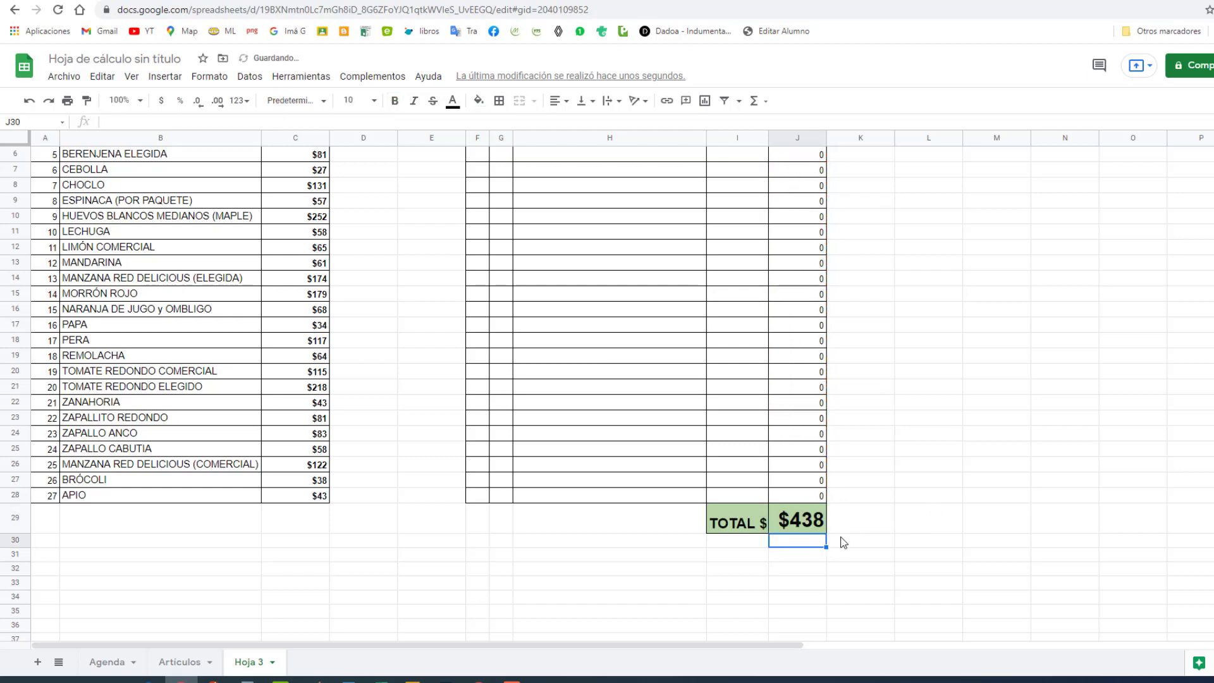
- Fill invoice row 5 with Cantidad 5 and Artículo 9
scroll(815, 520, up, 3)
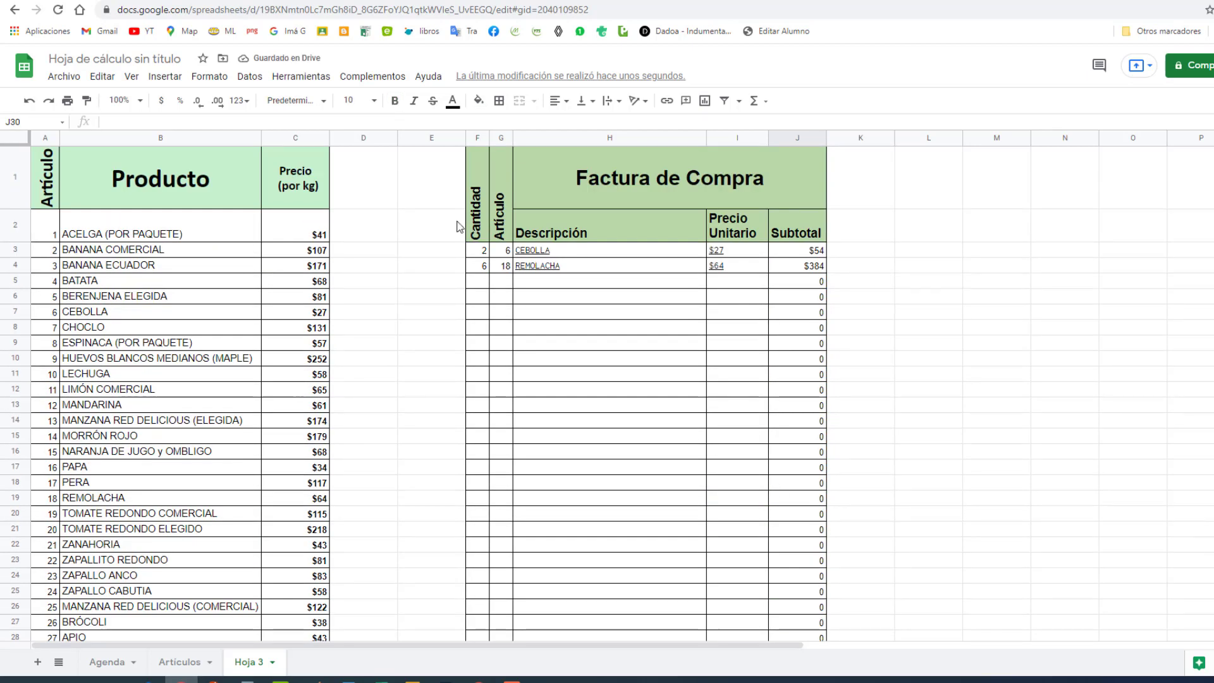
click(486, 281)
text(5)
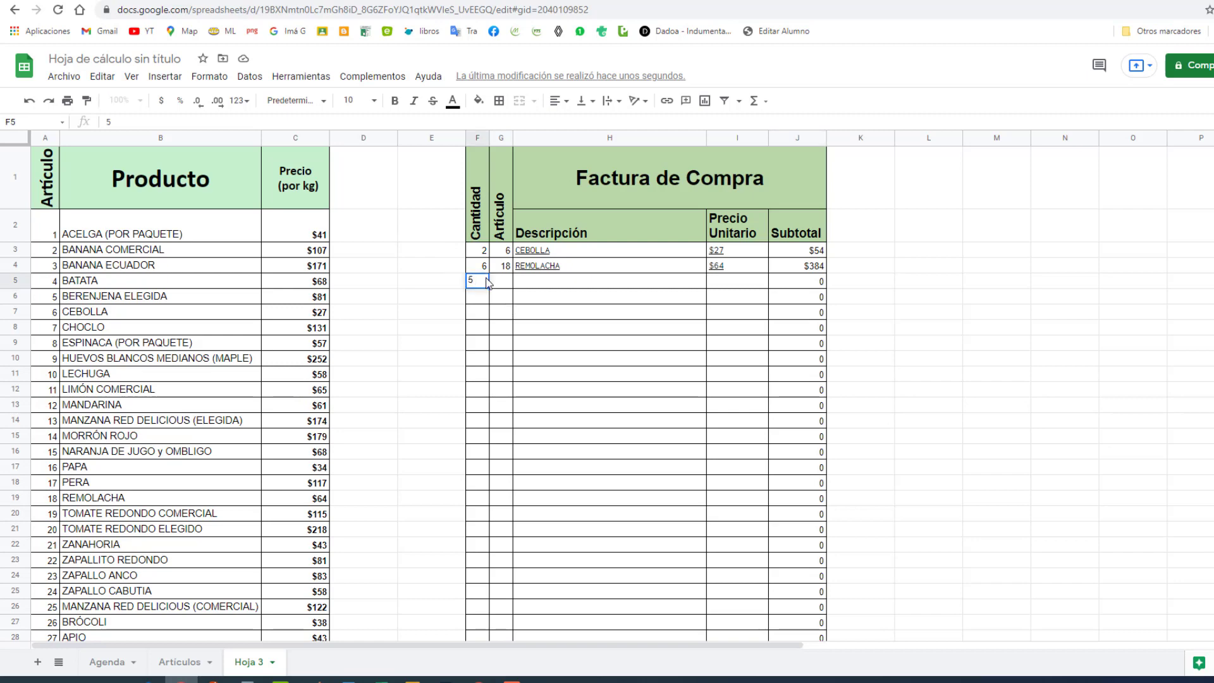
key(Return)
key(Right)
text(9)
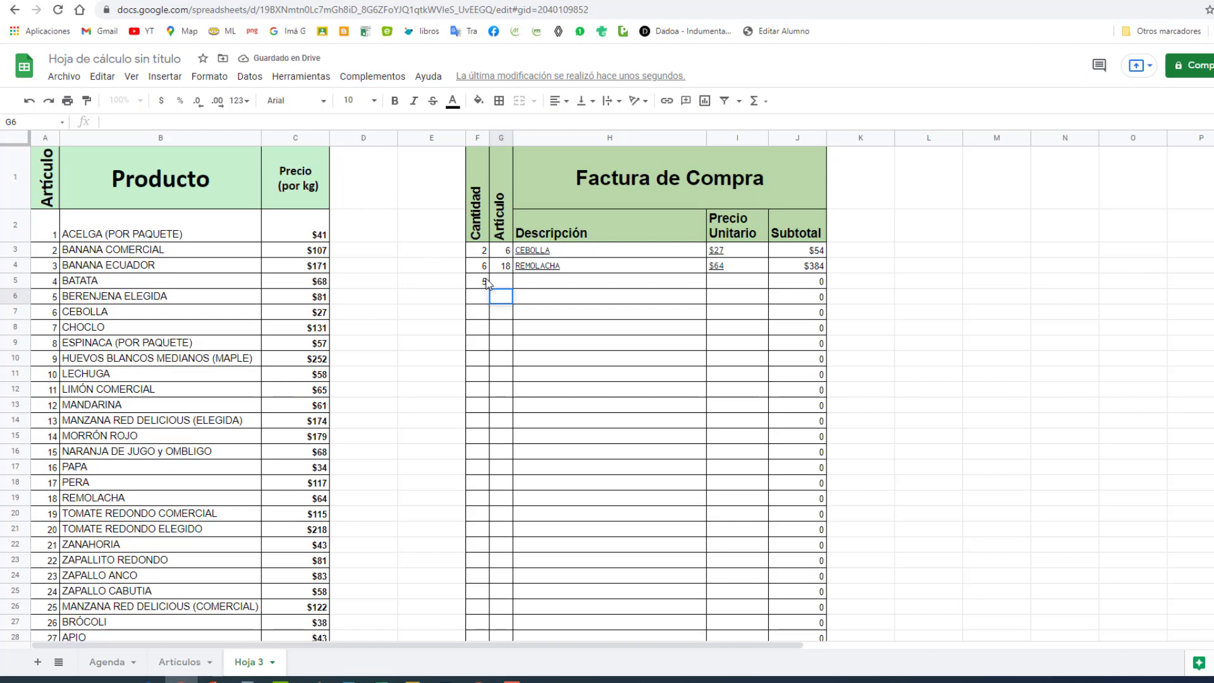
click(509, 283)
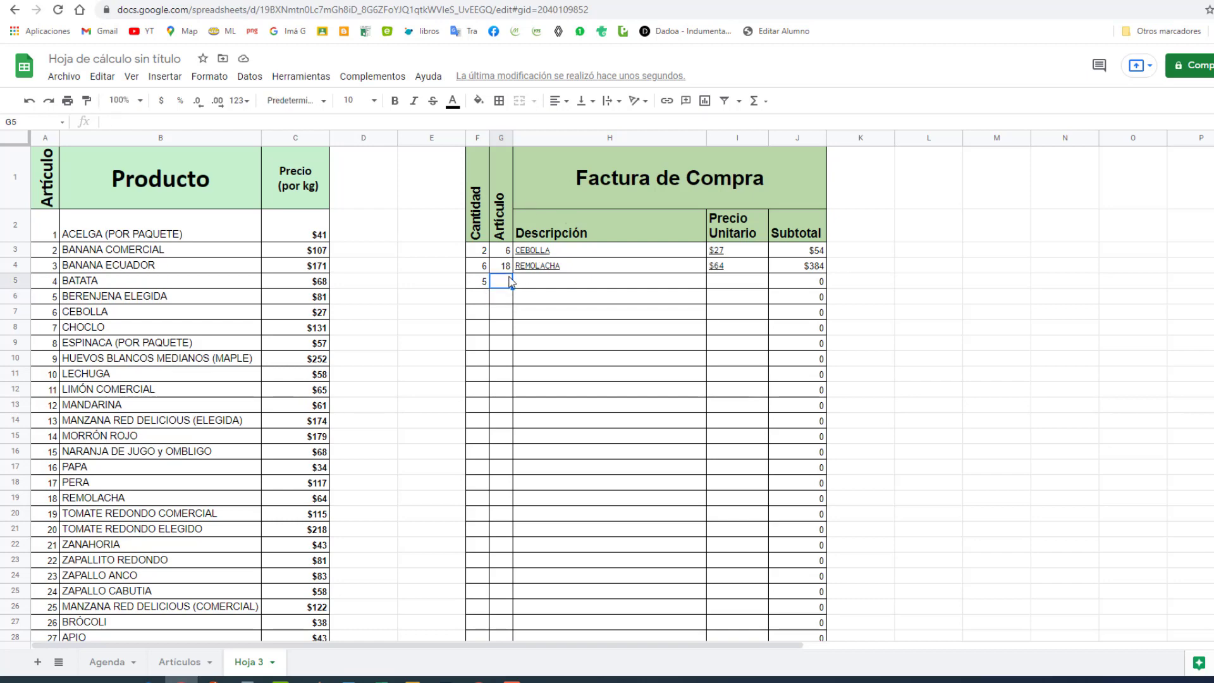
text(9)
key(Return)
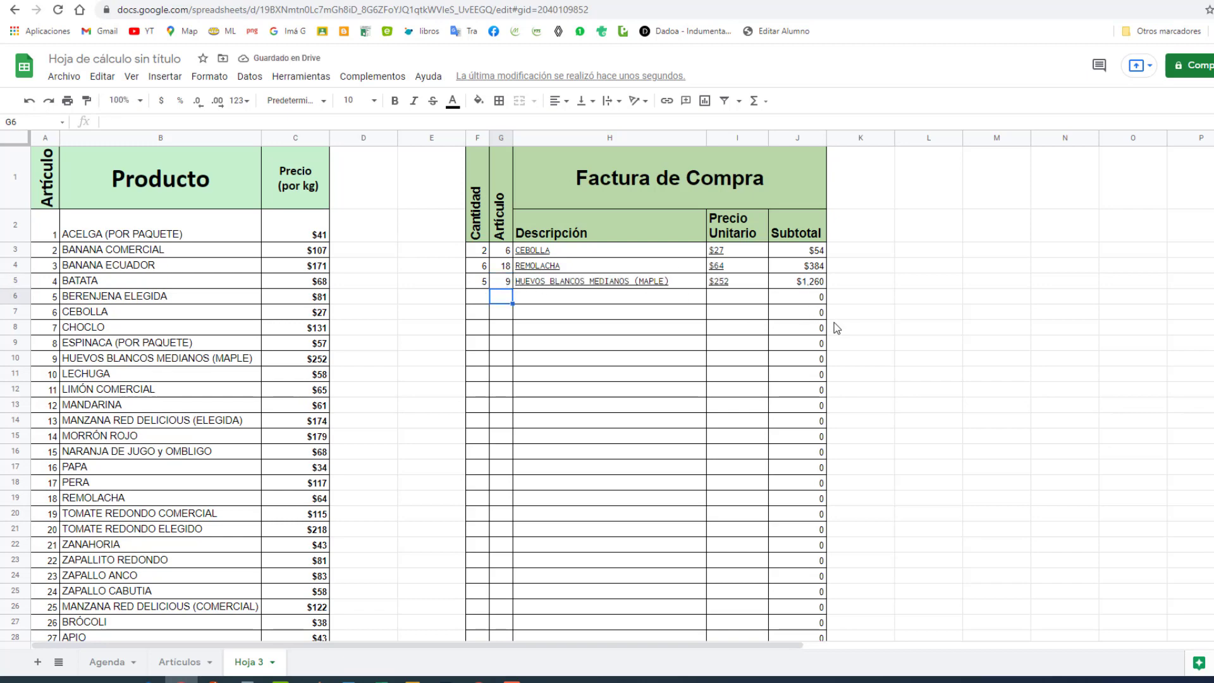
- Widen the Subtotal column J so the total in J29 fits, and check the invoice
scroll(908, 311, down, 4)
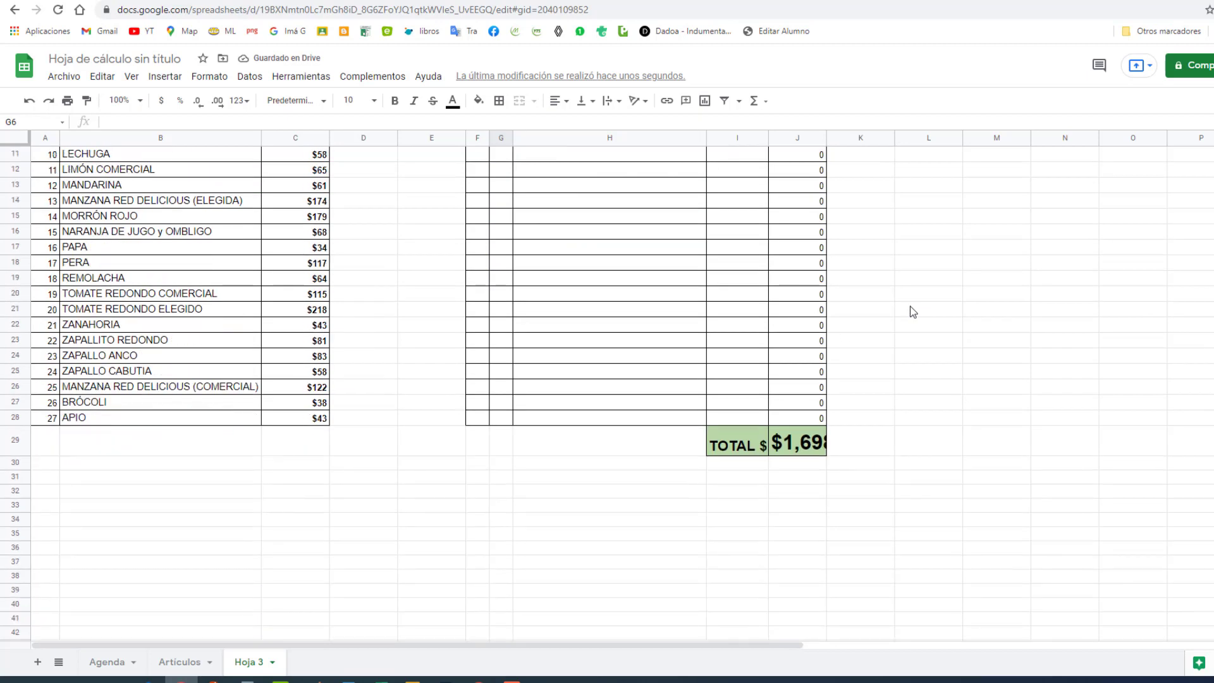
scroll(907, 314, up, 2)
scroll(816, 521, up, 2)
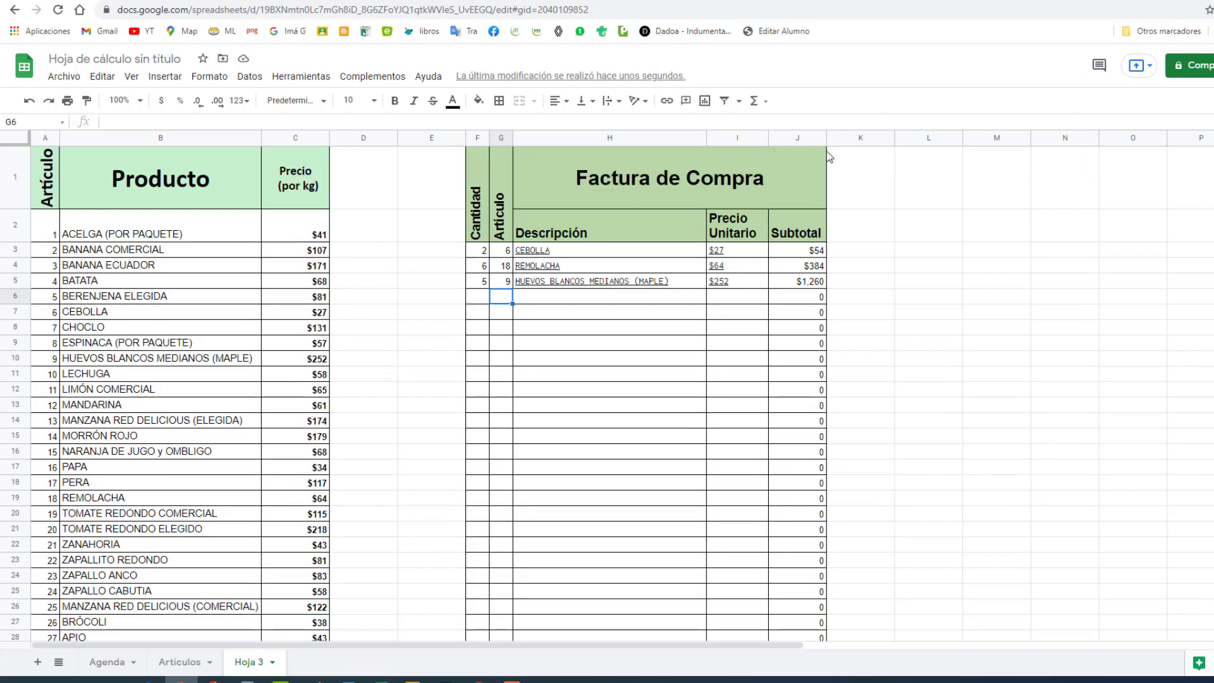
drag(822, 145, 846, 151)
scroll(856, 341, down, 3)
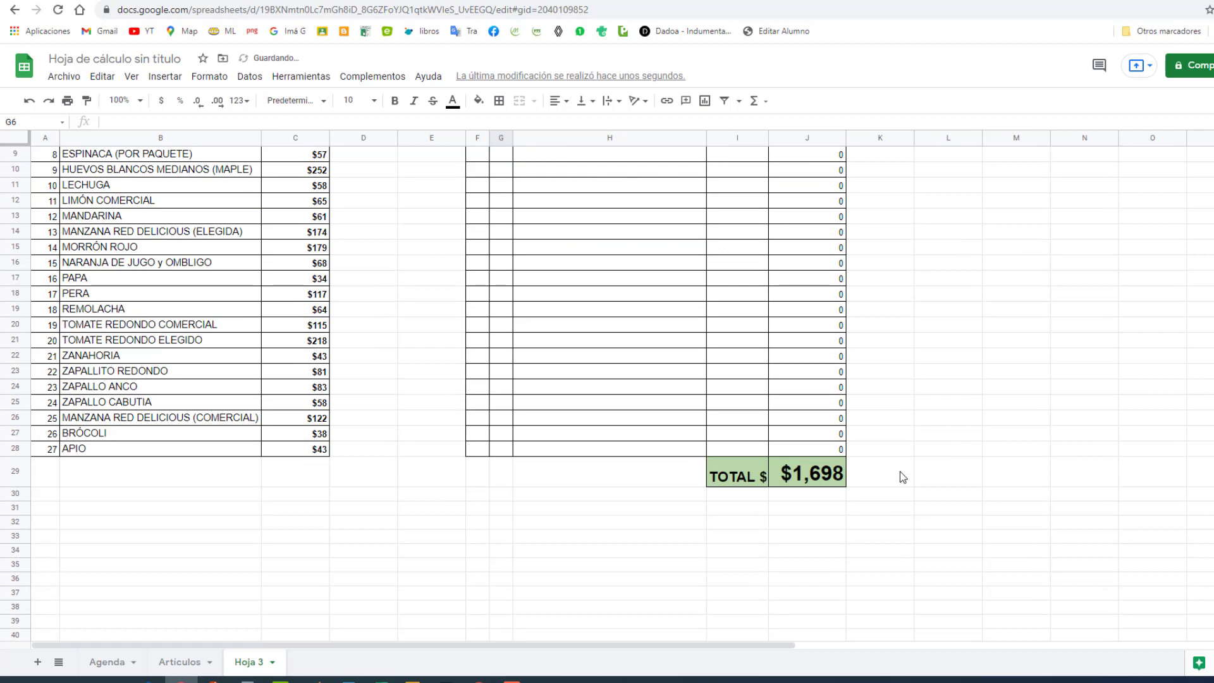
scroll(910, 455, up, 3)
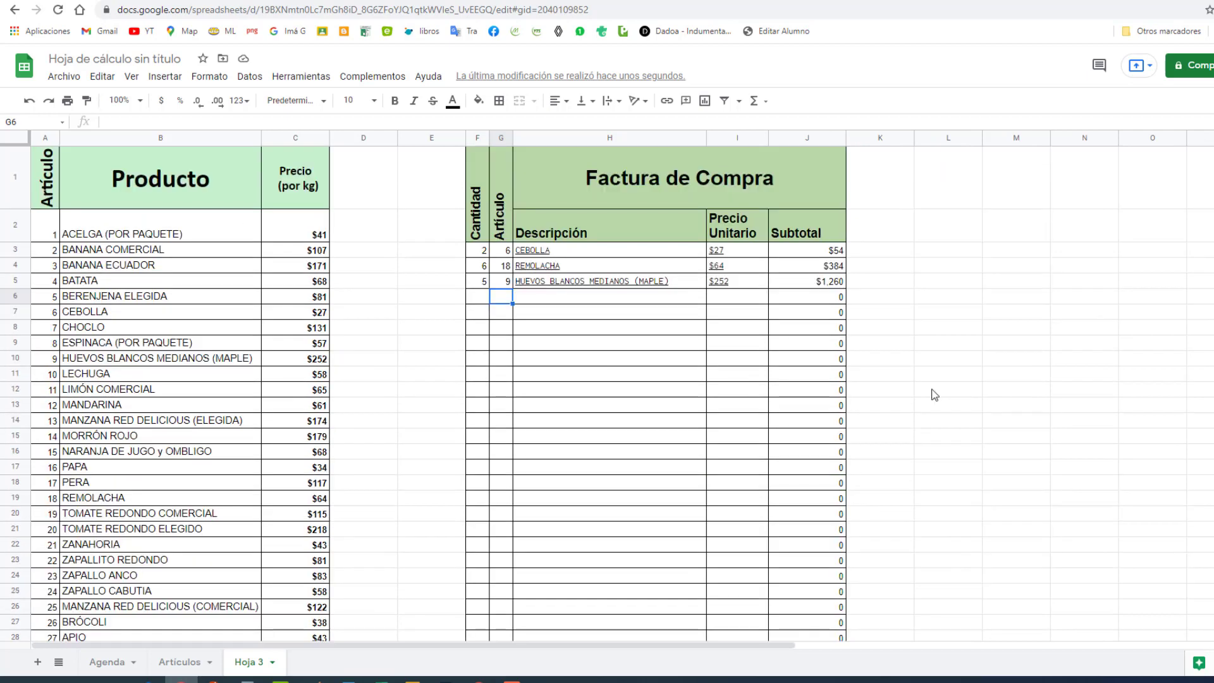